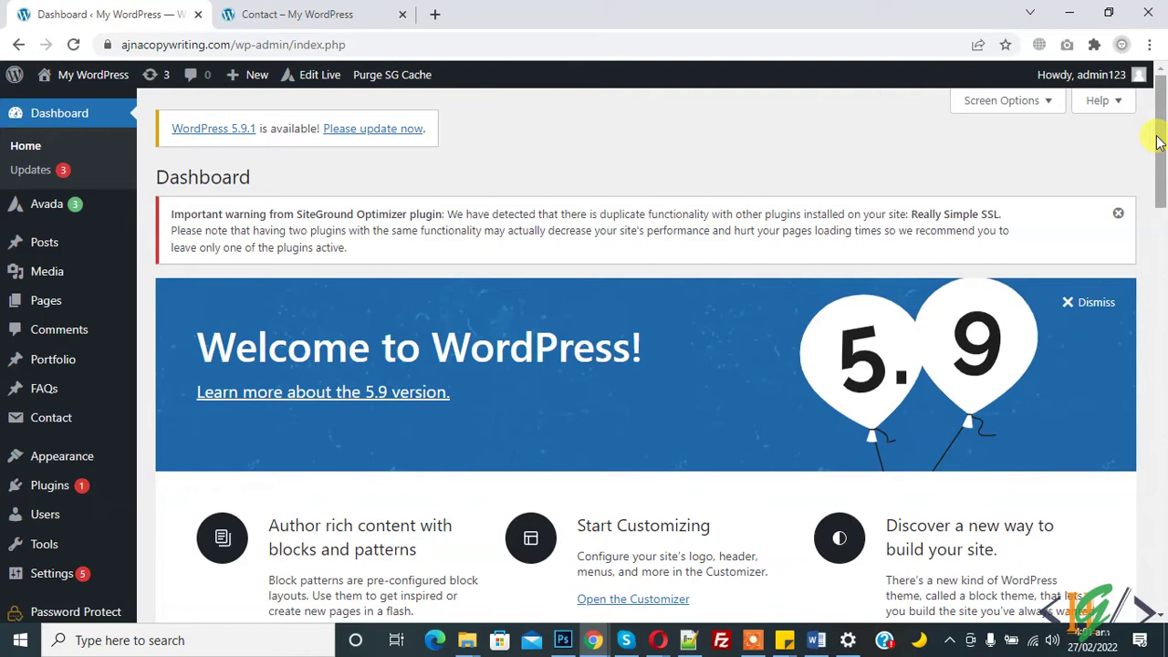
Compare the live Contact page with the WordPress dashboard.
{"action": "left_click_drag", "start_coordinate": [1158, 142], "coordinate": [1163, 230]}
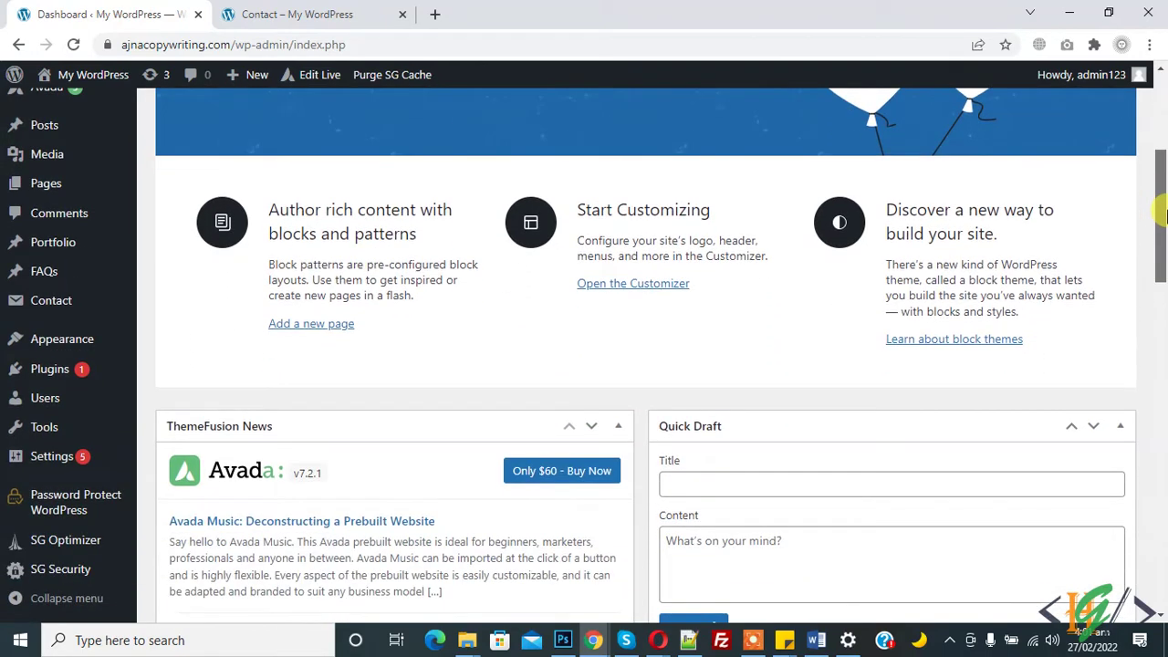
{"action": "left_click", "coordinate": [371, 7]}
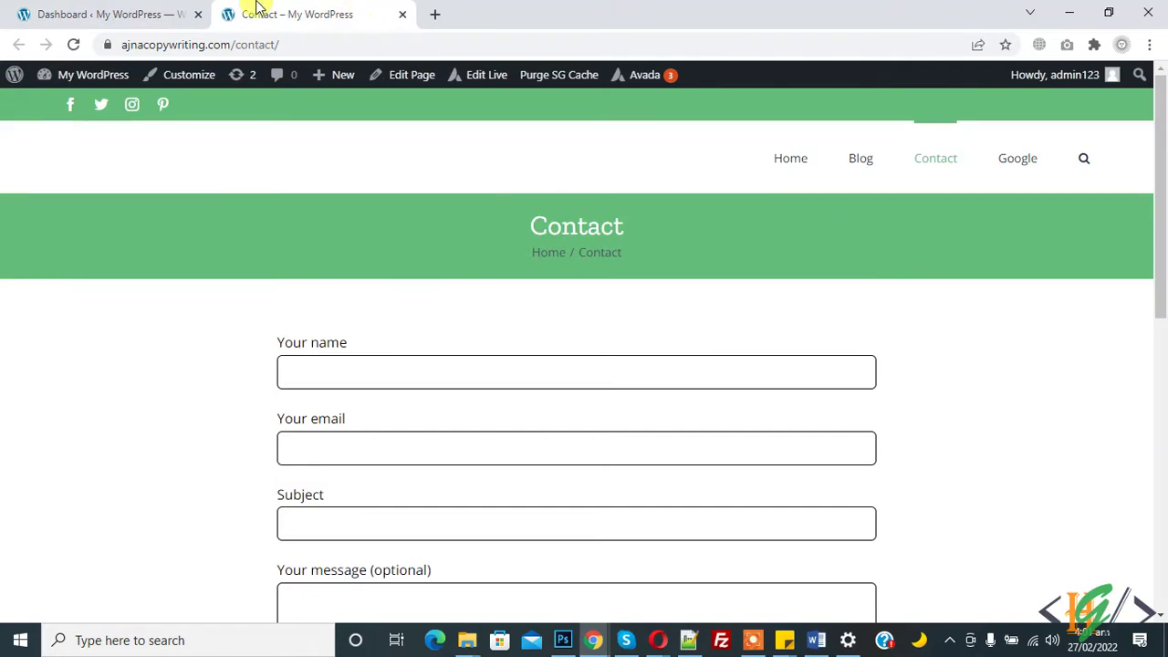
{"action": "left_click", "coordinate": [150, 11]}
{"action": "mouse_move", "coordinate": [124, 309]}
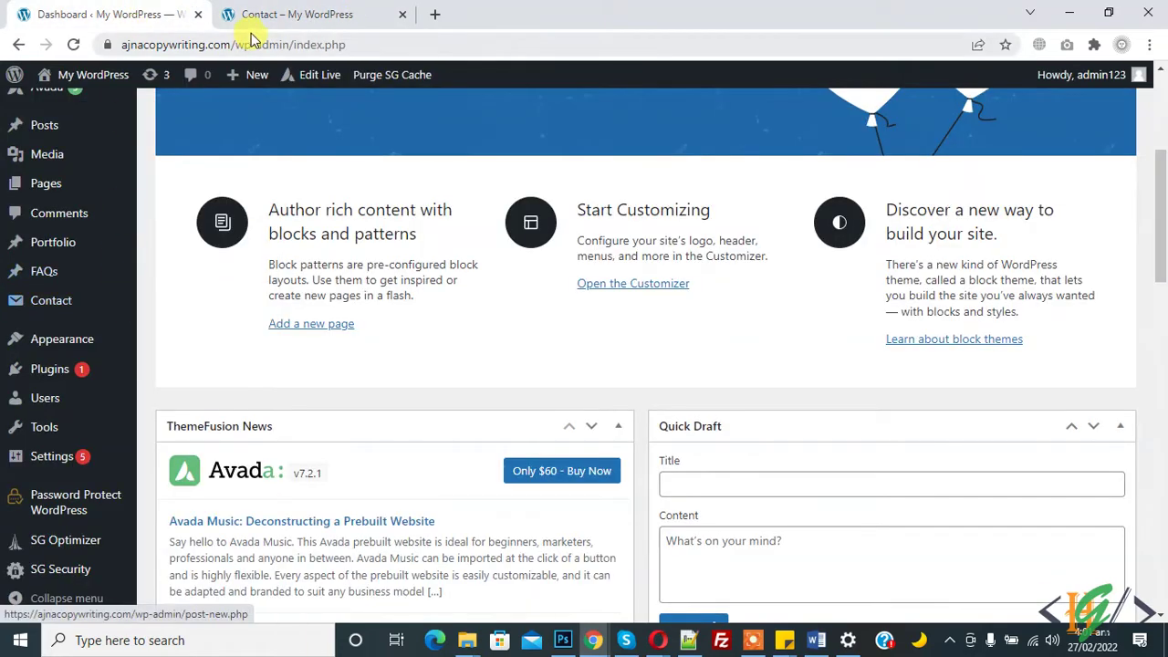
{"action": "left_click", "coordinate": [301, 9]}
{"action": "left_click", "coordinate": [123, 7]}
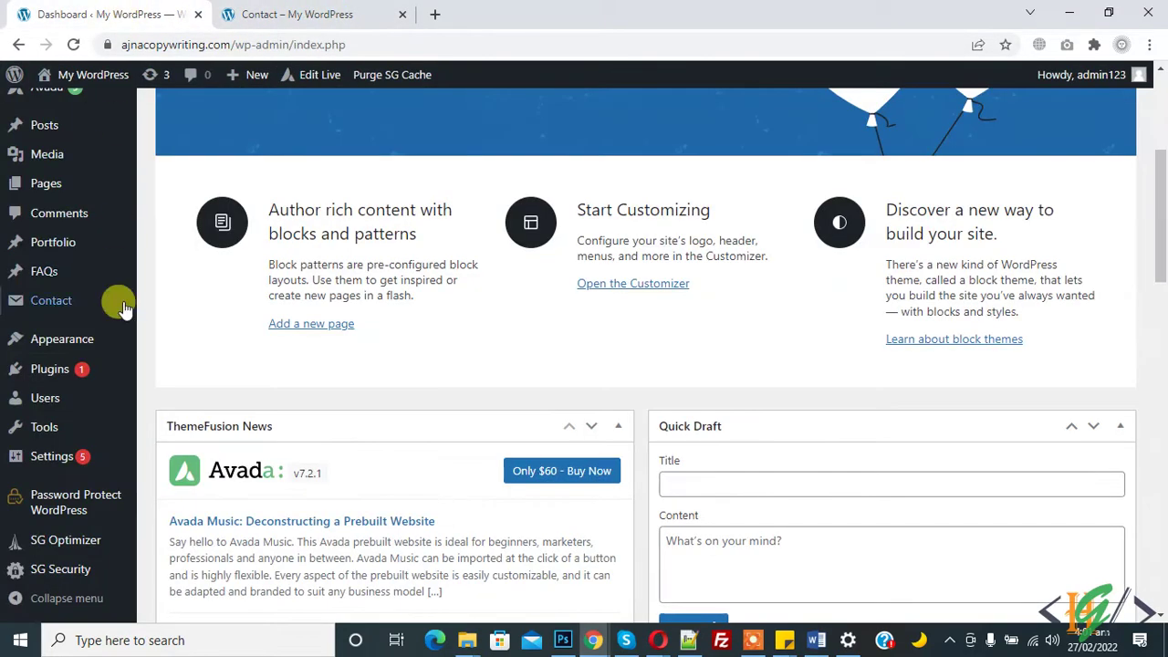
{"action": "mouse_move", "coordinate": [96, 370]}
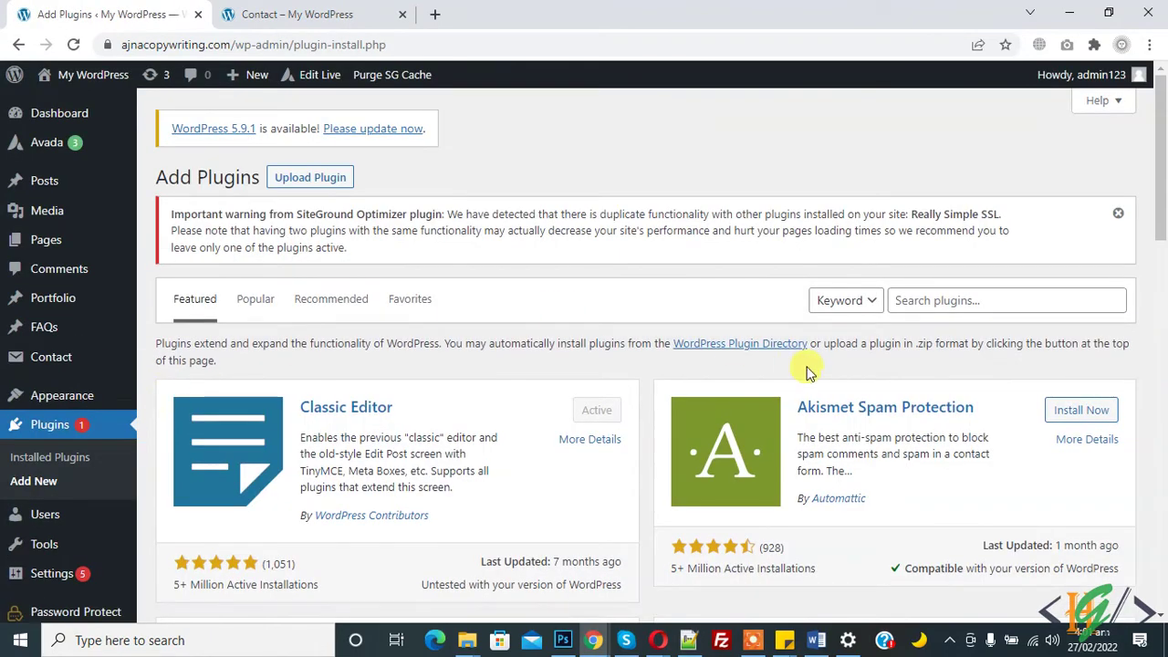
Search plugins for 'condi', then install and activate Conditional Fields for Contact Form 7.
{"action": "left_click", "coordinate": [957, 303]}
{"action": "type", "text": "conditional fields"}
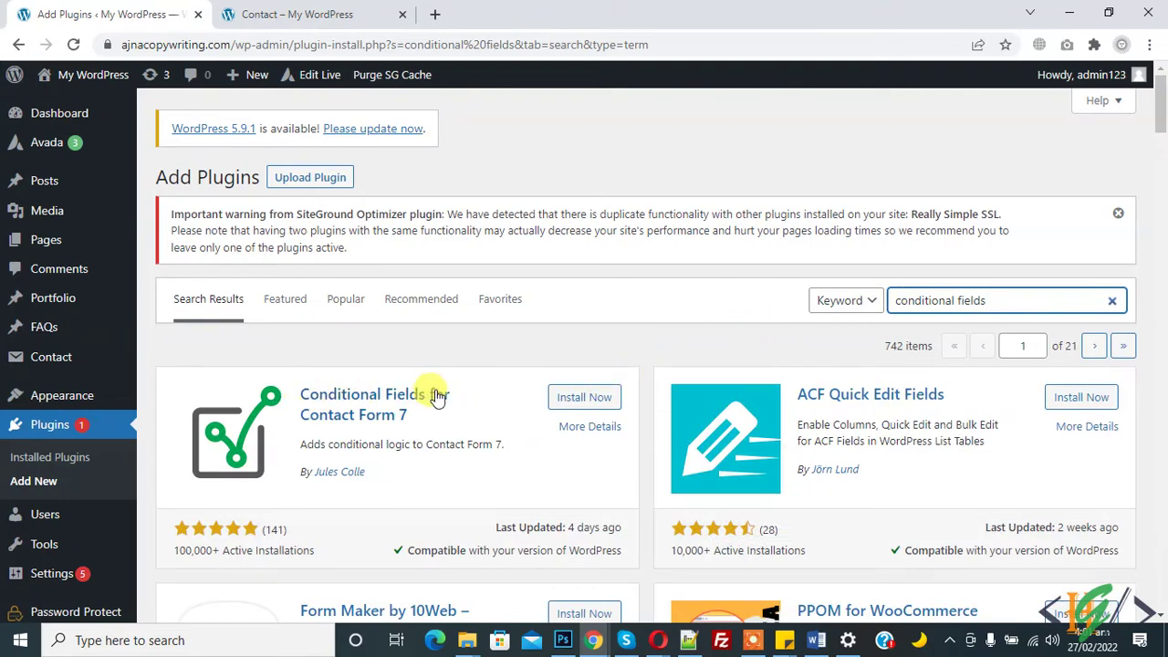
{"action": "left_click", "coordinate": [577, 404]}
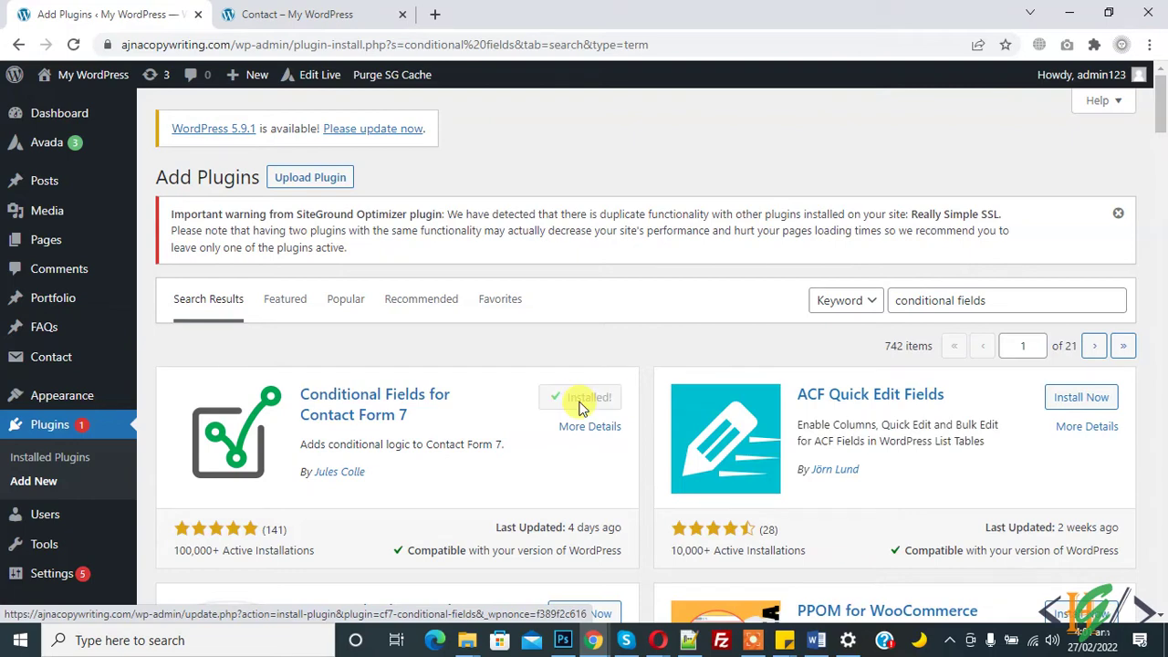
{"action": "left_click", "coordinate": [592, 402]}
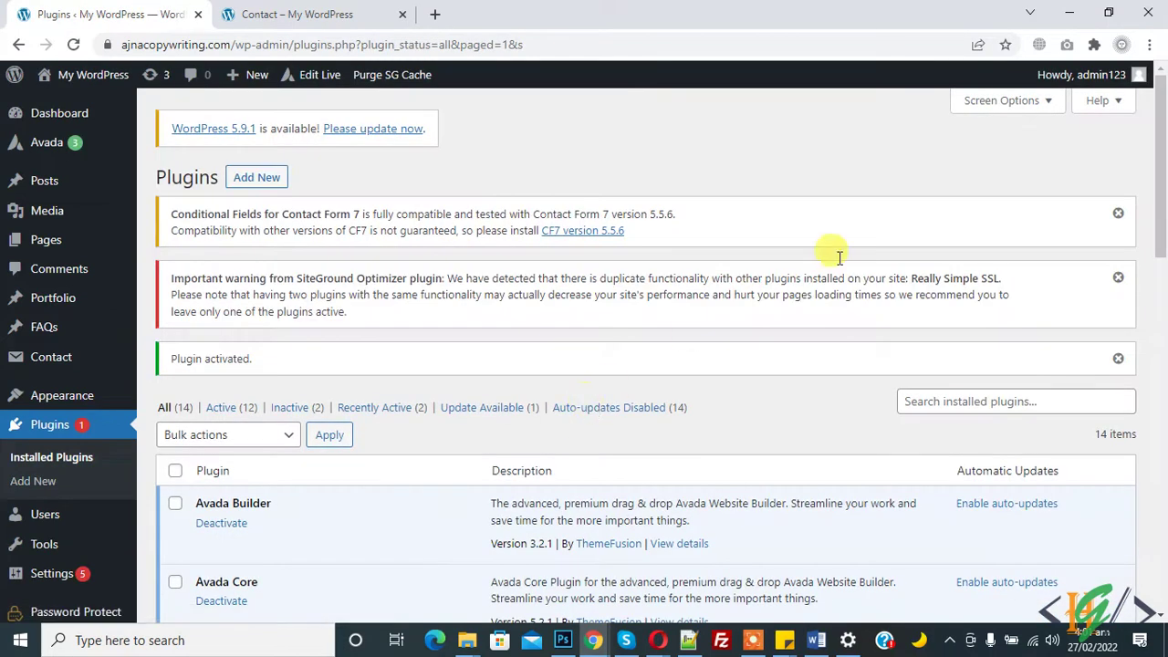
Edit Contact form 1 and put the cursor on the empty template line below Subject.
{"action": "scroll", "coordinate": [1165, 173], "scroll_direction": "down", "scroll_amount": 1}
{"action": "left_click_drag", "start_coordinate": [1164, 173], "coordinate": [1164, 183]}
{"action": "left_click", "coordinate": [55, 306]}
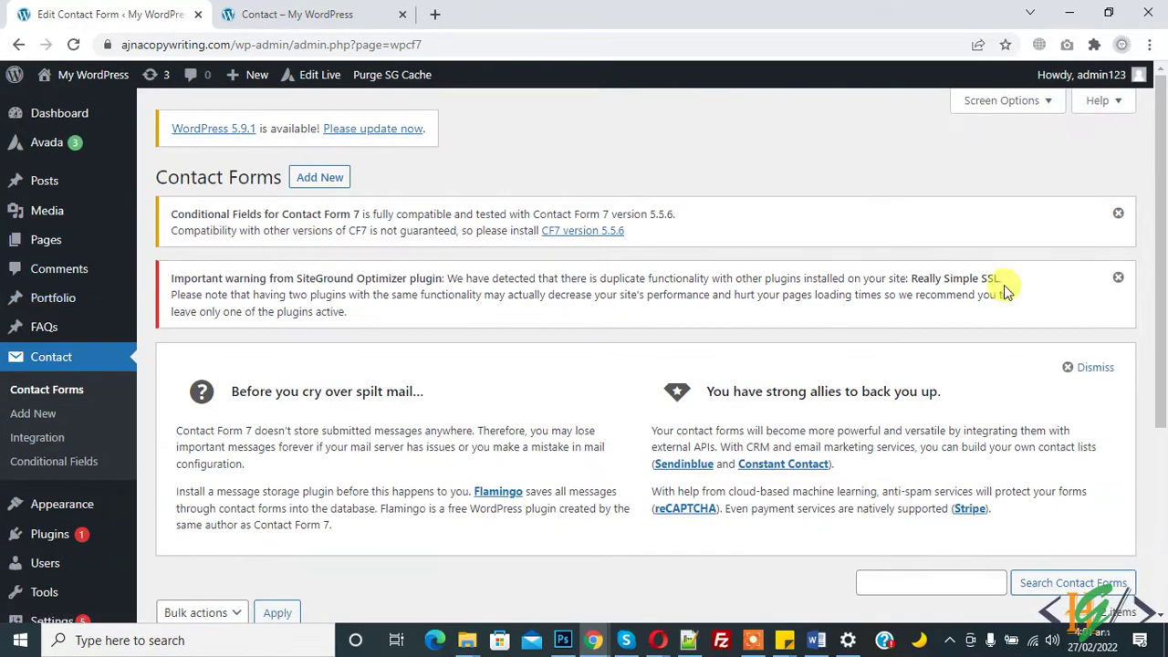
{"action": "scroll", "coordinate": [1164, 356], "scroll_direction": "down", "scroll_amount": 2}
{"action": "scroll", "coordinate": [1164, 355], "scroll_direction": "down", "scroll_amount": 1}
{"action": "left_click", "coordinate": [205, 412]}
{"action": "left_click", "coordinate": [338, 9]}
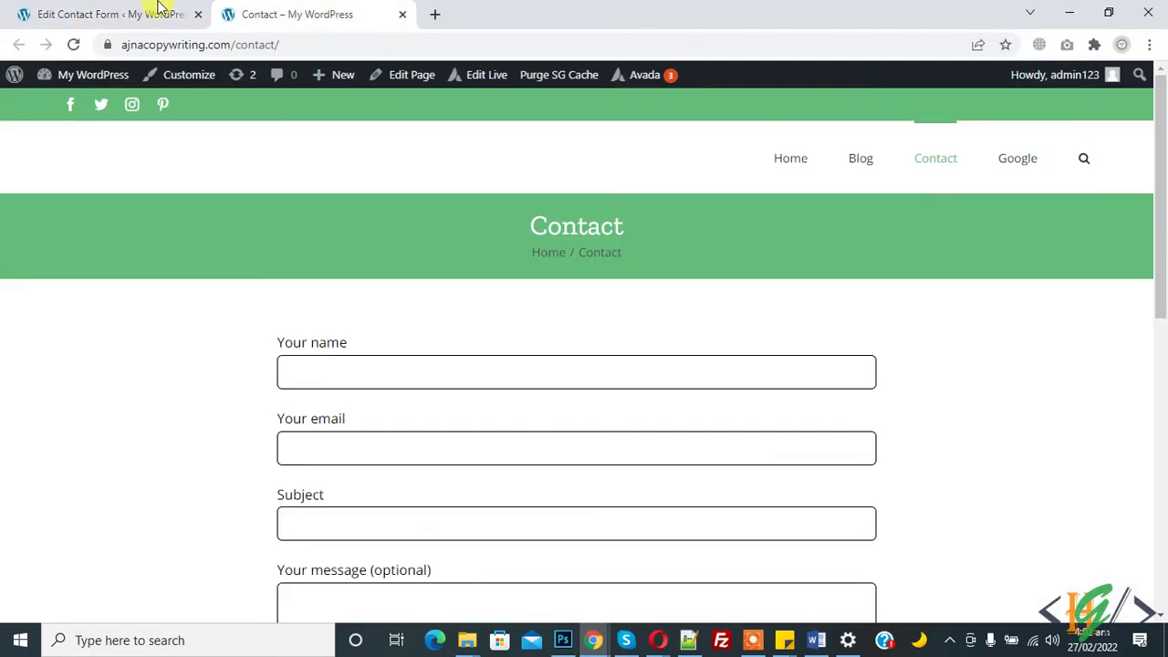
{"action": "left_click", "coordinate": [130, 11]}
{"action": "left_click_drag", "start_coordinate": [1157, 209], "coordinate": [1164, 376]}
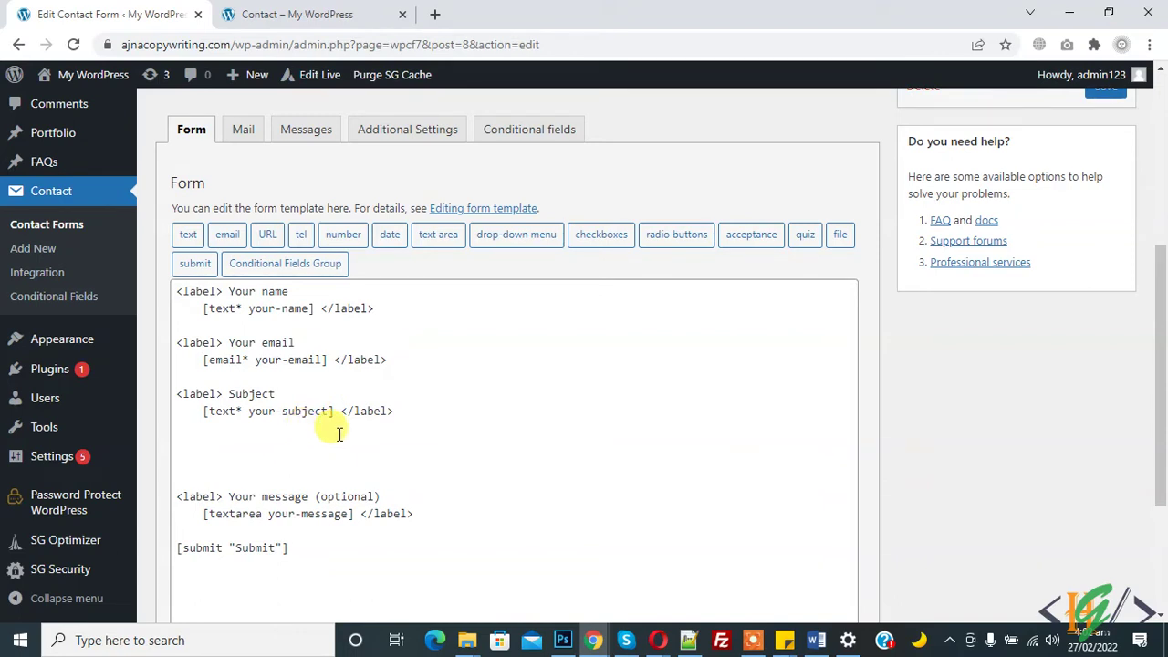
{"action": "left_click", "coordinate": [260, 446]}
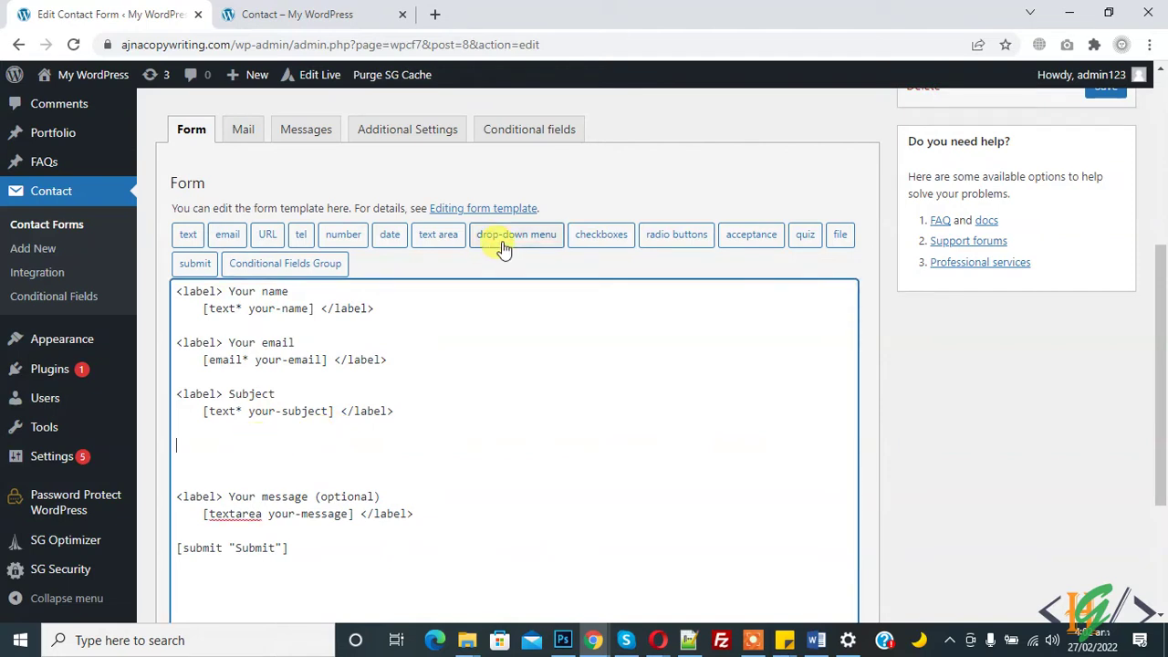
Generate and copy a required shirtsize drop-down tag with Small, Medium and a blank first item.
{"action": "left_click", "coordinate": [514, 235]}
{"action": "left_click", "coordinate": [469, 230]}
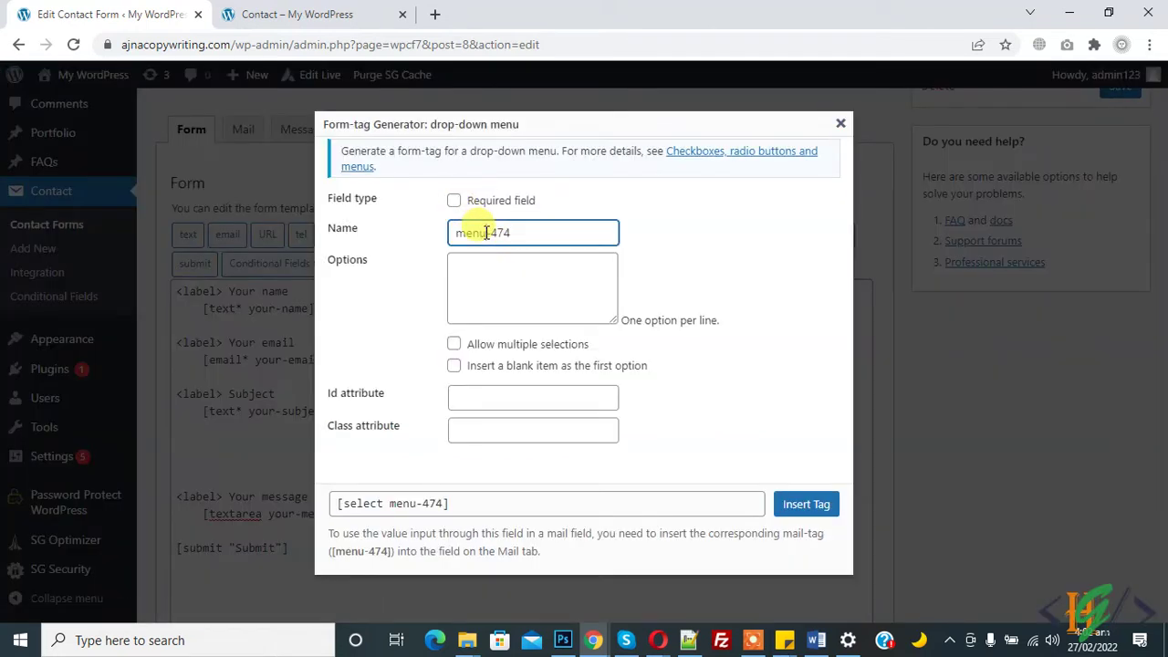
{"action": "triple_click", "coordinate": [486, 232]}
{"action": "type", "text": "shirt"}
{"action": "left_click", "coordinate": [502, 276]}
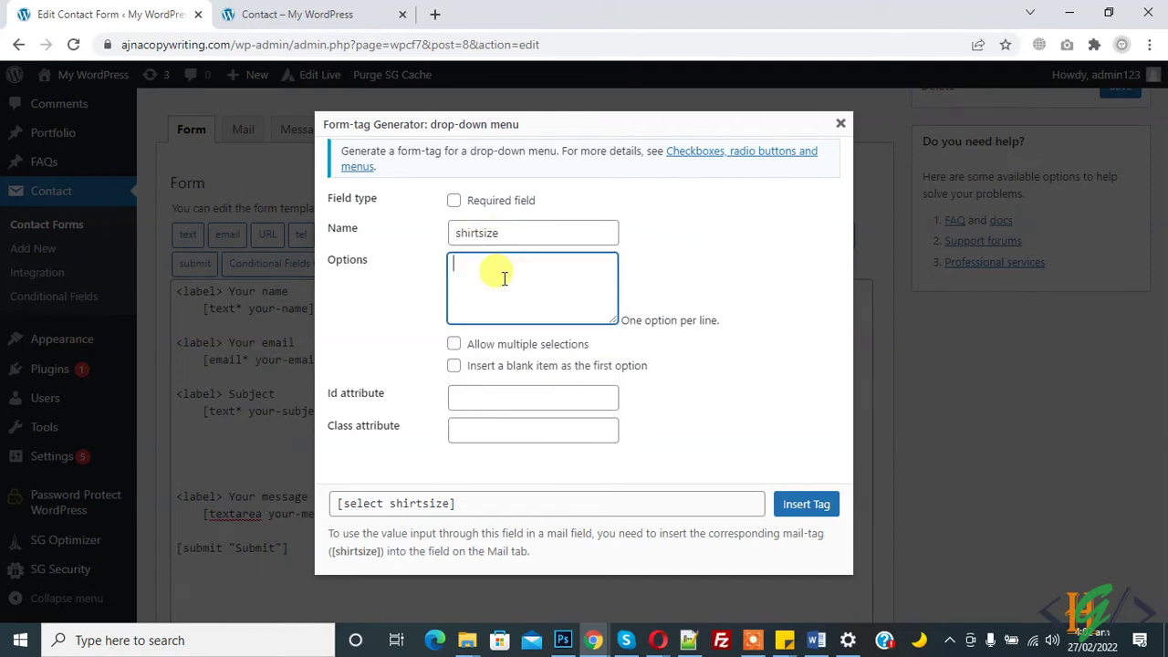
{"action": "left_click", "coordinate": [454, 369]}
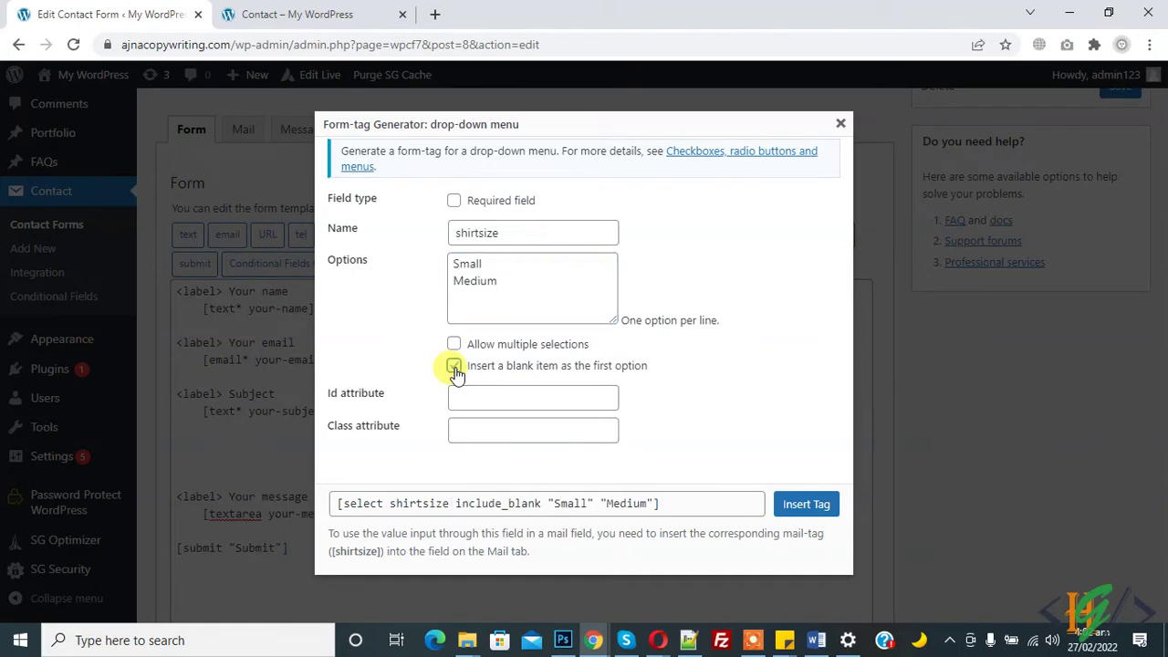
{"action": "left_click", "coordinate": [454, 200]}
{"action": "left_click", "coordinate": [501, 511]}
{"action": "key", "text": "ctrl+c"}
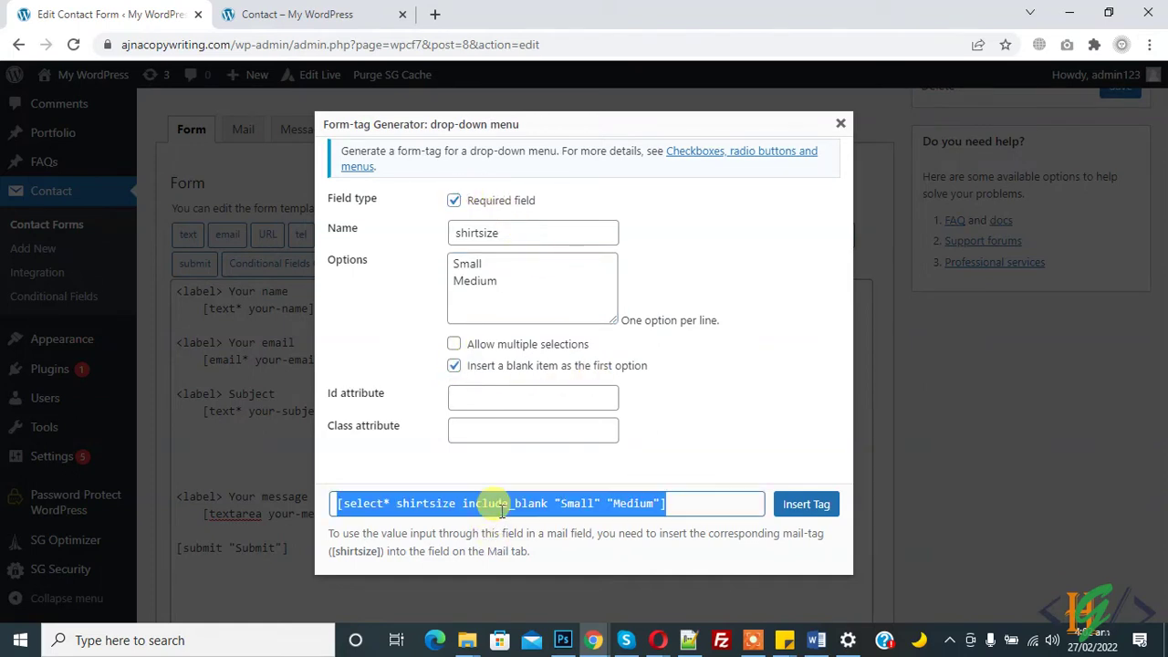
{"action": "left_click", "coordinate": [840, 122]}
Add the label 'Shirt Size:' and the copied tag below Subject, then save the form.
{"action": "left_click", "coordinate": [261, 448]}
{"action": "type", "text": "Shirt Size"}
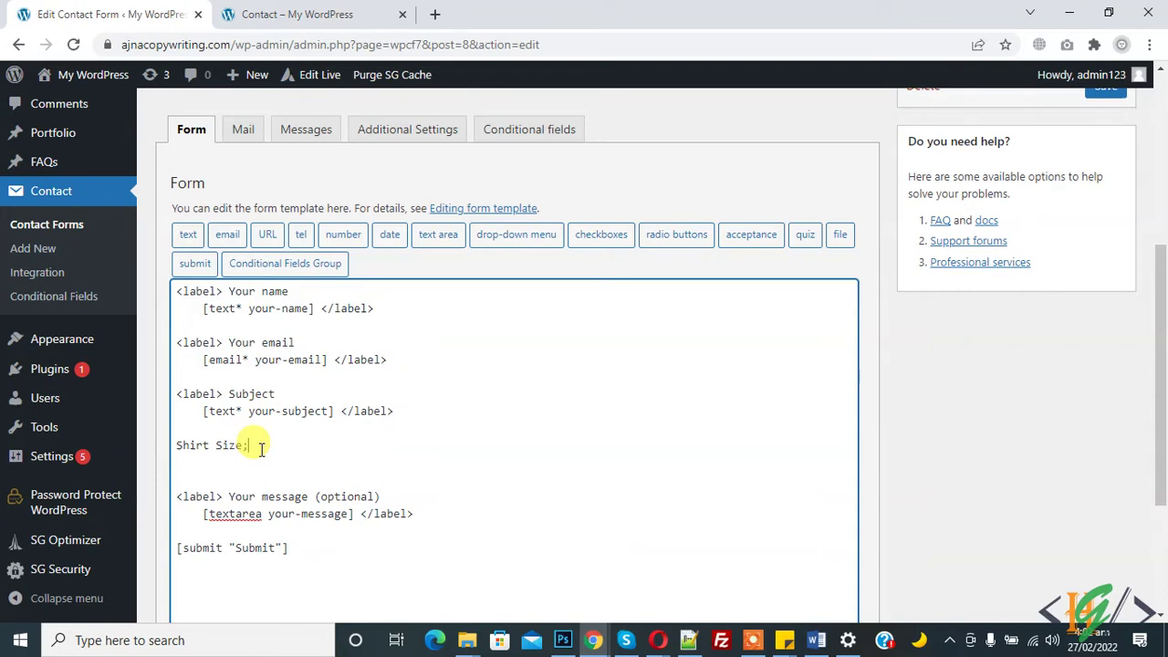
{"action": "type", "text": ":"}
{"action": "key", "text": "Return"}
{"action": "key", "text": "ctrl+v"}
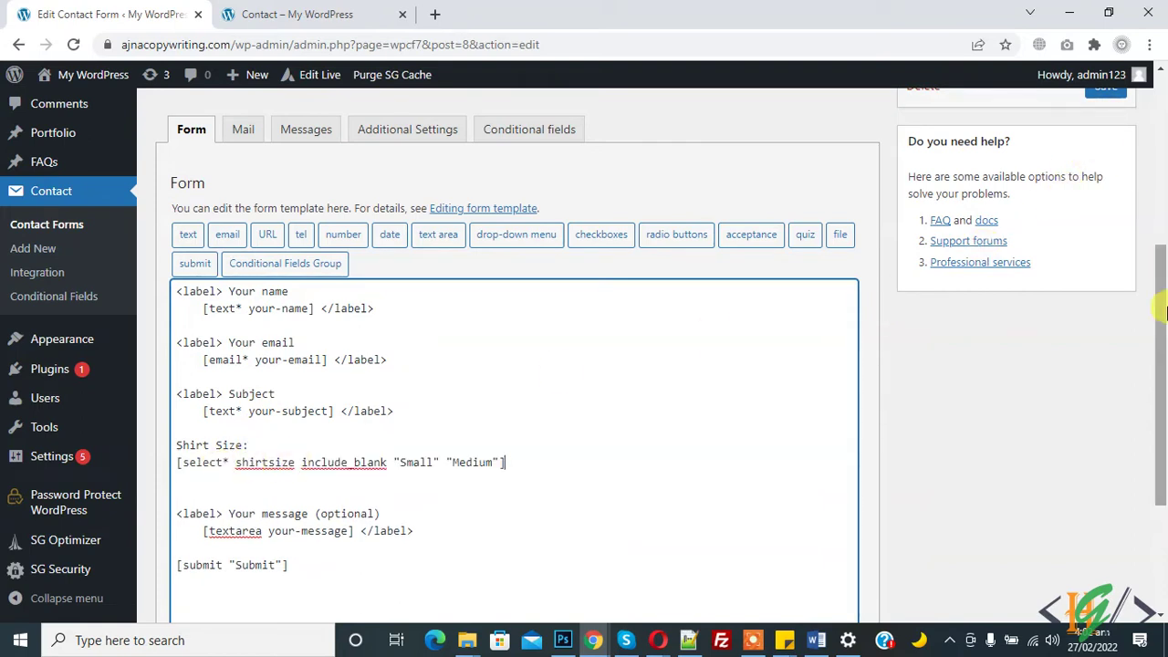
{"action": "scroll", "coordinate": [1121, 198], "scroll_direction": "up", "scroll_amount": 1}
{"action": "left_click", "coordinate": [1106, 159]}
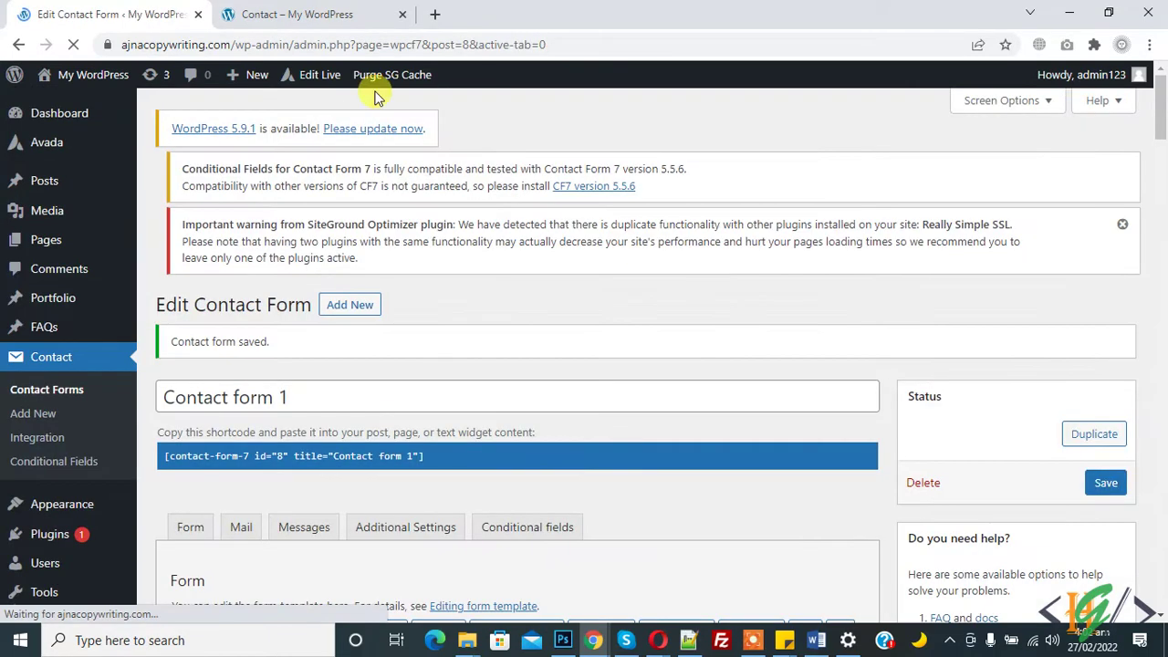
Reload the live Contact page to show the new Shirt Size field.
{"action": "left_click", "coordinate": [313, 14]}
{"action": "left_click", "coordinate": [310, 43]}
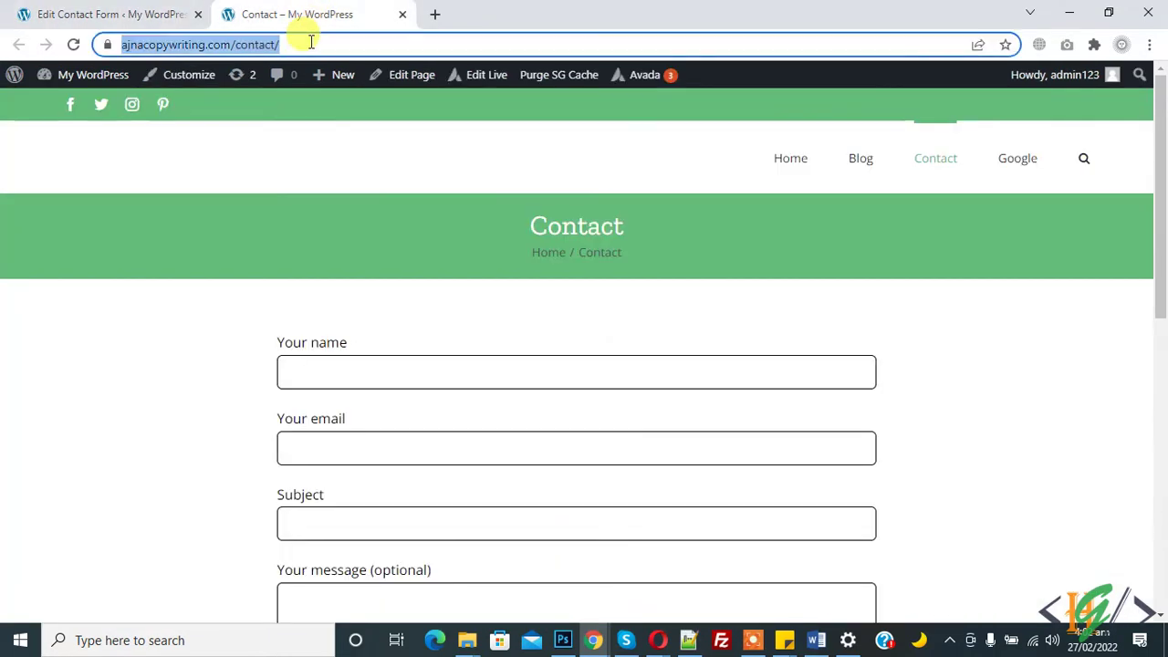
{"action": "key", "text": "Return"}
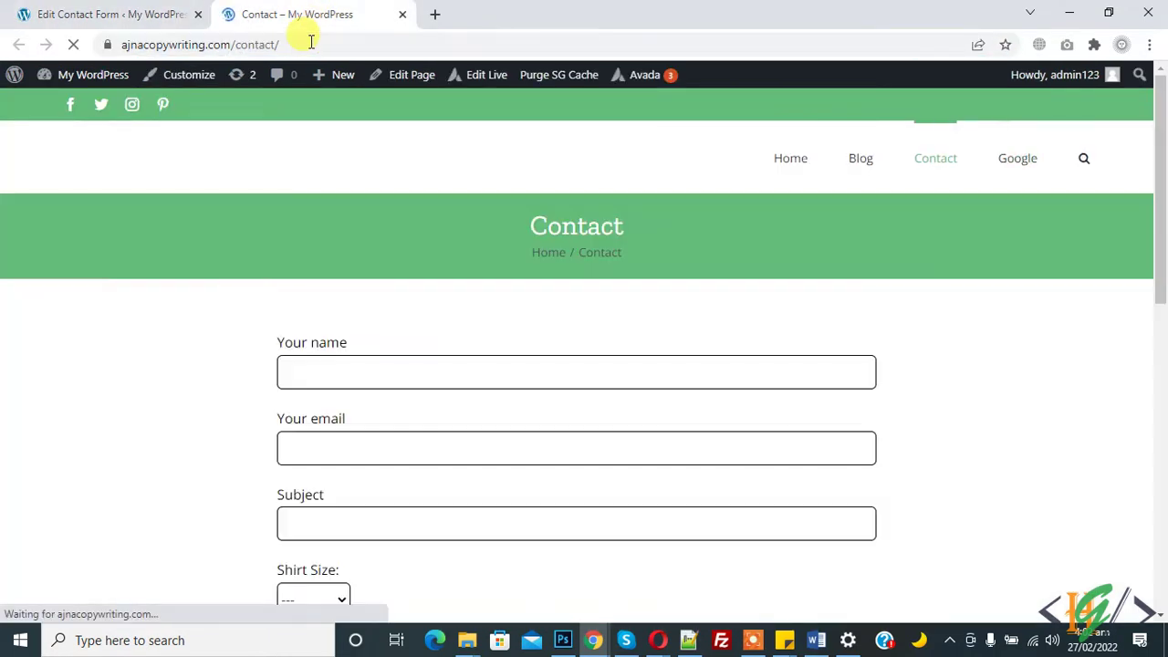
{"action": "scroll", "coordinate": [996, 287], "scroll_direction": "down", "scroll_amount": 3}
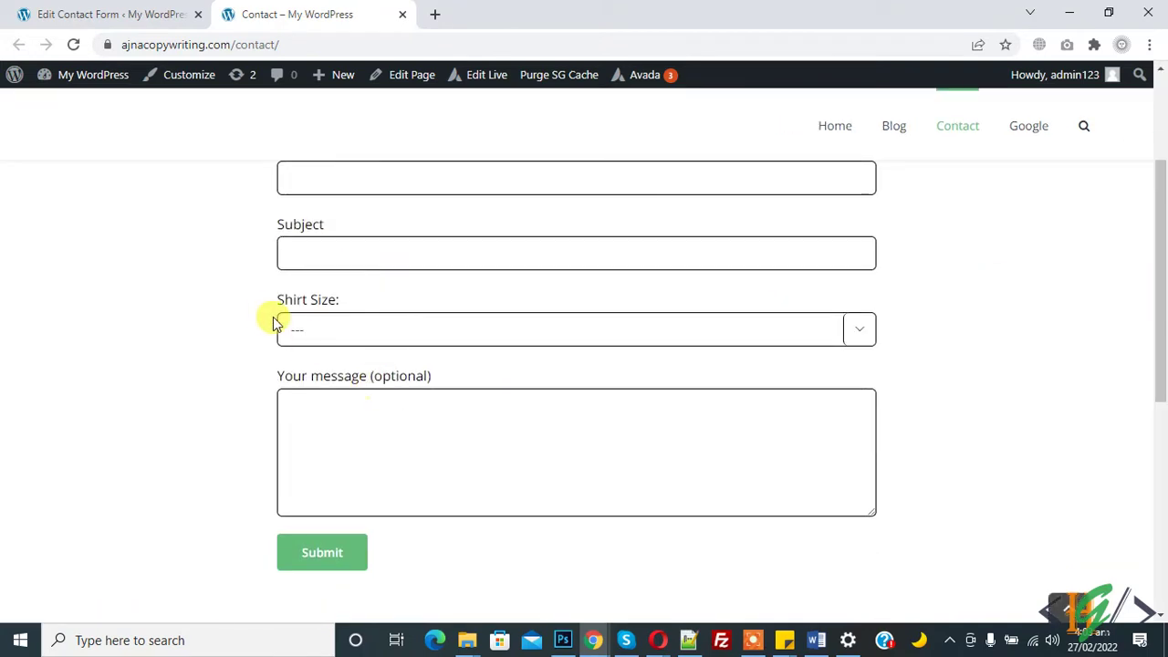
{"action": "left_click_drag", "start_coordinate": [271, 305], "coordinate": [331, 302]}
Try the Shirt Size choices, ending on Medium, then go back to the form editor.
{"action": "left_click", "coordinate": [360, 321]}
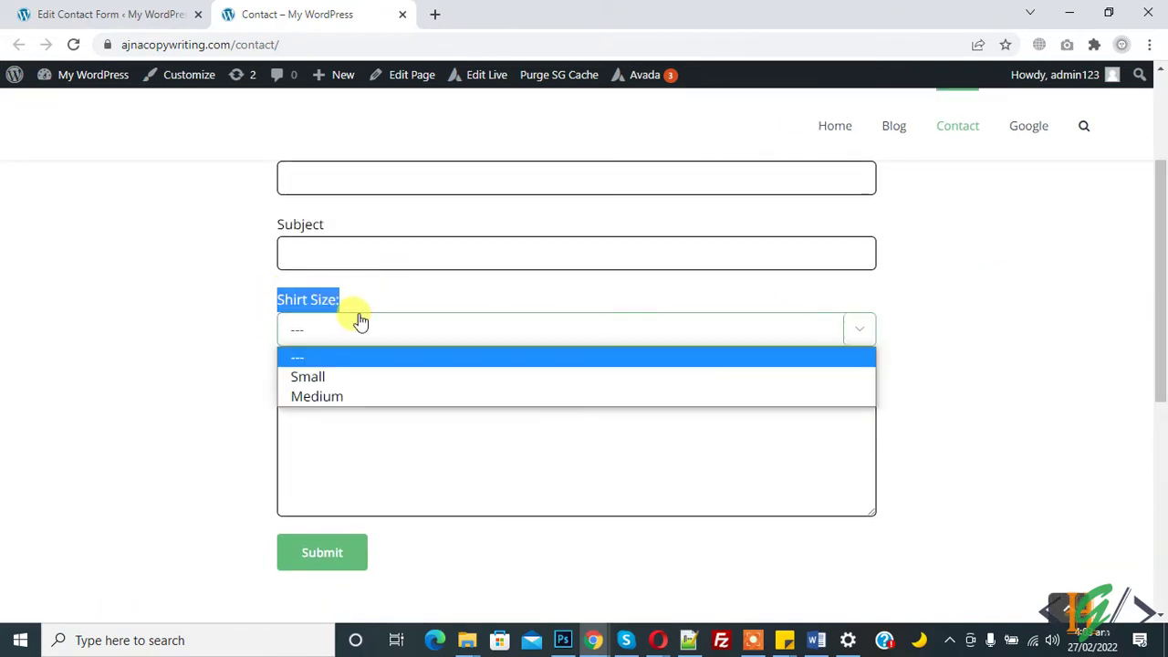
{"action": "left_click", "coordinate": [194, 360]}
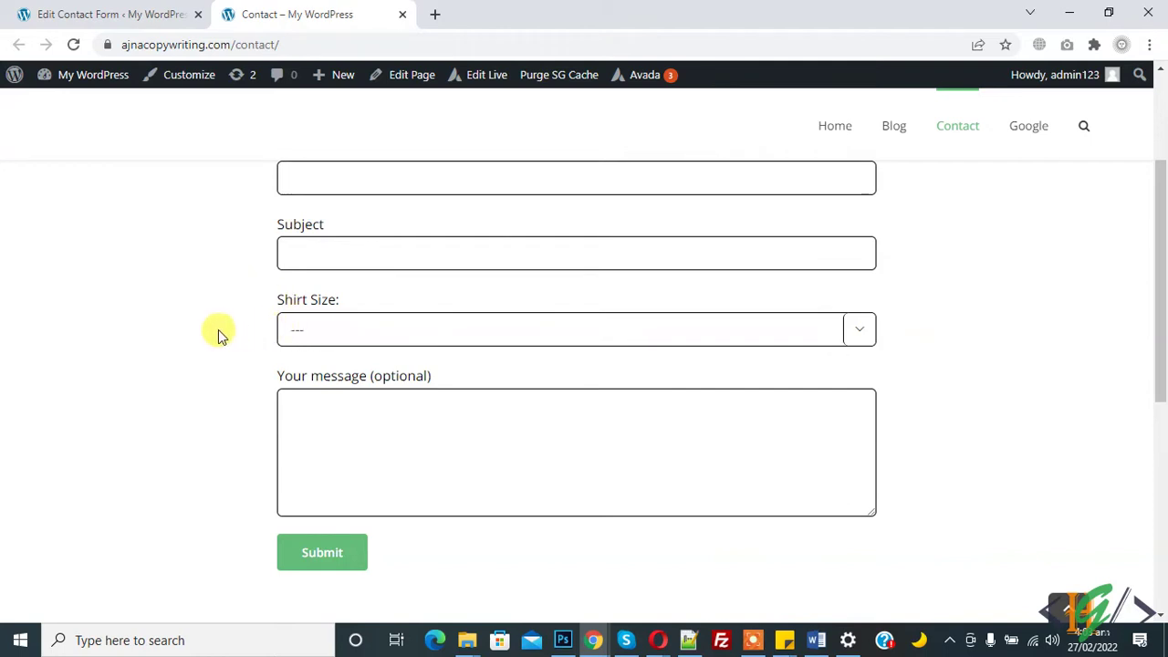
{"action": "left_click", "coordinate": [313, 336]}
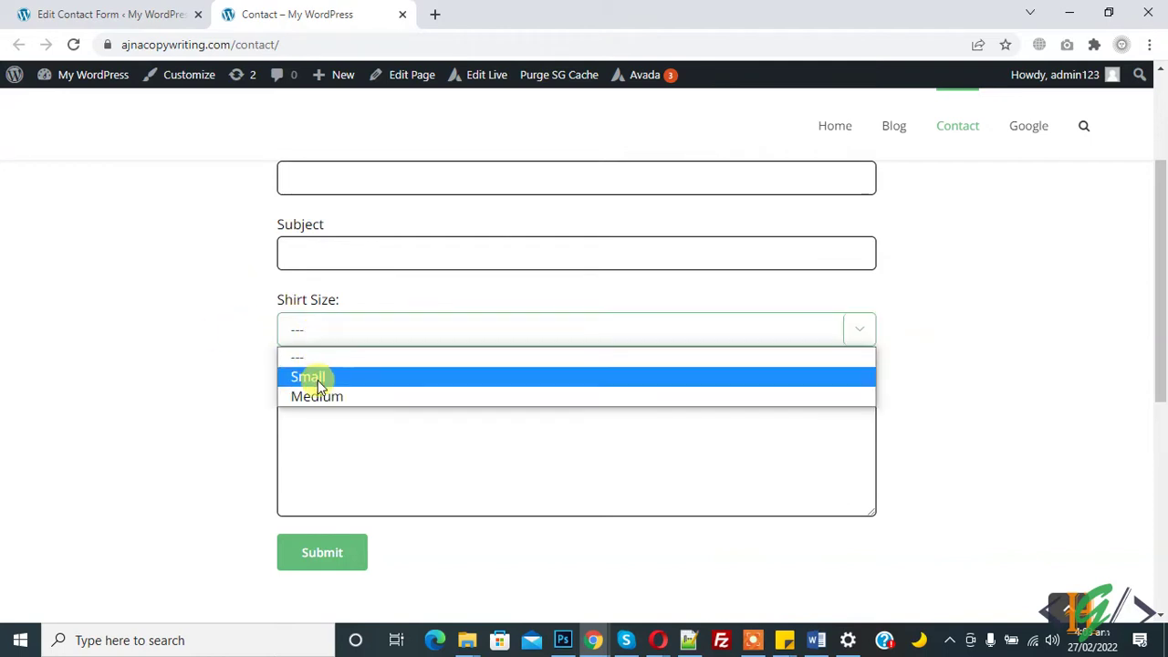
{"action": "left_click", "coordinate": [318, 395]}
{"action": "left_click", "coordinate": [323, 332]}
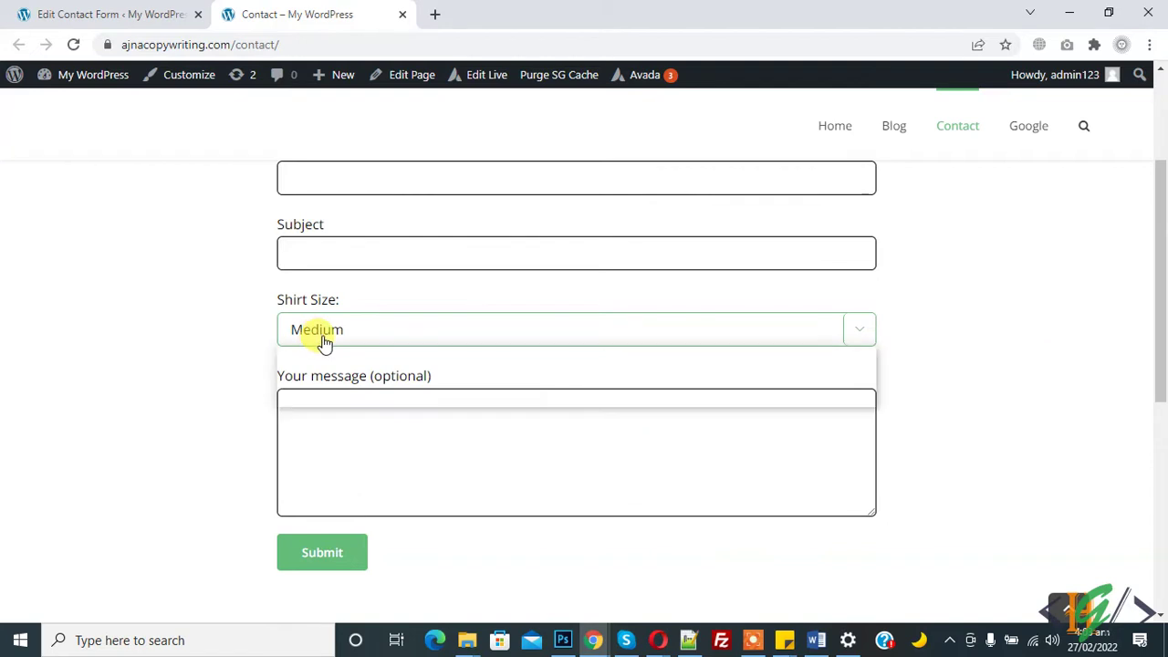
{"action": "left_click", "coordinate": [319, 375]}
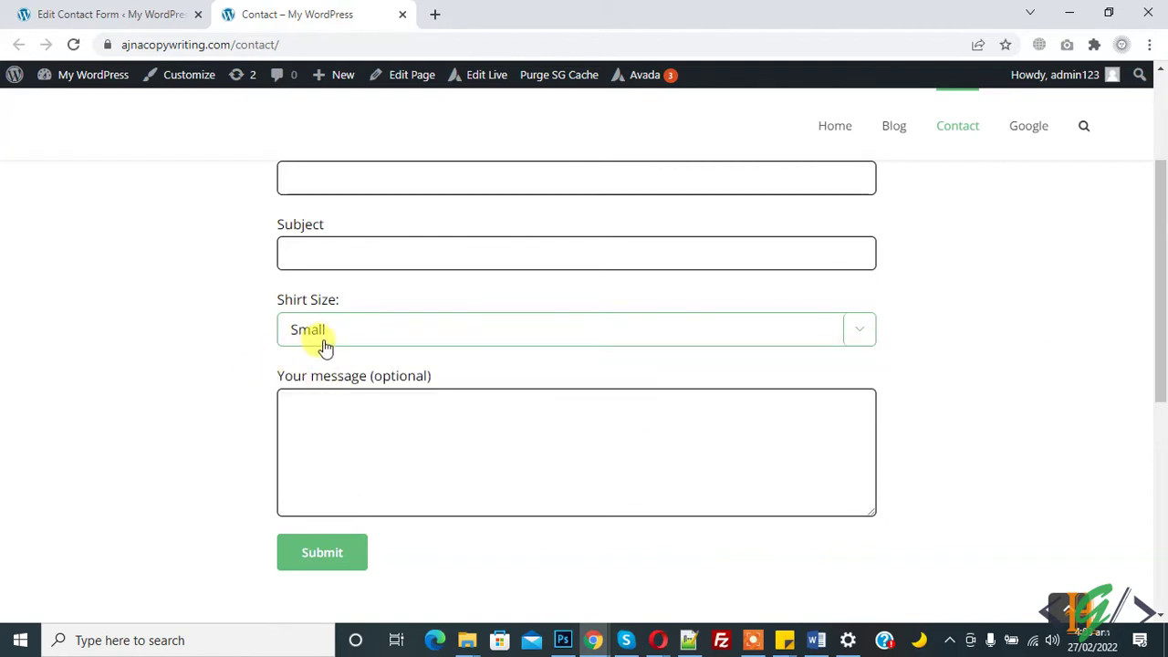
{"action": "left_click", "coordinate": [331, 340]}
{"action": "left_click", "coordinate": [333, 393]}
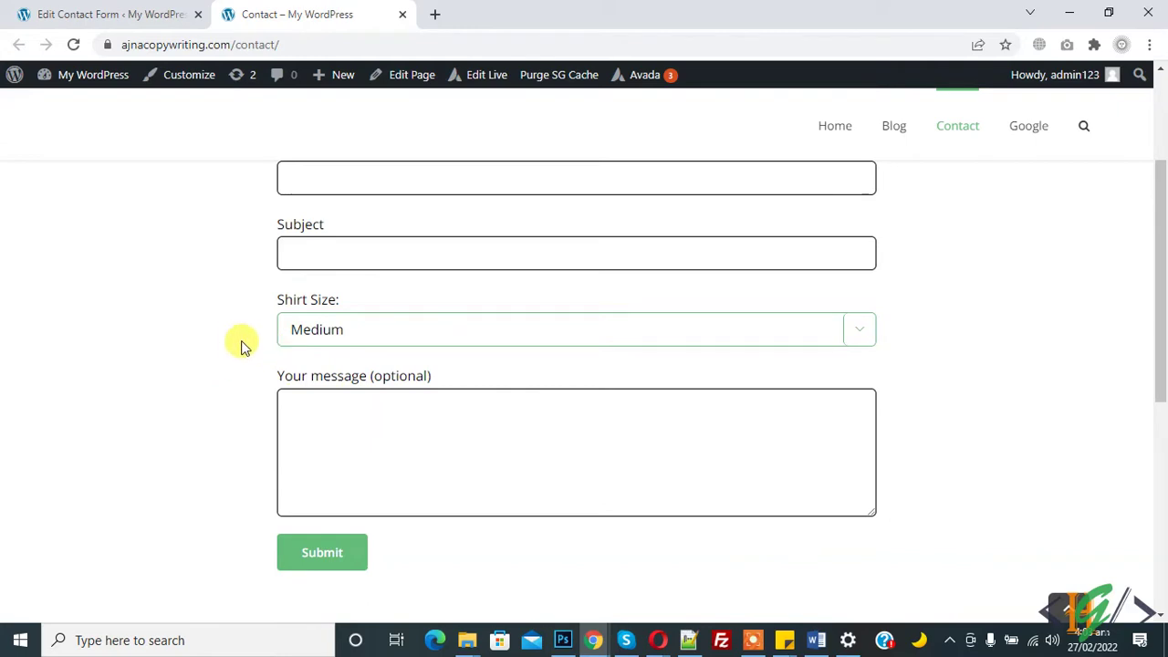
{"action": "left_click", "coordinate": [133, 9]}
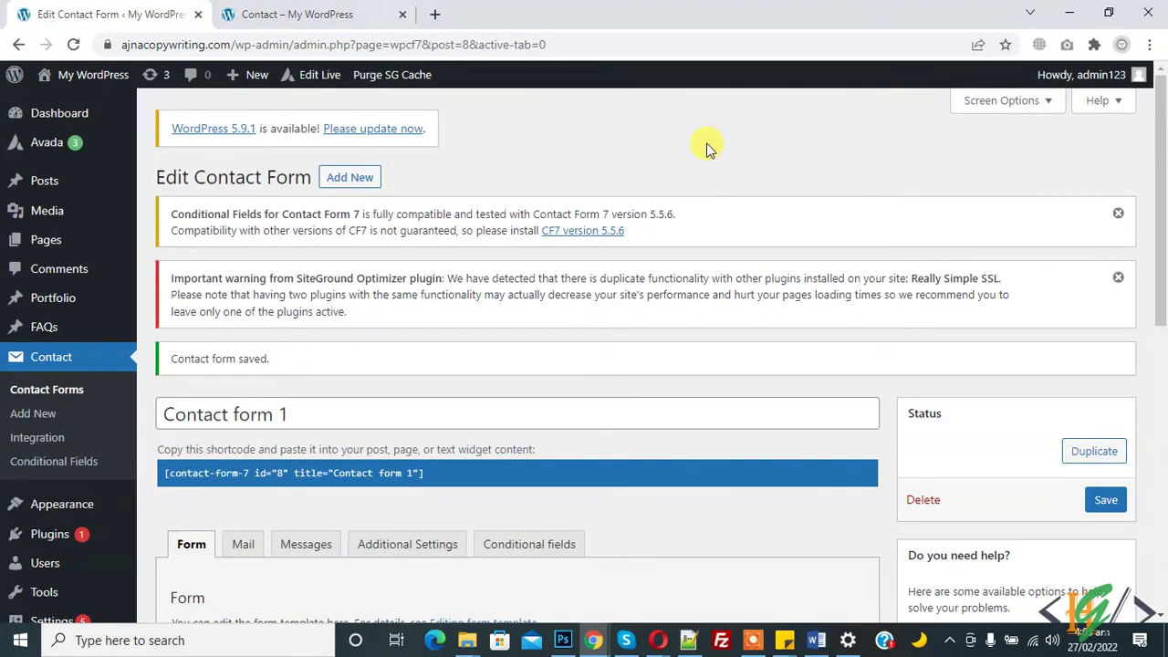
Generate and copy a Conditional Fields Group tag named small-group.
{"action": "left_click_drag", "start_coordinate": [1162, 233], "coordinate": [1163, 412]}
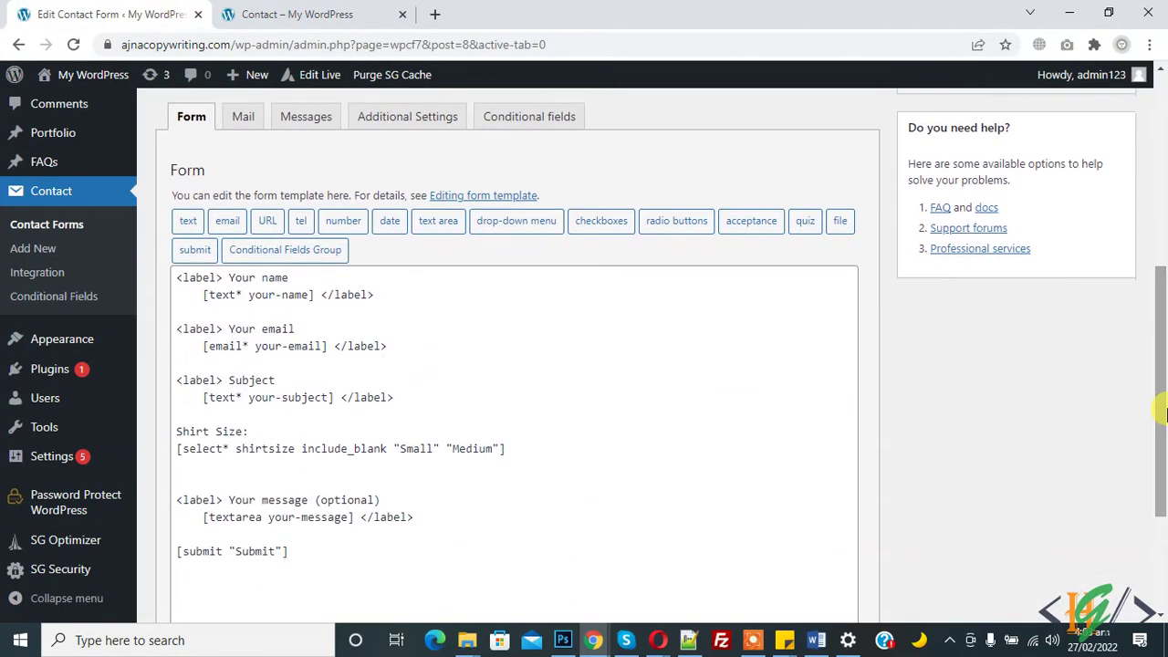
{"action": "left_click", "coordinate": [301, 255]}
{"action": "left_click", "coordinate": [510, 190]}
{"action": "key", "text": "ctrl+a"}
{"action": "type", "text": "small-"}
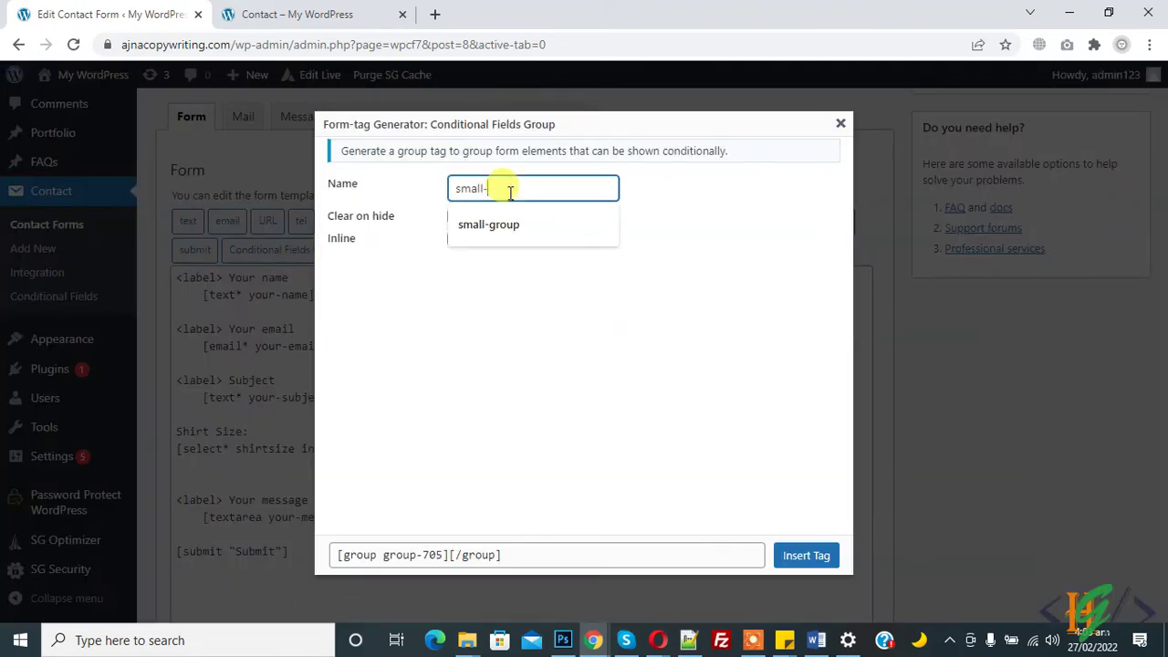
{"action": "type", "text": "group"}
{"action": "left_click", "coordinate": [520, 224]}
{"action": "left_click", "coordinate": [504, 547]}
{"action": "key", "text": "ctrl+c"}
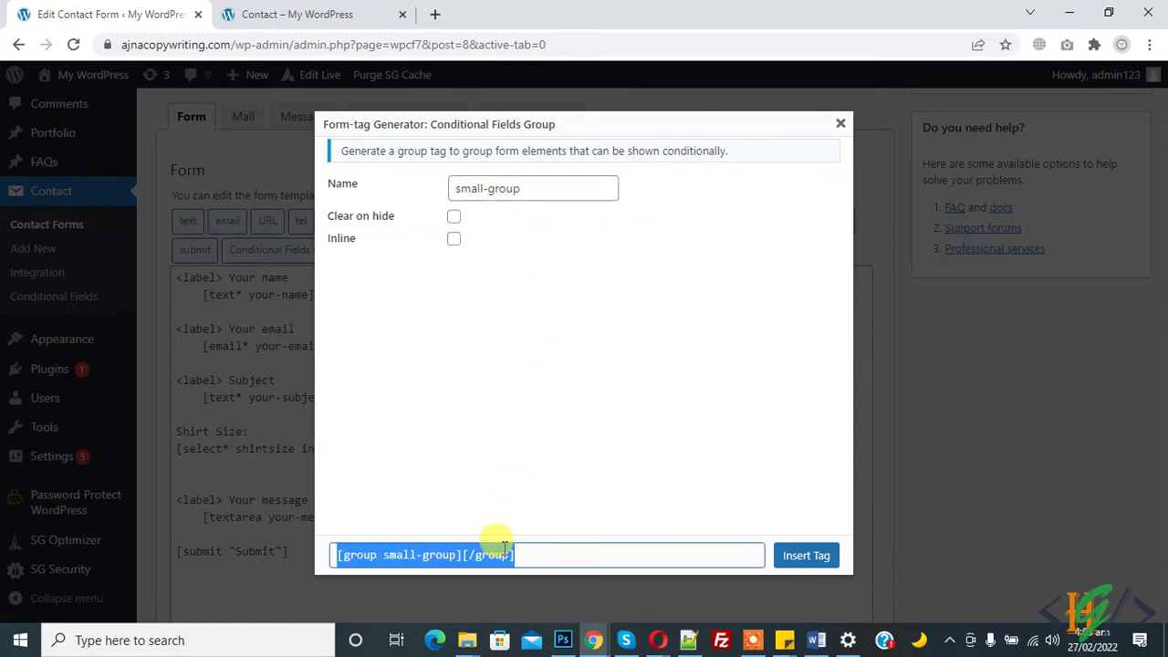
{"action": "left_click", "coordinate": [261, 535]}
Paste the small-group tags below the Shirt Size select and open blank lines inside them.
{"action": "left_click", "coordinate": [256, 460]}
{"action": "key", "text": "Return"}
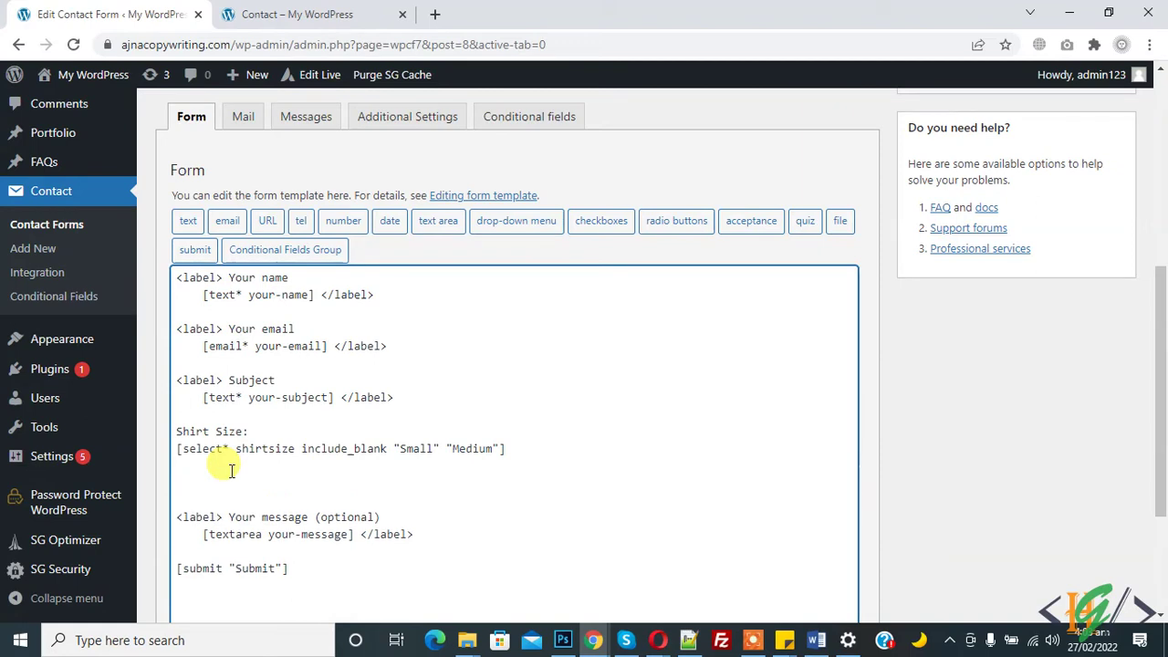
{"action": "key", "text": "ctrl+v"}
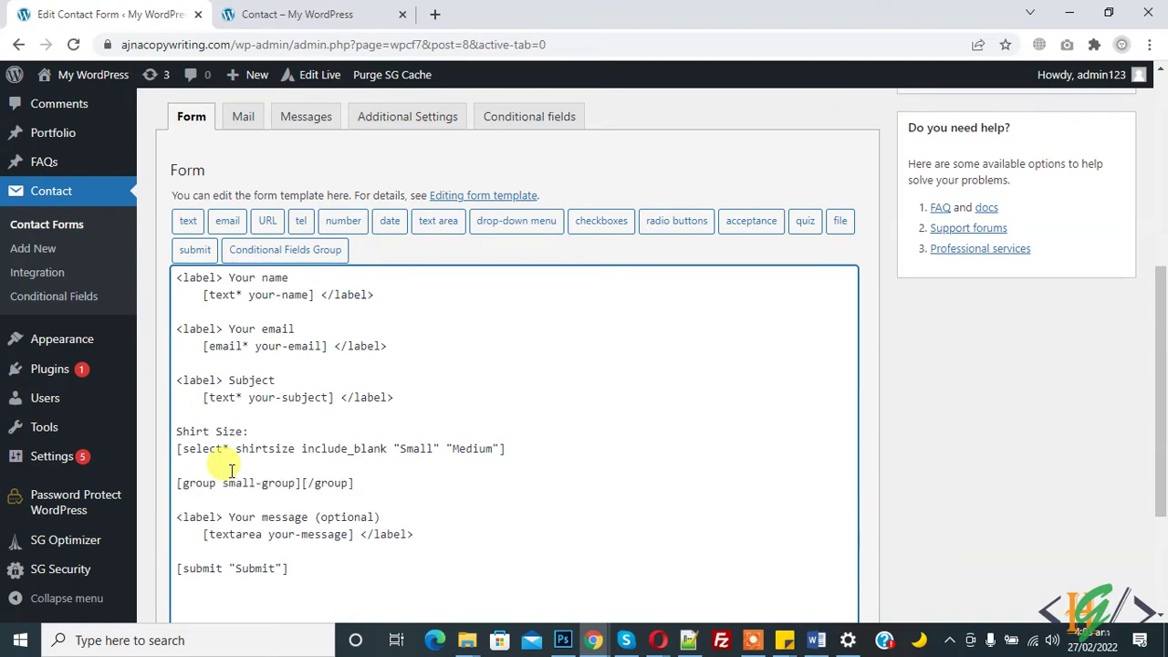
{"action": "left_click", "coordinate": [302, 482]}
{"action": "key", "text": "Return"}
{"action": "key", "text": "Return"}
{"action": "key", "text": "Return"}
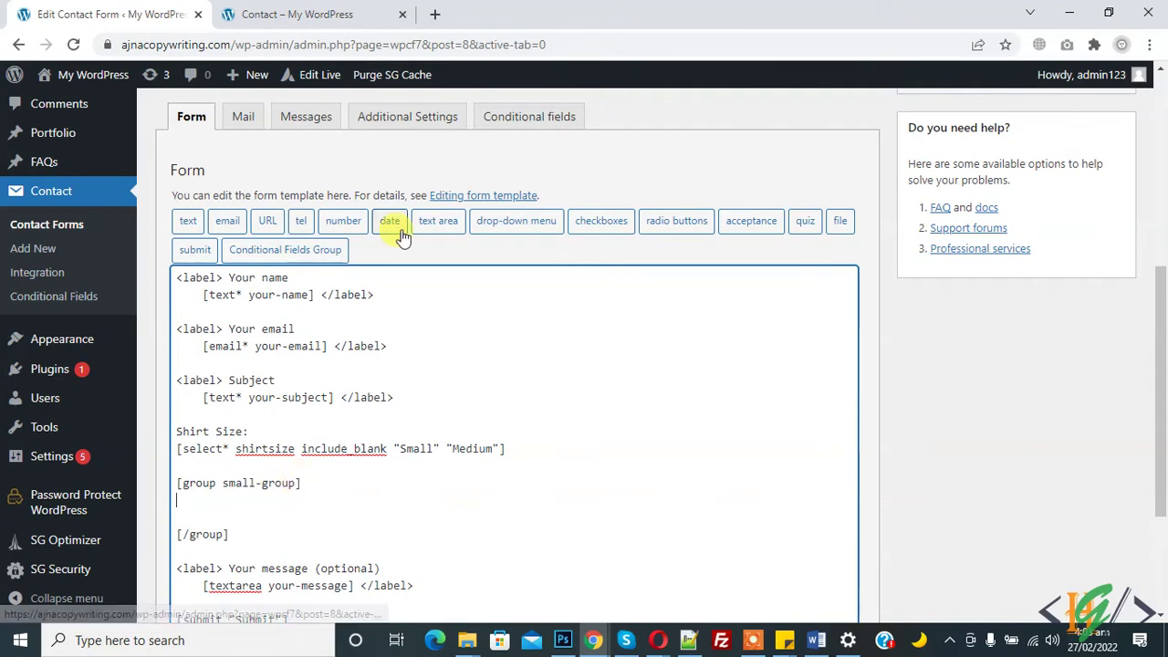
Build and copy a small-sizecolor drop-down tag with a blank first item, White and Black.
{"action": "left_click", "coordinate": [515, 221]}
{"action": "triple_click", "coordinate": [481, 234]}
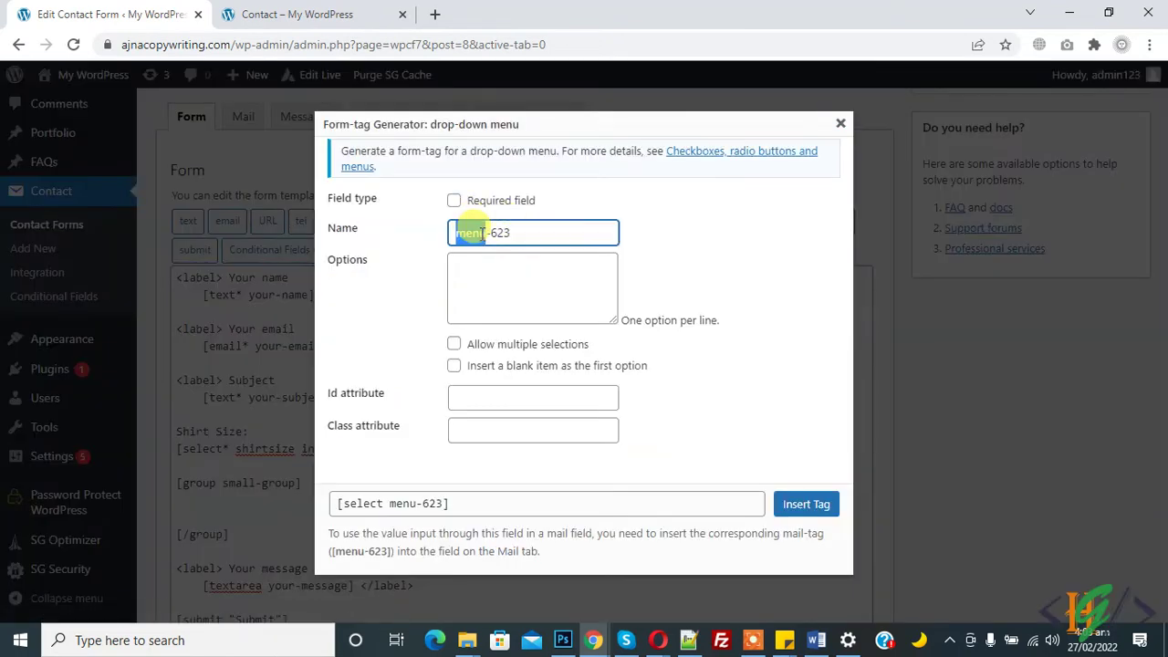
{"action": "type", "text": "small"}
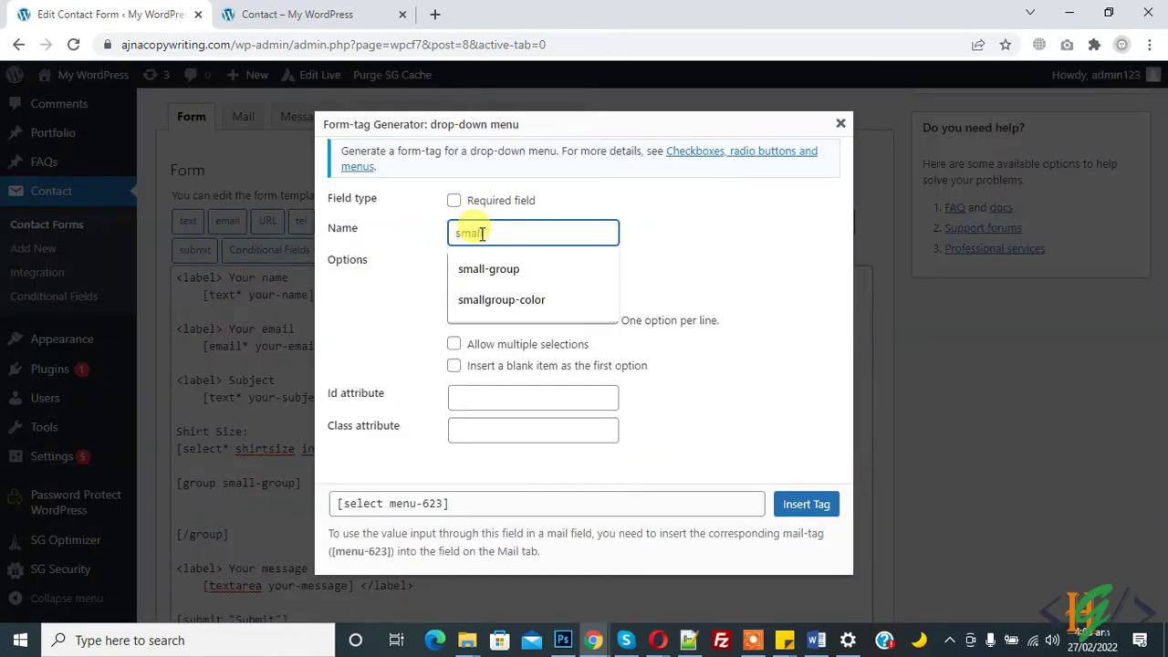
{"action": "type", "text": "-sizecolor"}
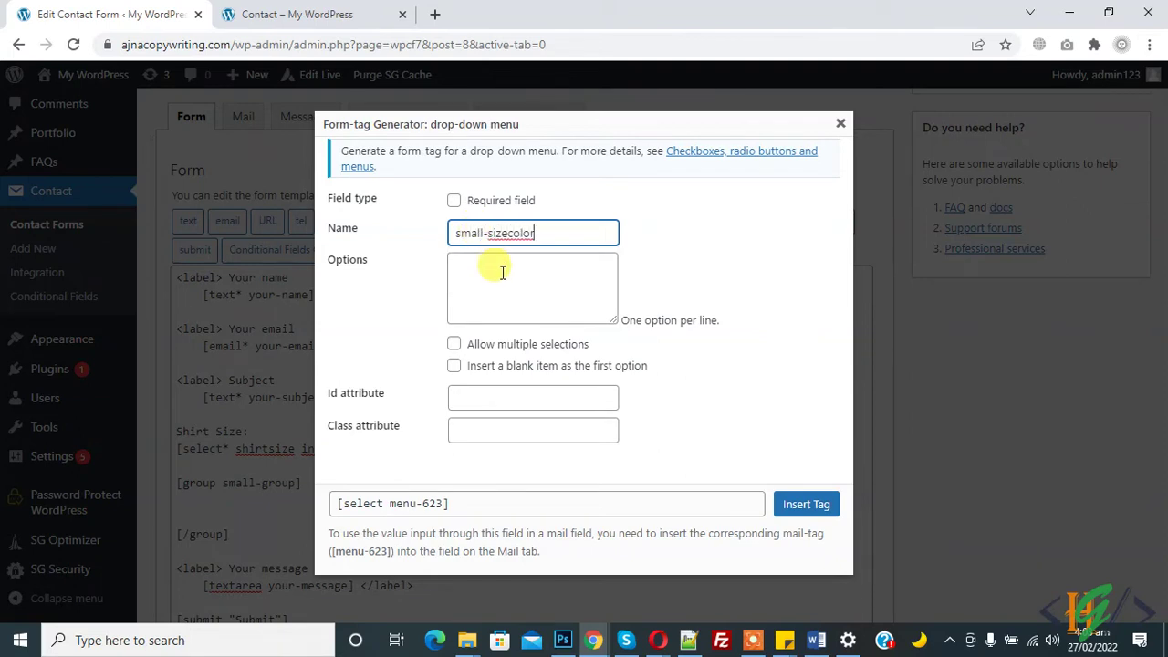
{"action": "left_click", "coordinate": [502, 273]}
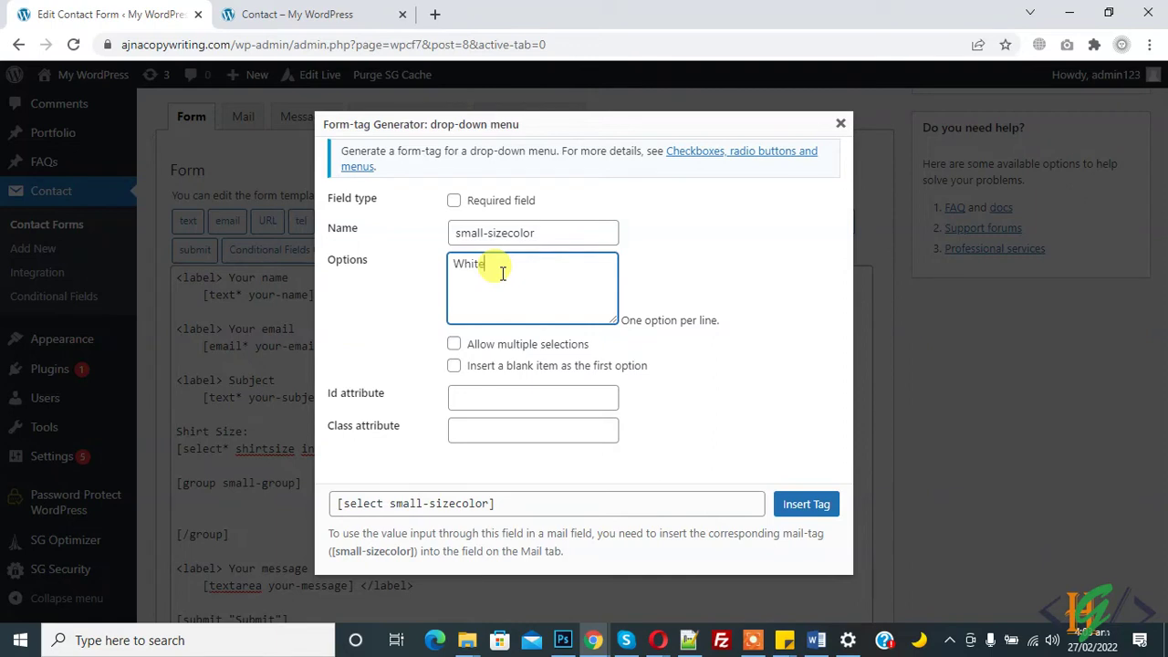
{"action": "left_click", "coordinate": [733, 408]}
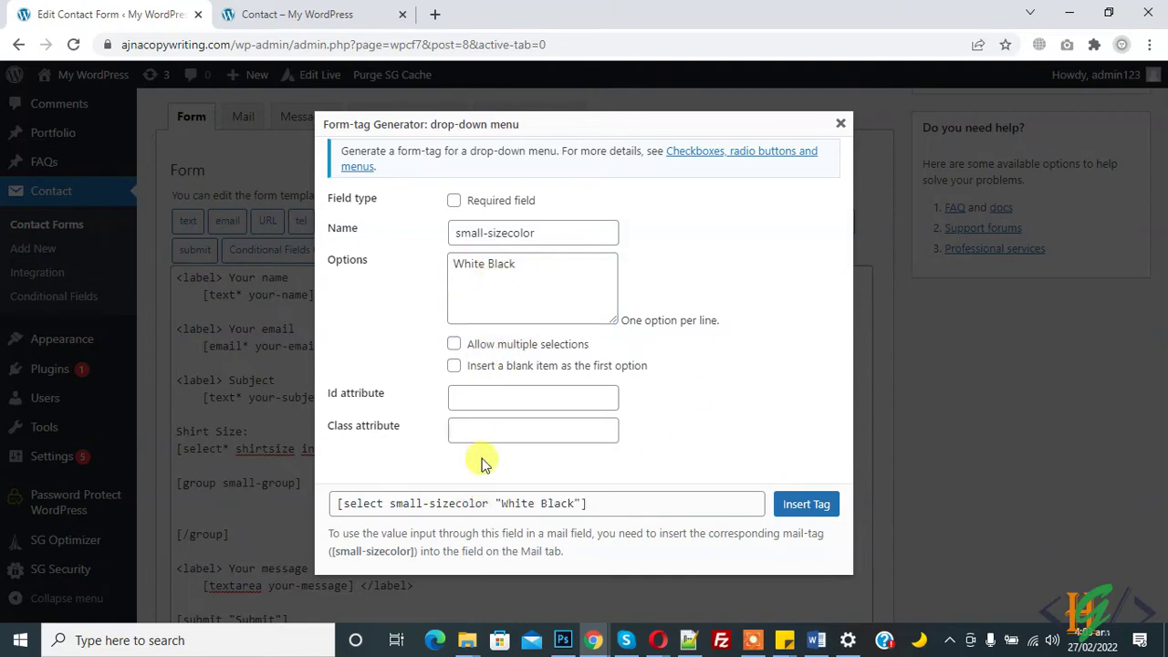
{"action": "left_click", "coordinate": [514, 495]}
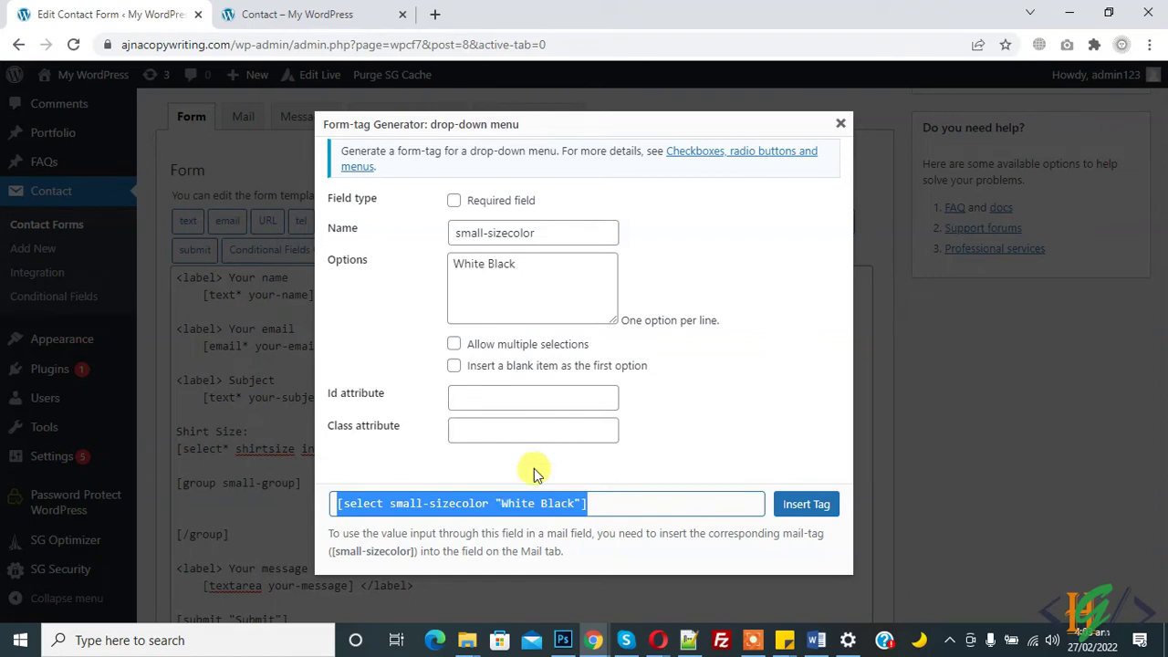
{"action": "left_click", "coordinate": [520, 264]}
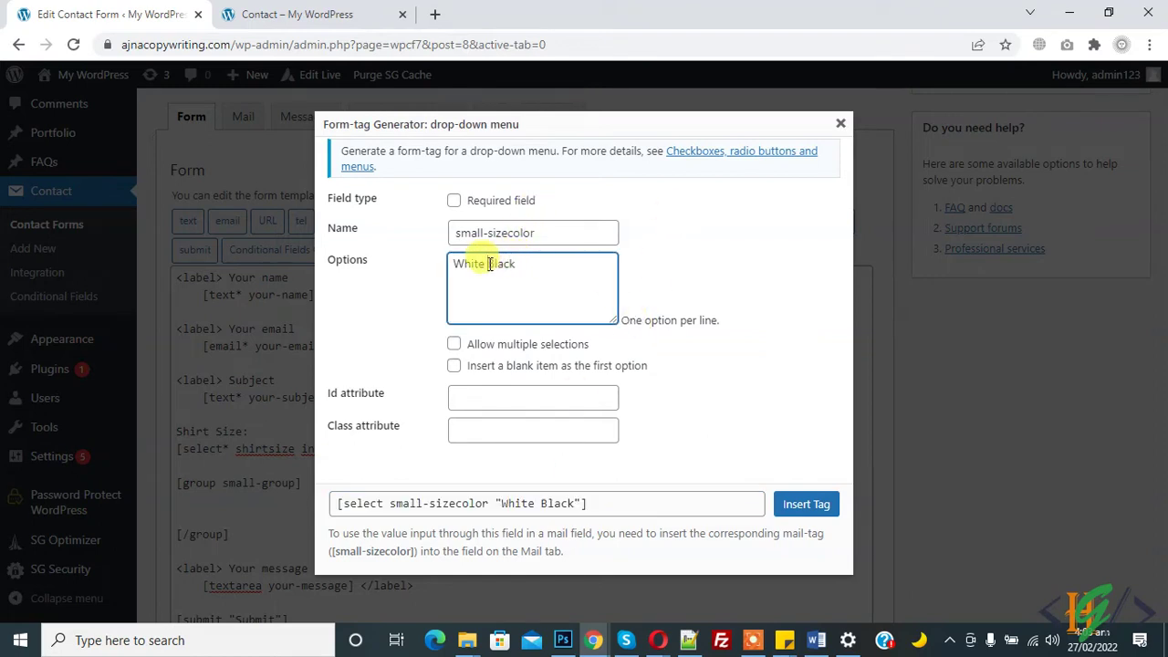
{"action": "left_click", "coordinate": [797, 344]}
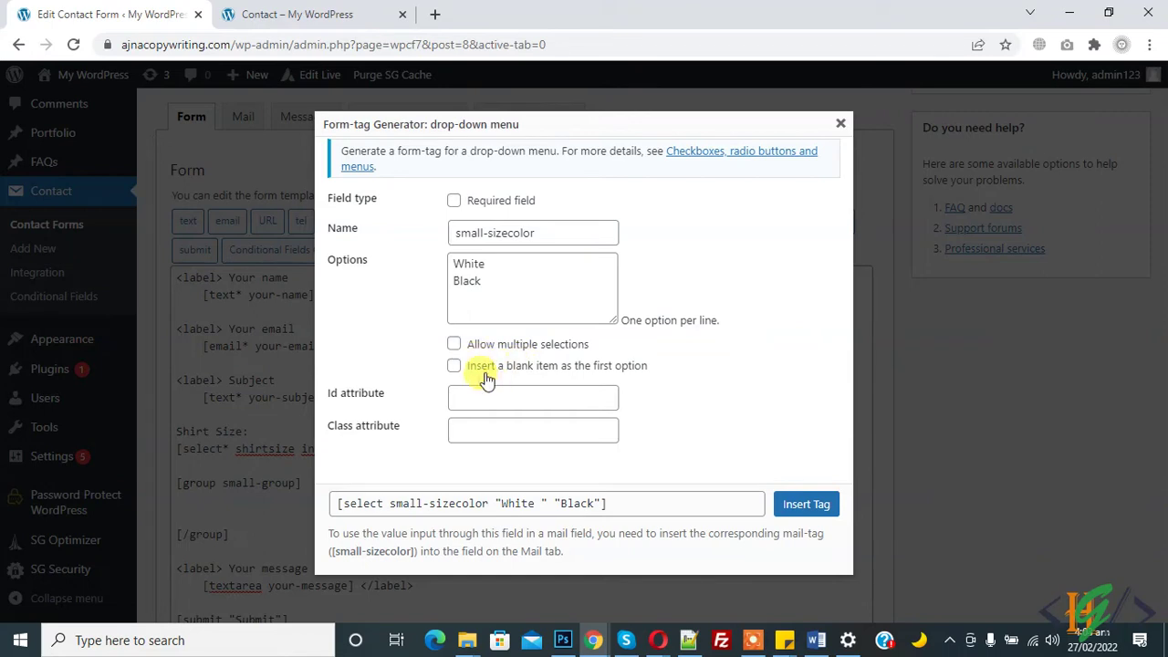
{"action": "left_click", "coordinate": [534, 374]}
{"action": "left_click", "coordinate": [556, 498]}
{"action": "key", "text": "ctrl+c"}
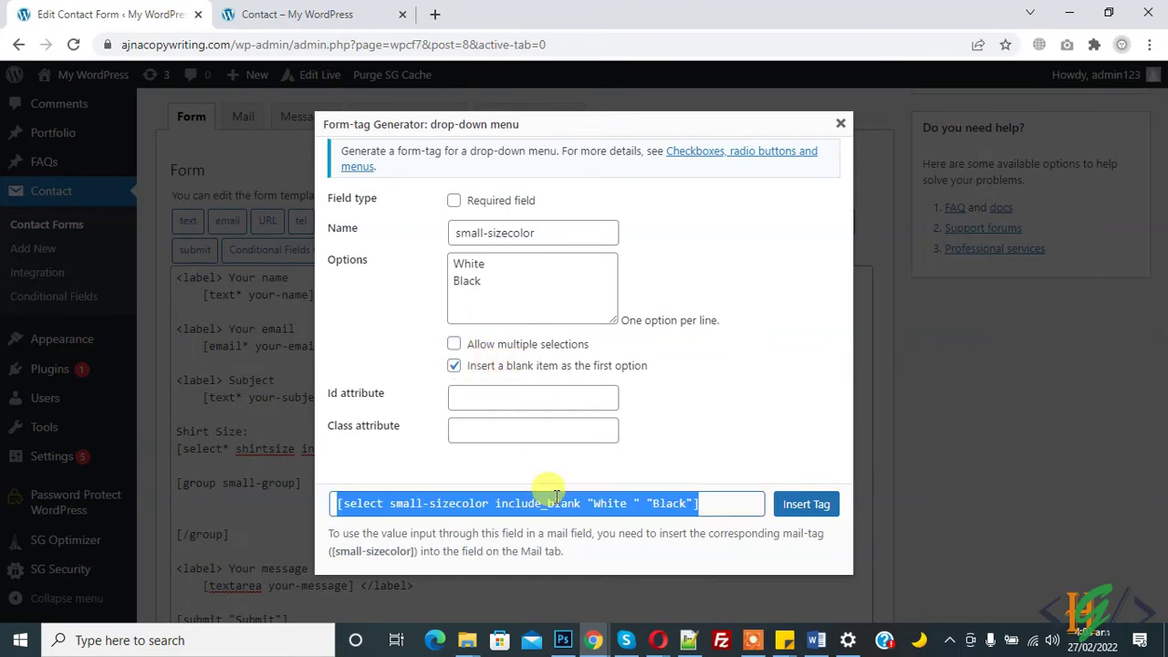
{"action": "left_click", "coordinate": [838, 124]}
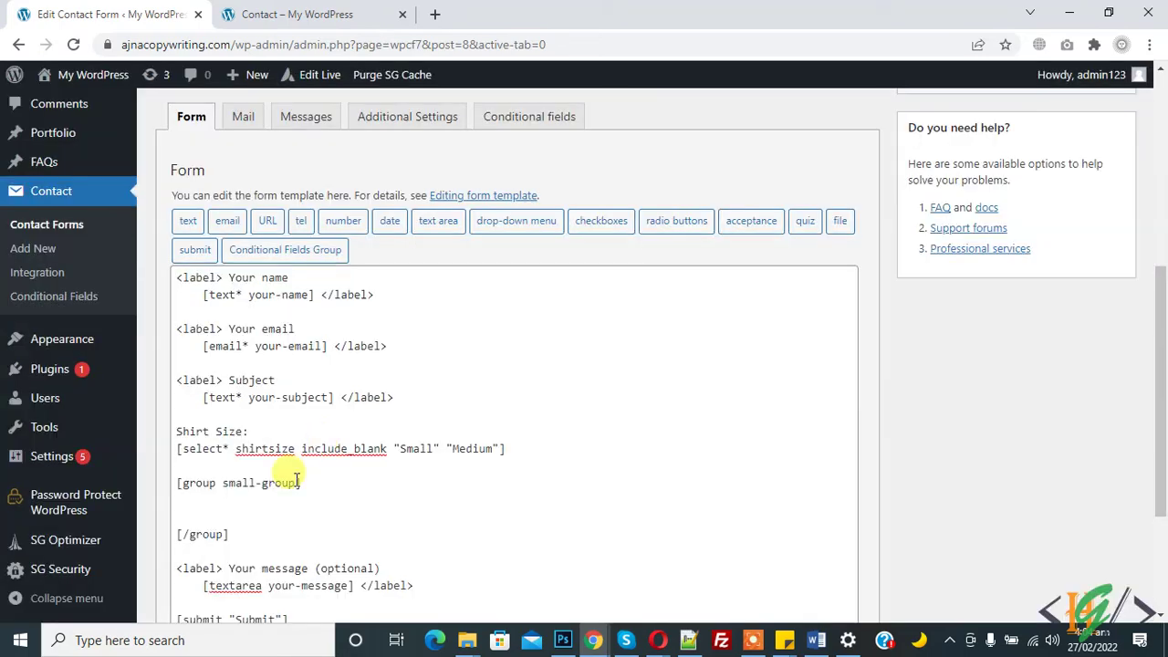
Paste the small-sizecolor drop-down inside small-group and add blank lines after [/group].
{"action": "left_click", "coordinate": [237, 509]}
{"action": "key", "text": "ctrl+v"}
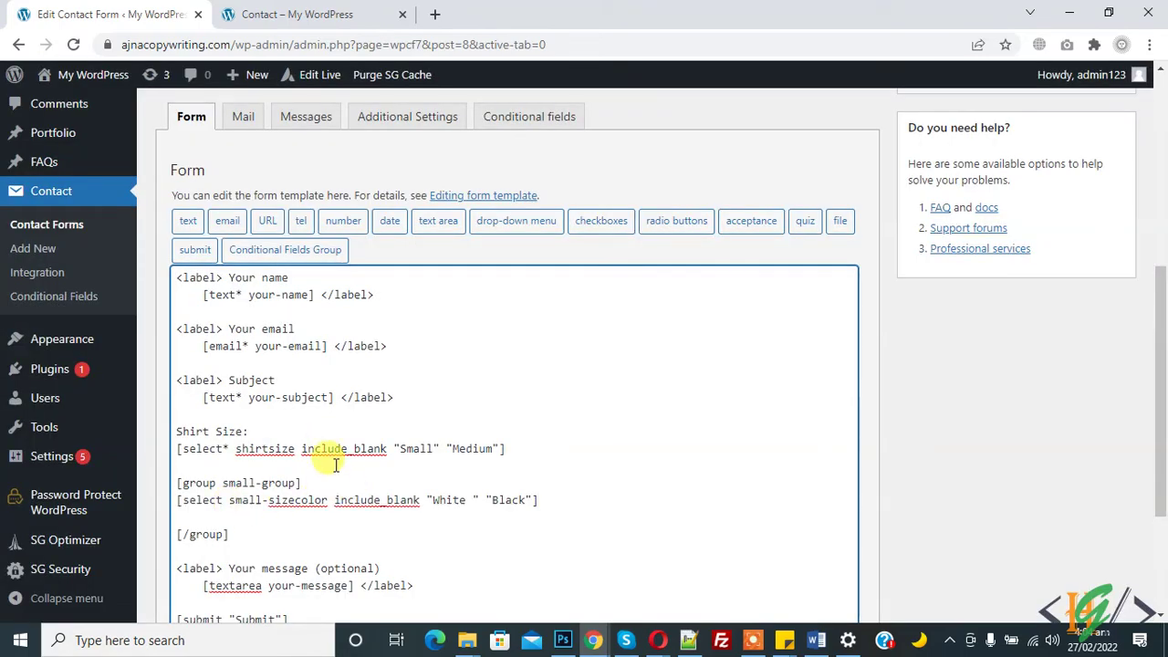
{"action": "double_click", "coordinate": [408, 448]}
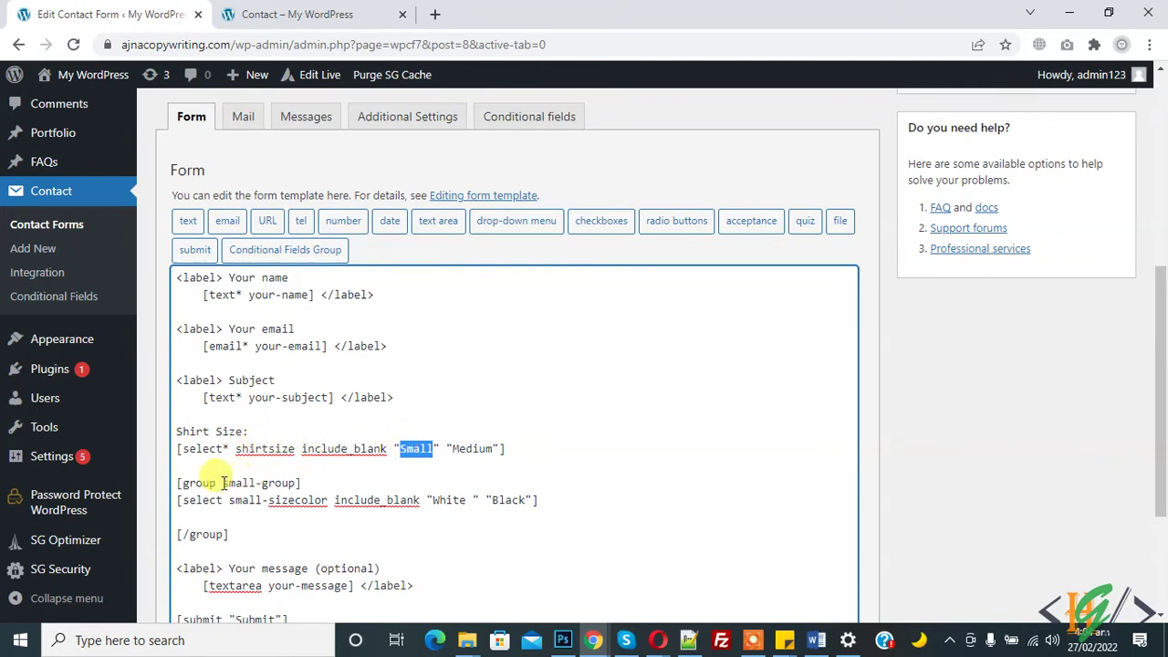
{"action": "left_click_drag", "start_coordinate": [179, 483], "coordinate": [240, 517]}
{"action": "left_click", "coordinate": [246, 531]}
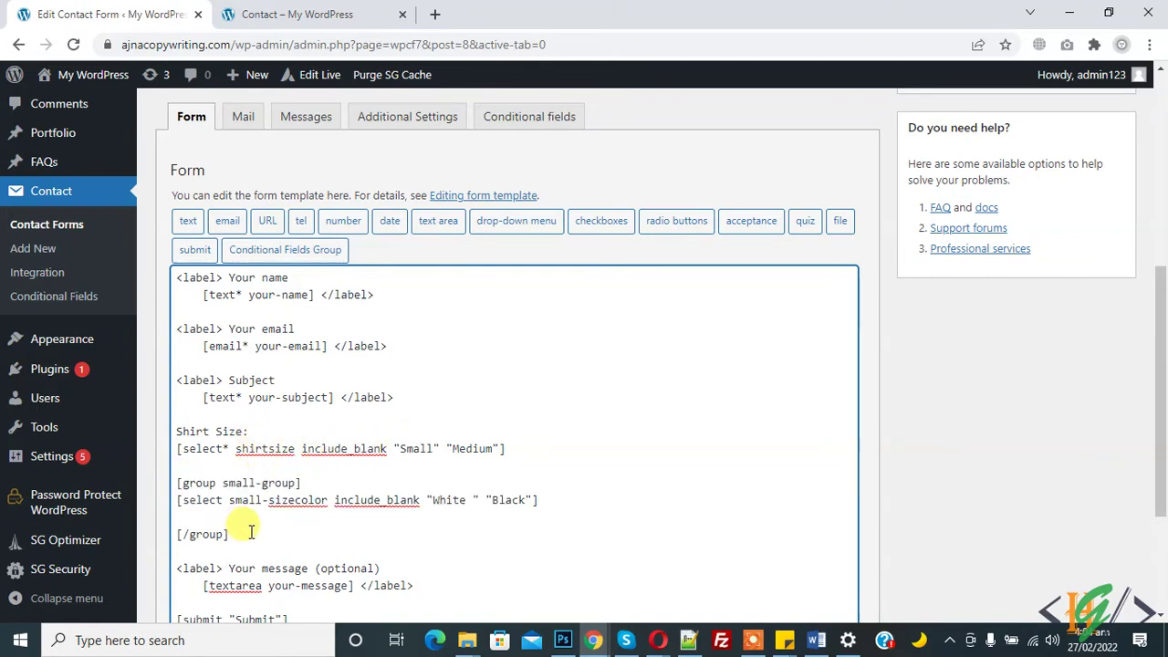
{"action": "key", "text": "Return"}
{"action": "key", "text": "Return"}
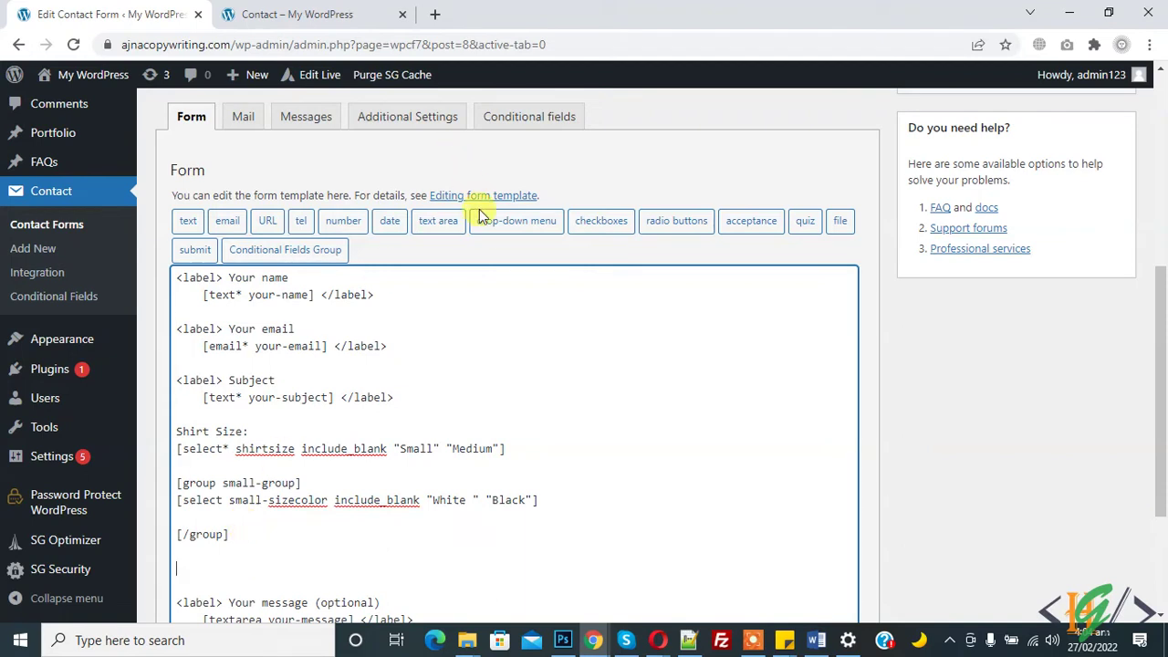
Generate and copy a conditional group tag renamed to medium-group.
{"action": "left_click", "coordinate": [284, 249]}
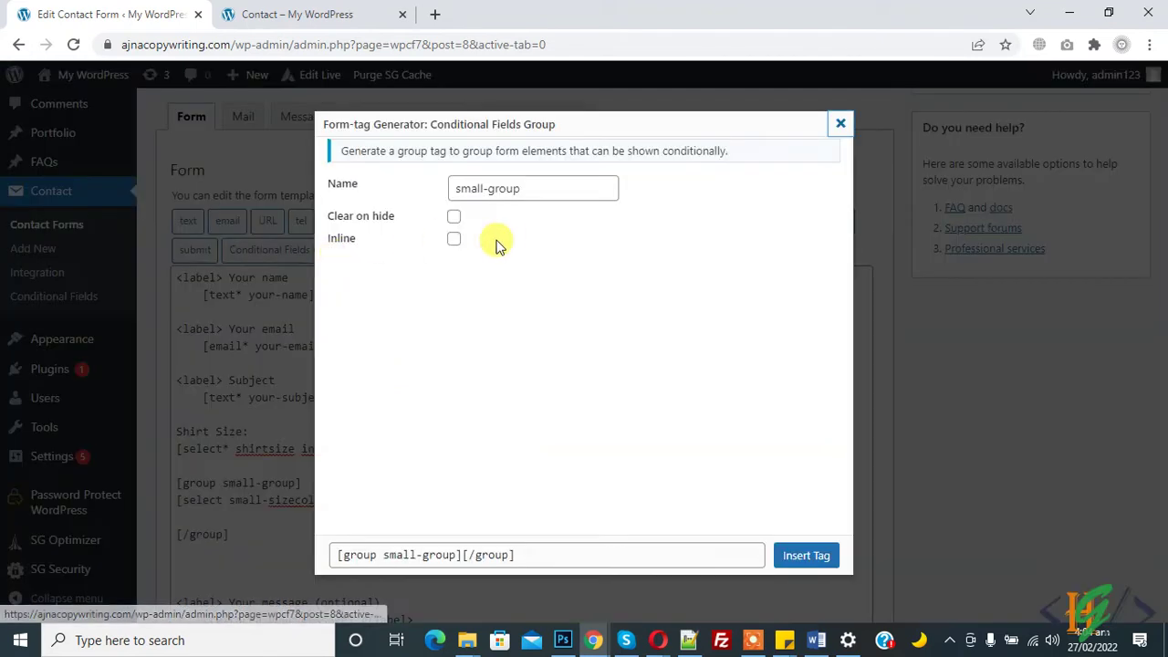
{"action": "double_click", "coordinate": [471, 188]}
{"action": "type", "text": "mediu"}
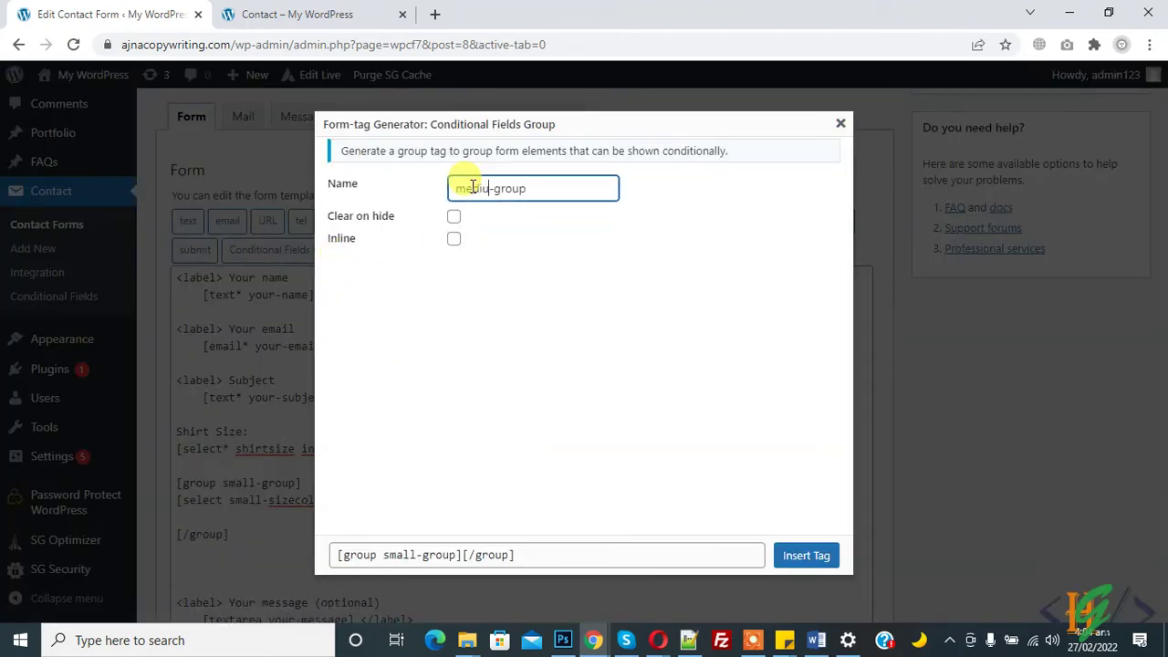
{"action": "type", "text": "m"}
{"action": "left_click", "coordinate": [561, 386]}
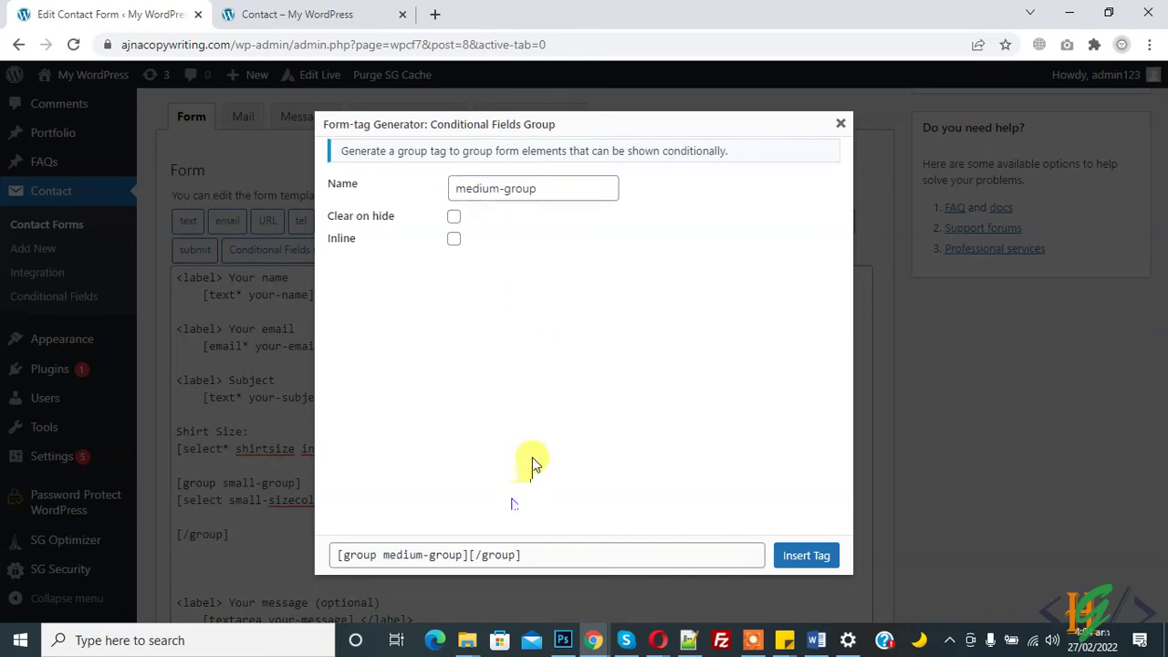
{"action": "left_click", "coordinate": [475, 559]}
{"action": "key", "text": "ctrl+c"}
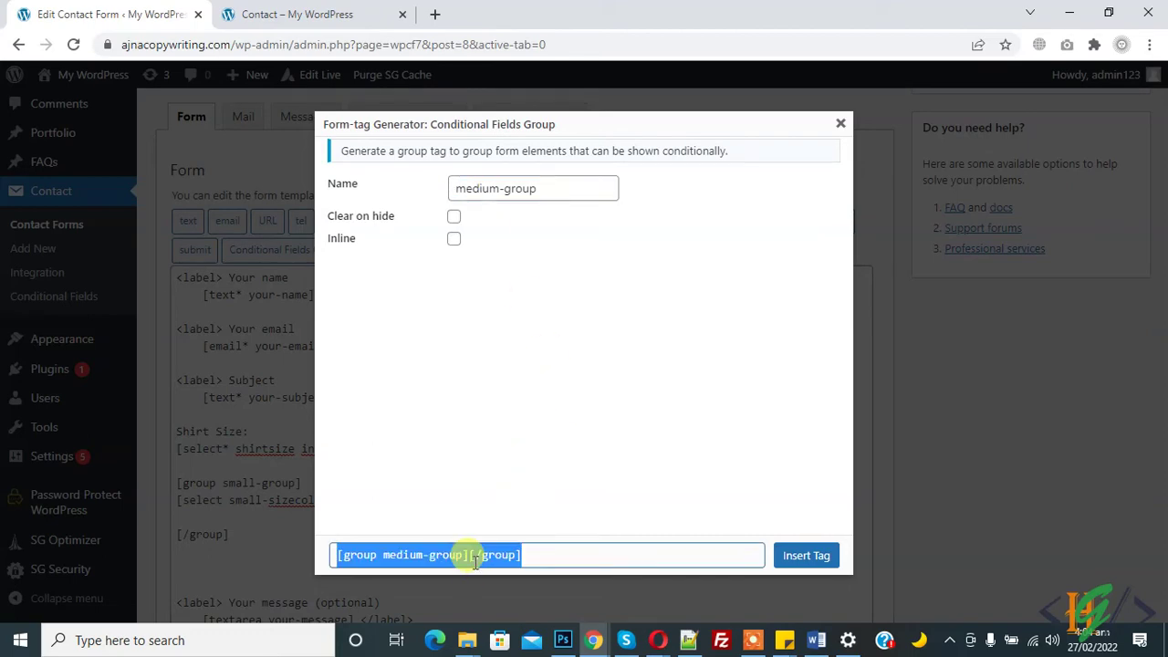
{"action": "left_click", "coordinate": [834, 126]}
Paste the medium-group tags below small-group and open a blank line inside them.
{"action": "scroll", "coordinate": [417, 477], "scroll_direction": "down", "scroll_amount": 1}
{"action": "left_click", "coordinate": [326, 457]}
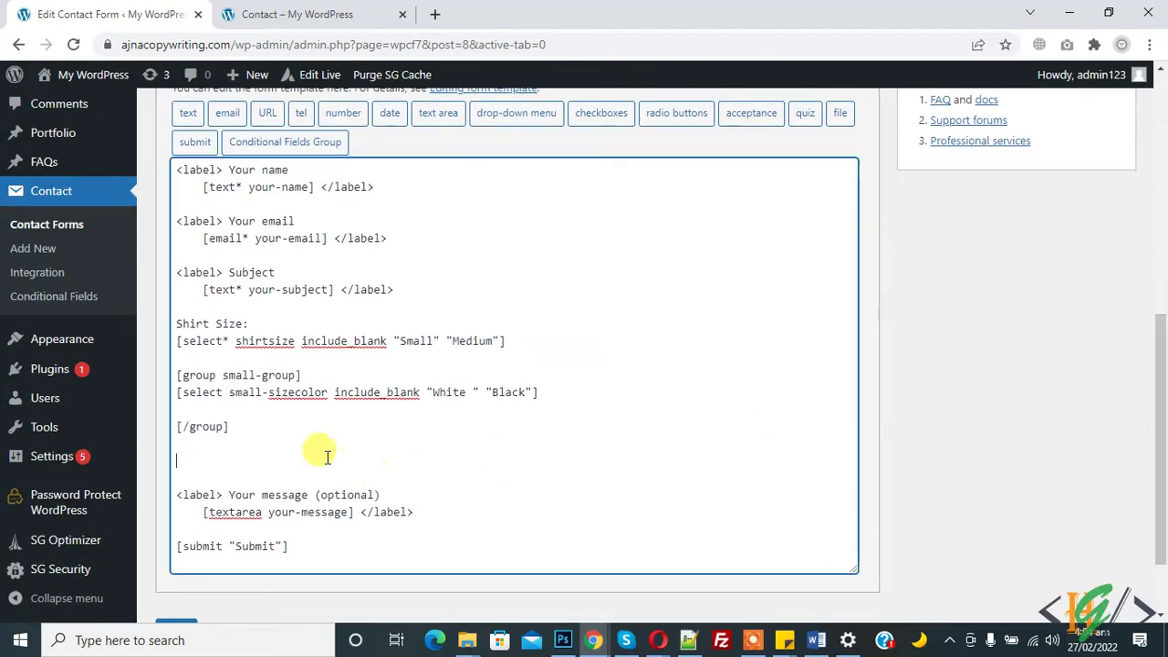
{"action": "key", "text": "ctrl+v"}
{"action": "left_click", "coordinate": [305, 461]}
{"action": "key", "text": "Return"}
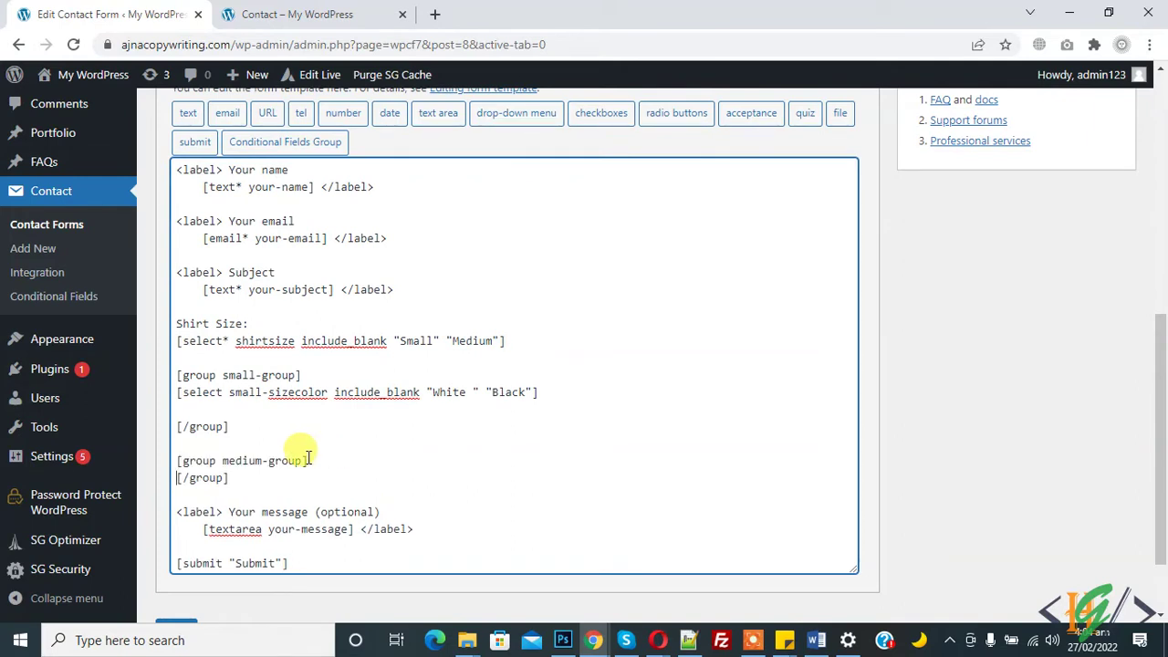
{"action": "key", "text": "Return"}
Generate and copy a medium-sizecolor drop-down tag with a blank choice, Yellow and Green.
{"action": "left_click", "coordinate": [517, 113]}
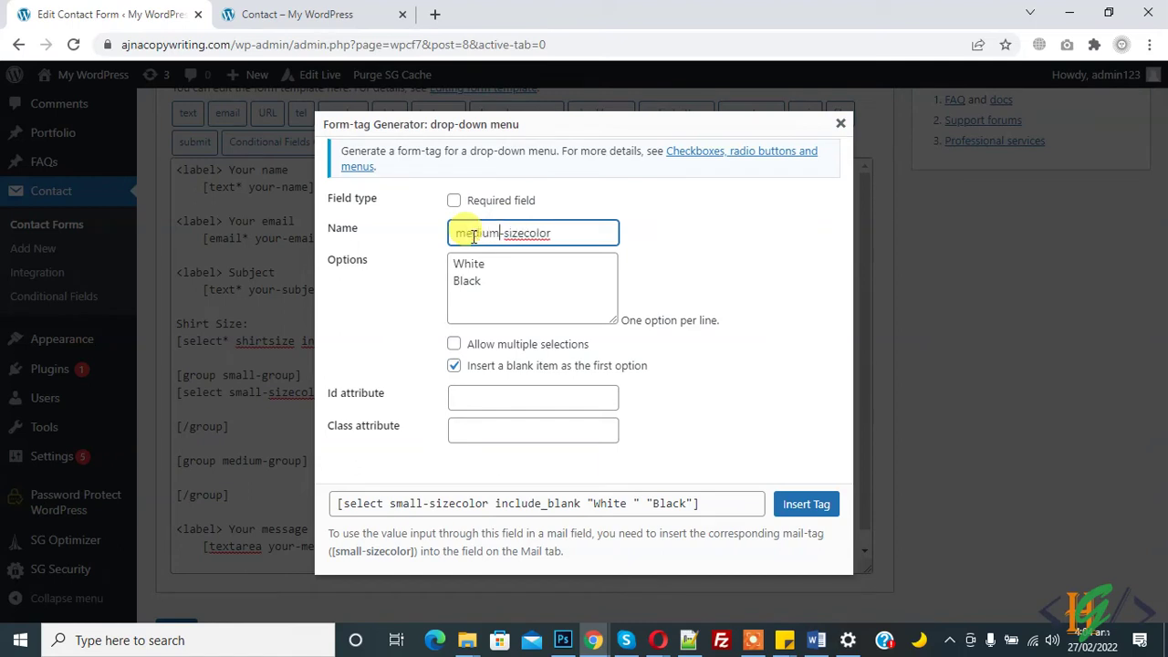
{"action": "left_click", "coordinate": [471, 265]}
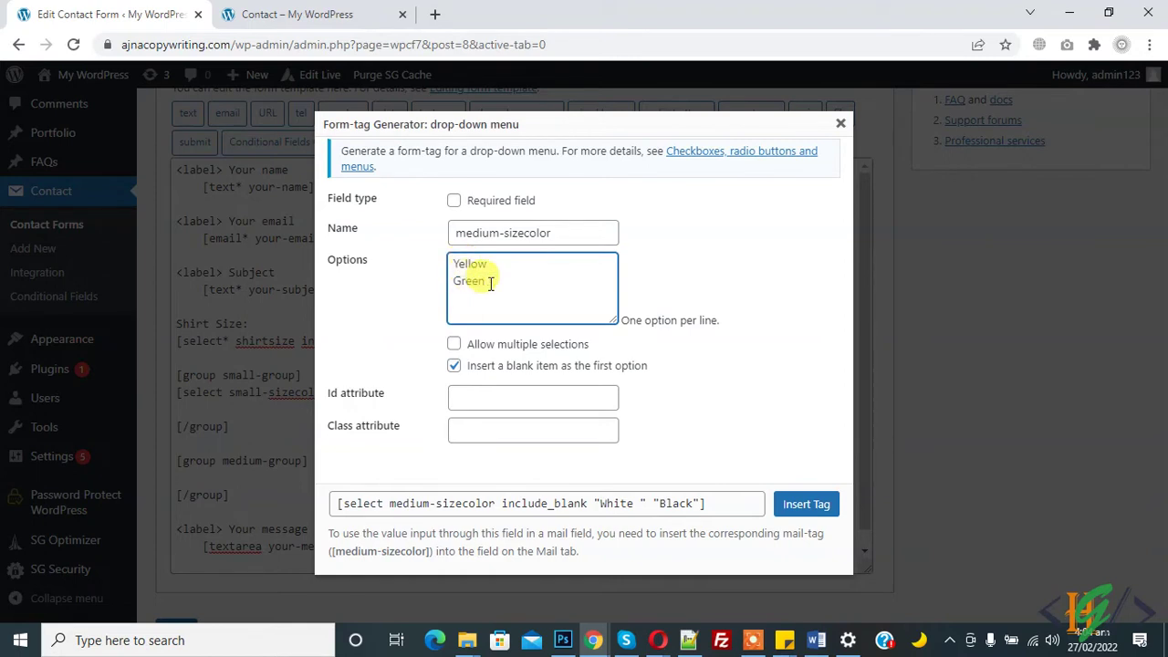
{"action": "left_click", "coordinate": [680, 271]}
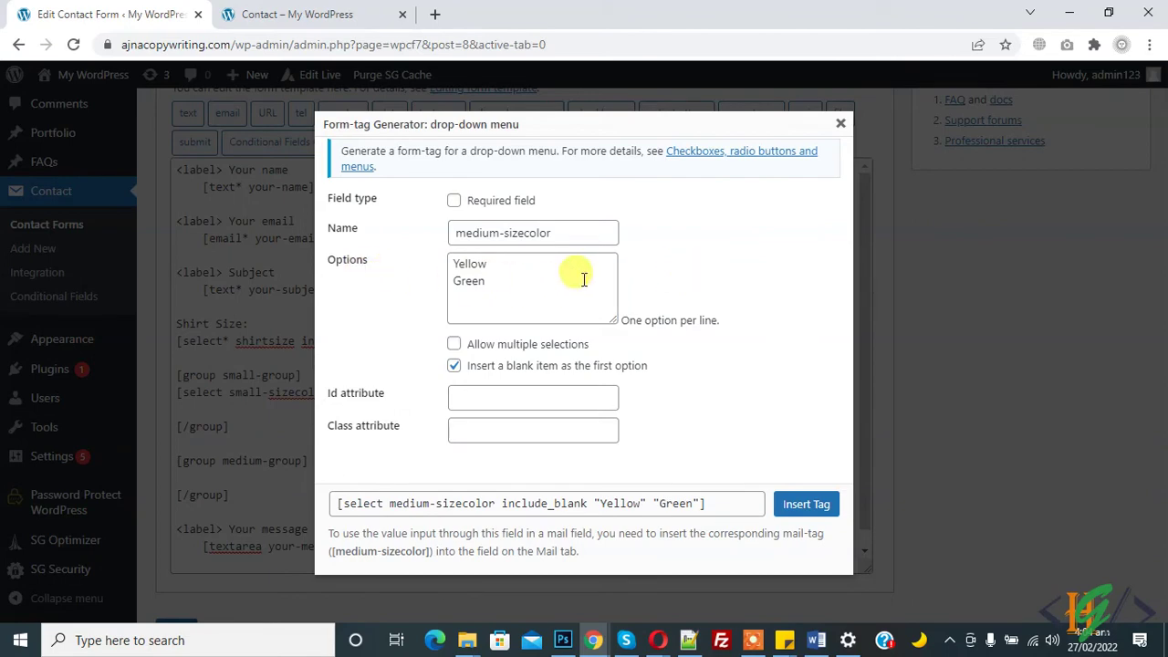
{"action": "left_click", "coordinate": [683, 500]}
{"action": "key", "text": "ctrl+c"}
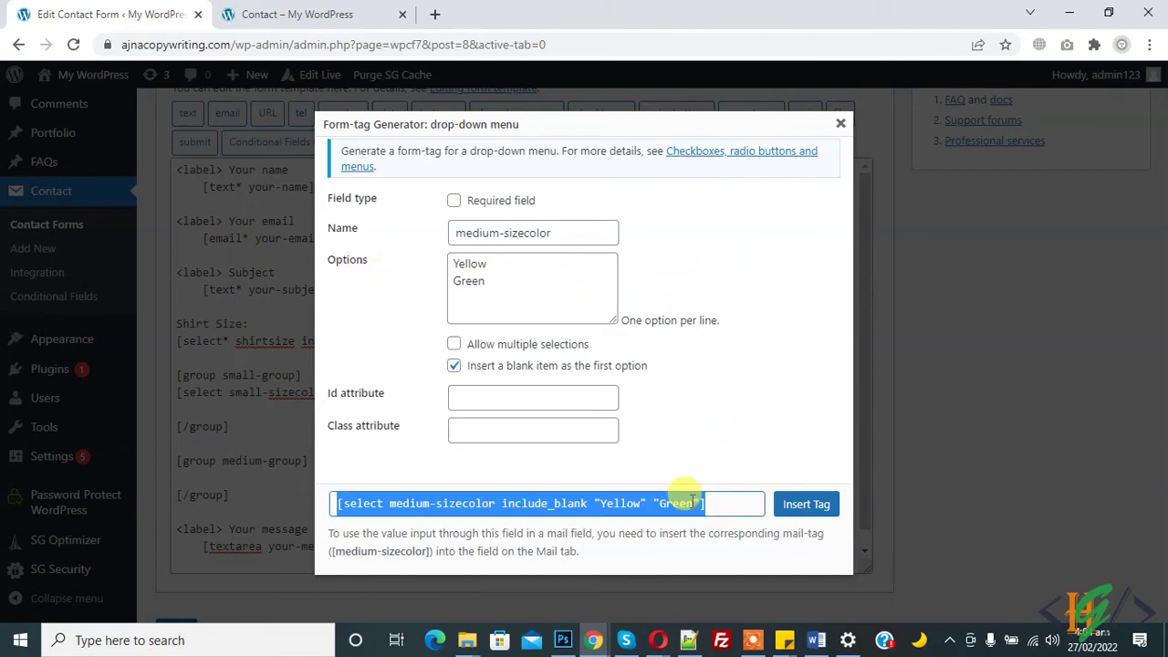
{"action": "left_click", "coordinate": [840, 122]}
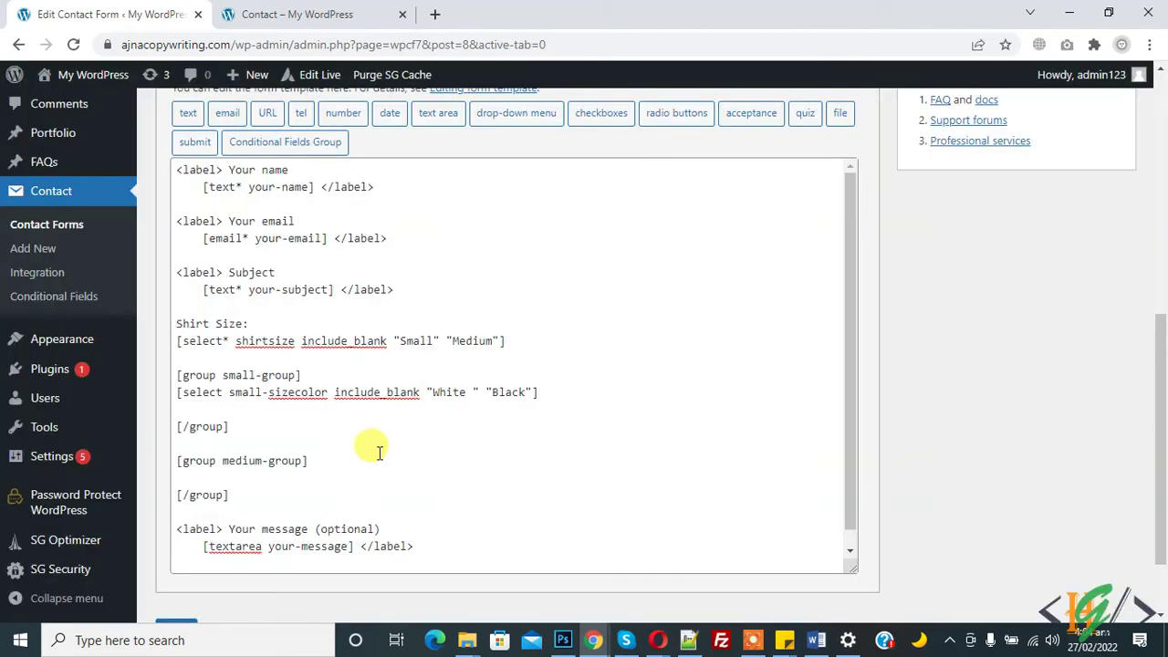
Paste the medium-sizecolor drop-down into medium-group, check both groups, and save Contact form 1.
{"action": "left_click", "coordinate": [219, 477]}
{"action": "key", "text": "ctrl+v"}
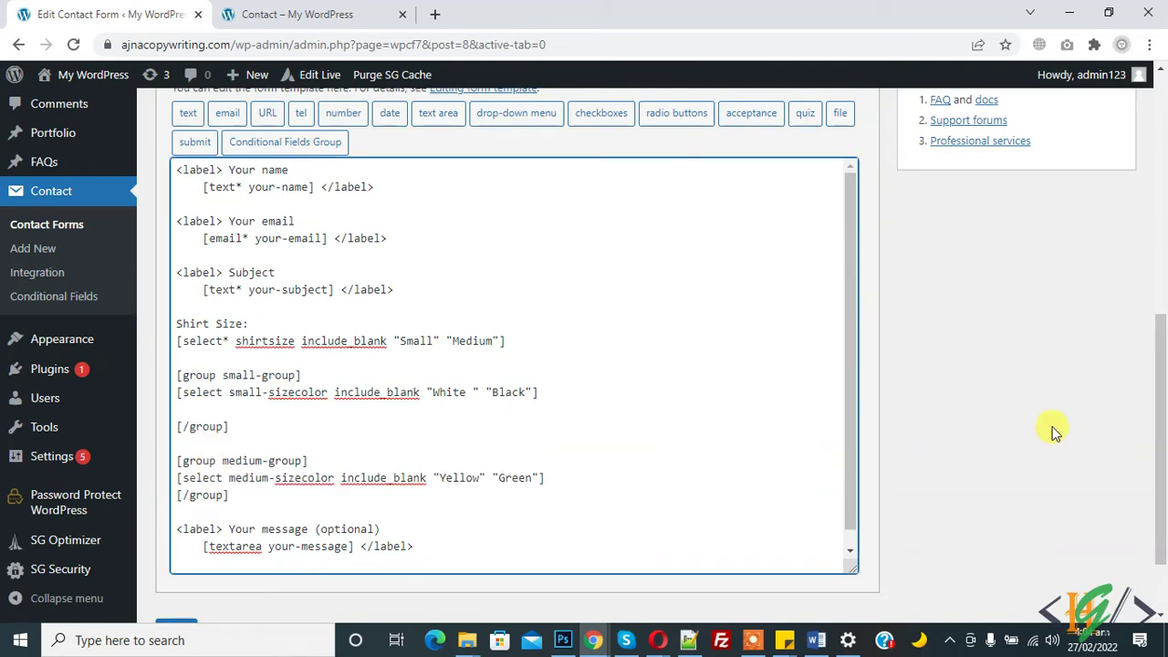
{"action": "scroll", "coordinate": [1162, 473], "scroll_direction": "down", "scroll_amount": 2}
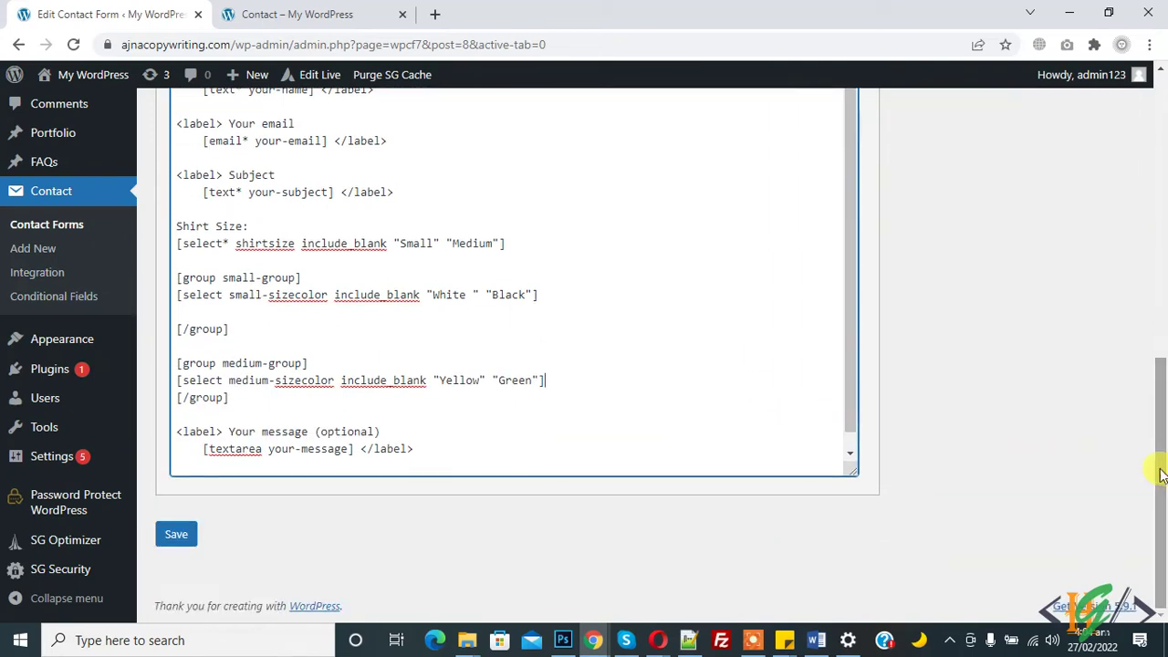
{"action": "left_click", "coordinate": [403, 244]}
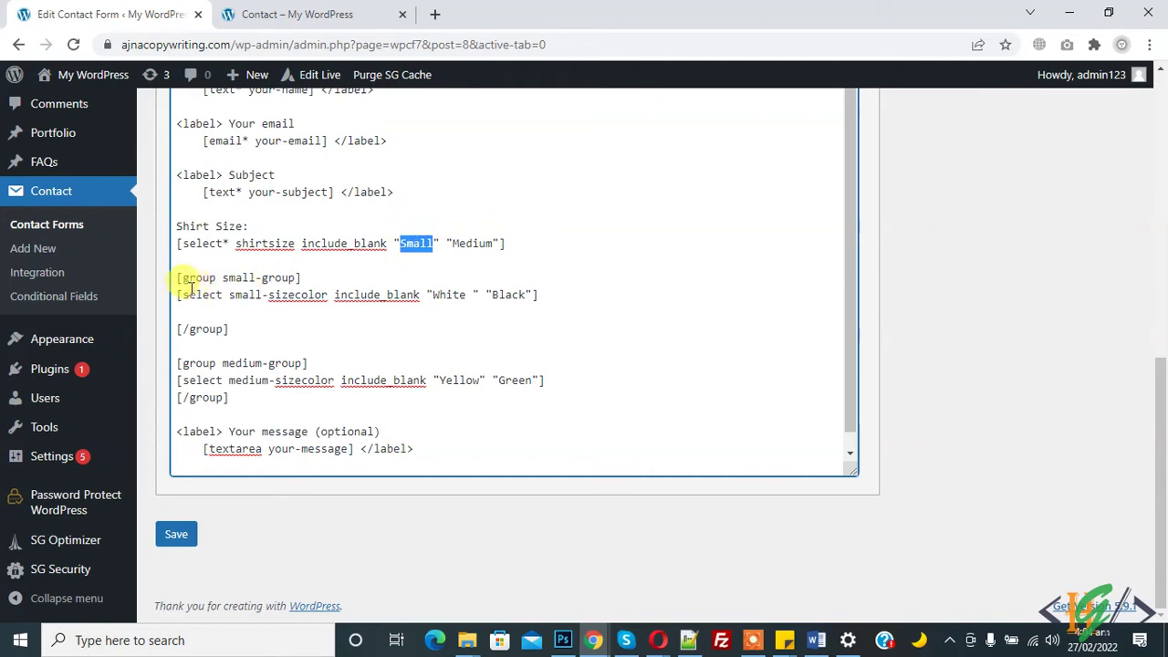
{"action": "left_click_drag", "start_coordinate": [180, 278], "coordinate": [230, 330]}
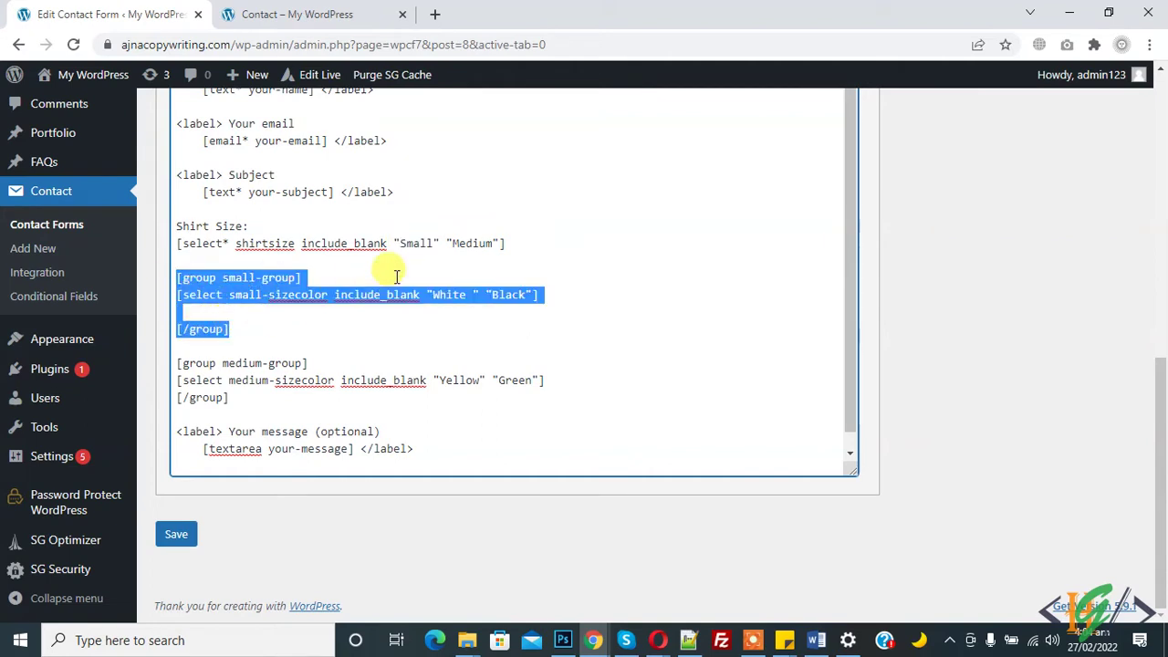
{"action": "double_click", "coordinate": [472, 243]}
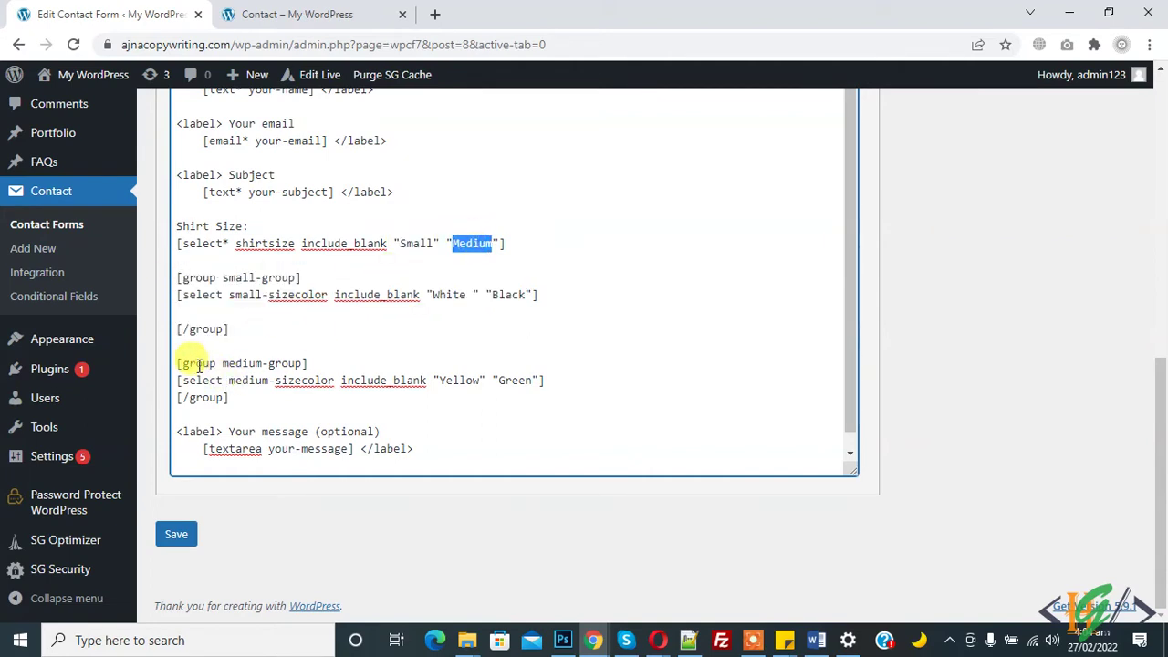
{"action": "left_click_drag", "start_coordinate": [180, 363], "coordinate": [228, 399]}
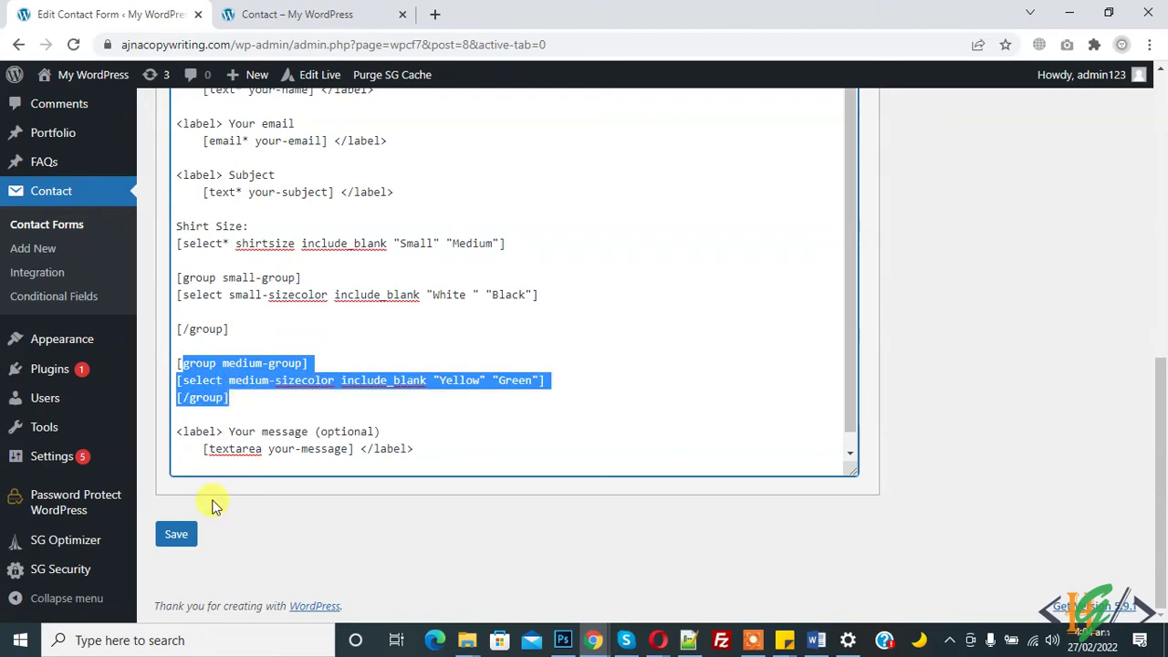
{"action": "left_click", "coordinate": [177, 535]}
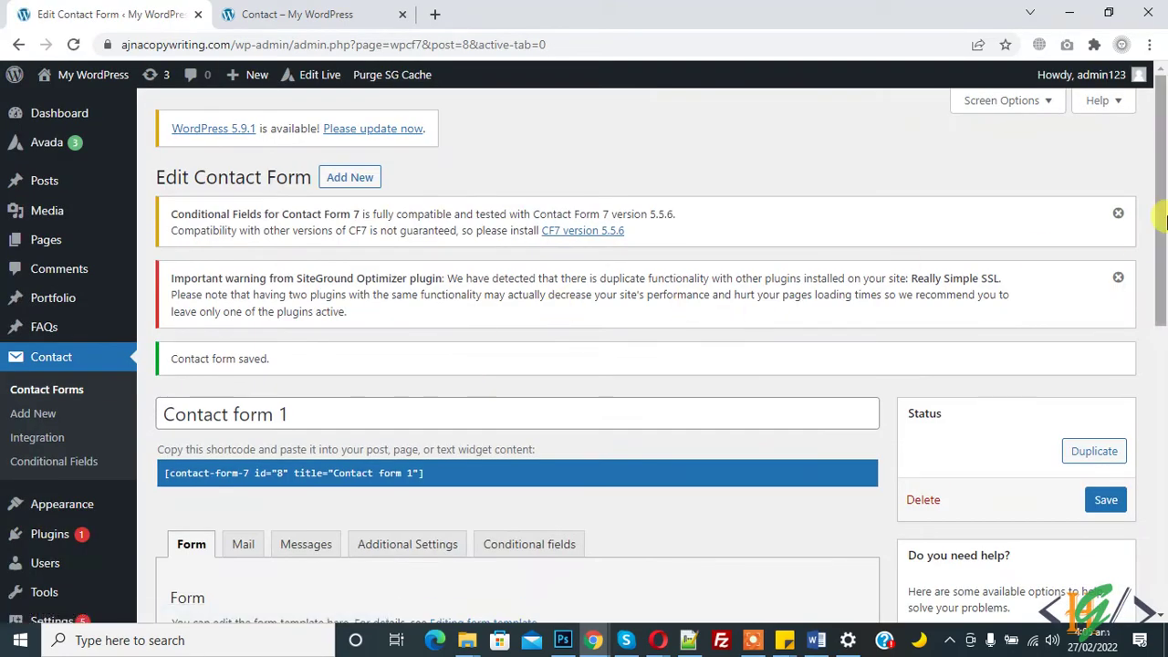
{"action": "left_click_drag", "start_coordinate": [1162, 146], "coordinate": [1163, 370]}
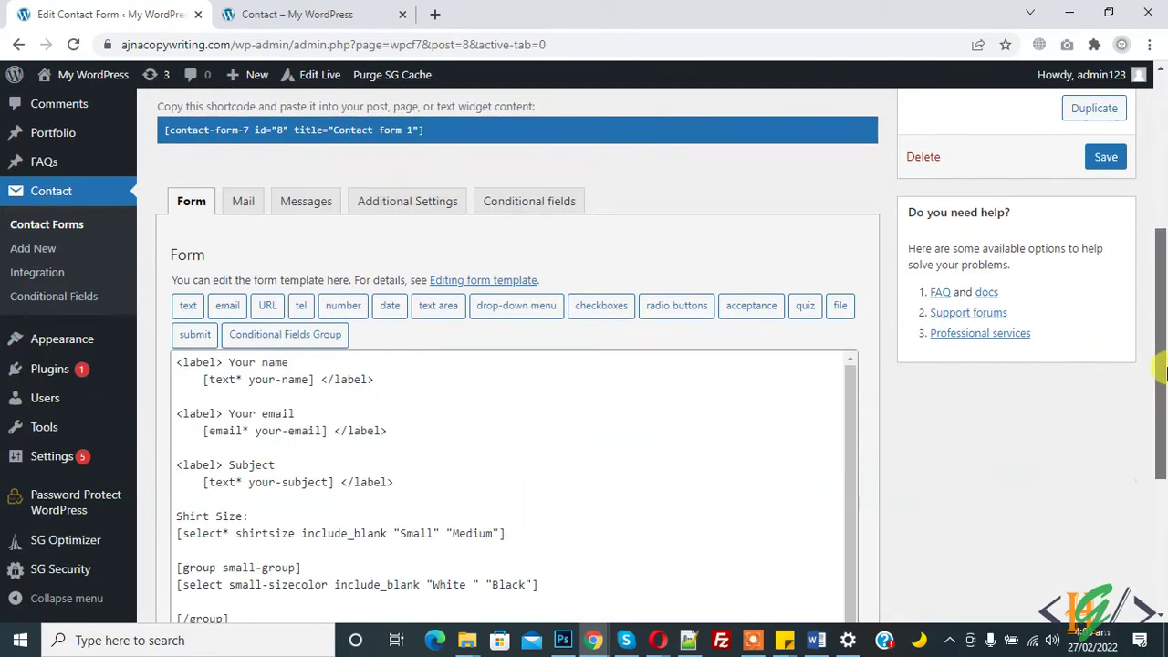
Delete the old Small and Medium rules and add a new rule showing small-group.
{"action": "left_click", "coordinate": [523, 204]}
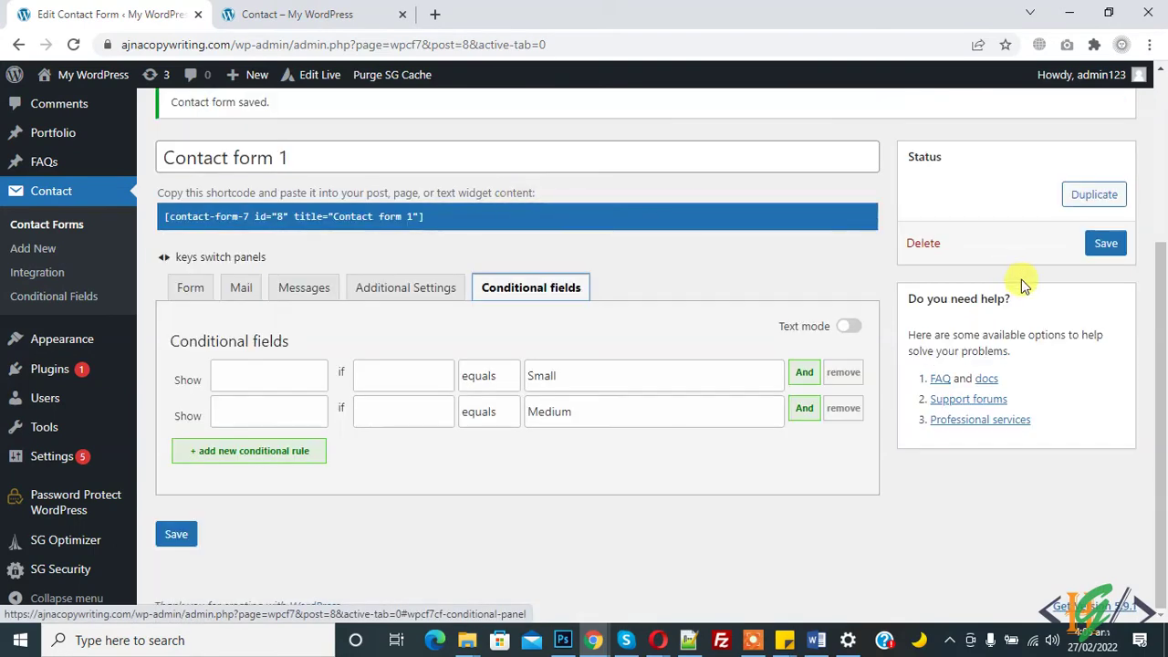
{"action": "left_click", "coordinate": [854, 372]}
{"action": "left_click", "coordinate": [849, 408]}
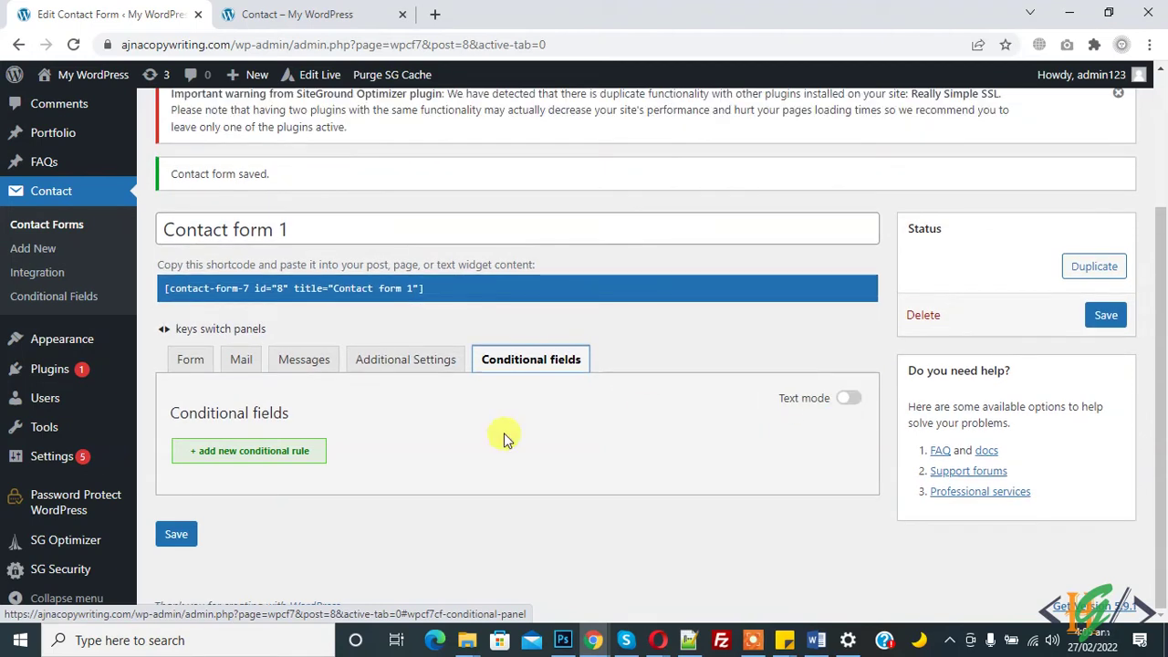
{"action": "left_click", "coordinate": [269, 463]}
{"action": "scroll", "coordinate": [1164, 361], "scroll_direction": "down", "scroll_amount": 1}
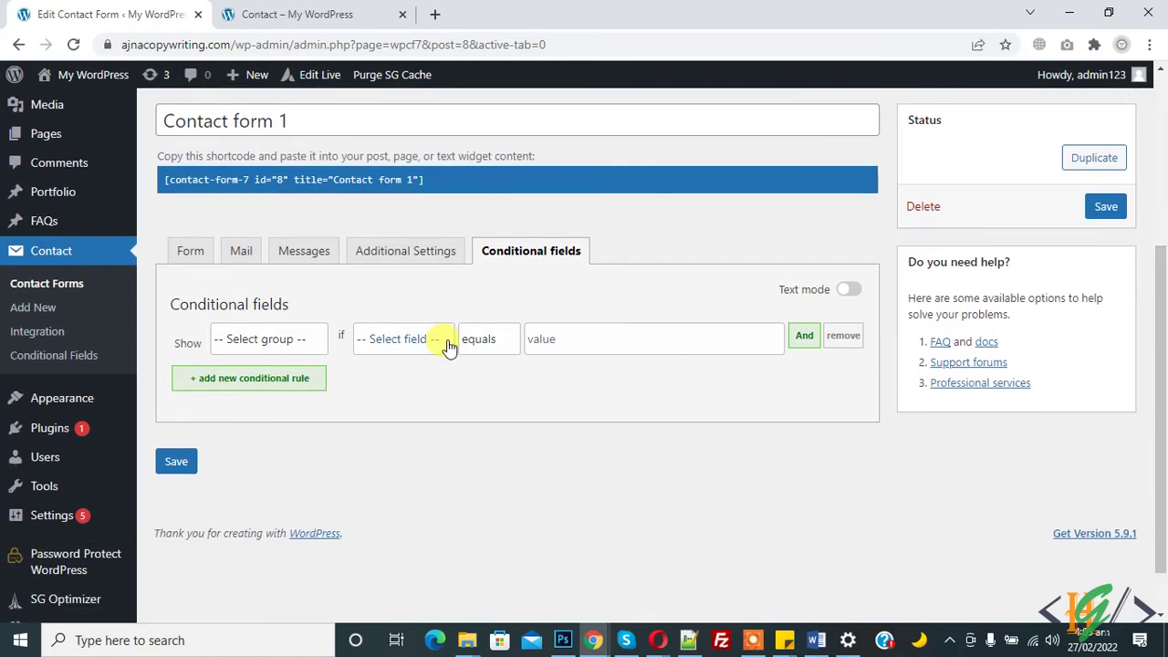
{"action": "left_click", "coordinate": [272, 349]}
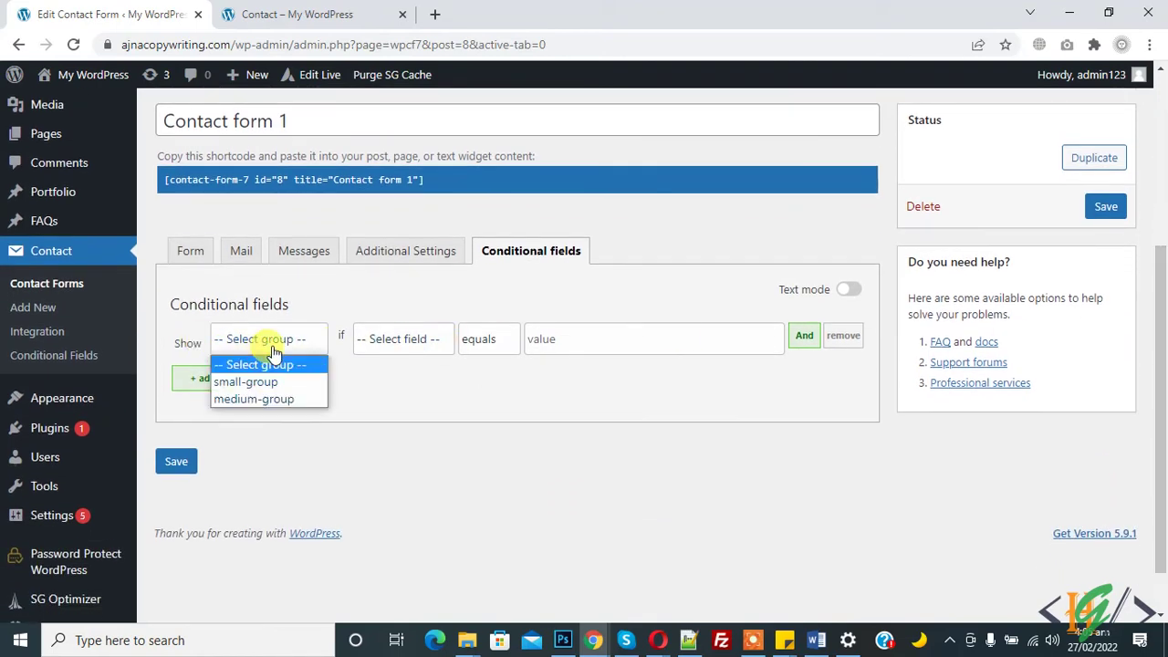
{"action": "left_click", "coordinate": [274, 382]}
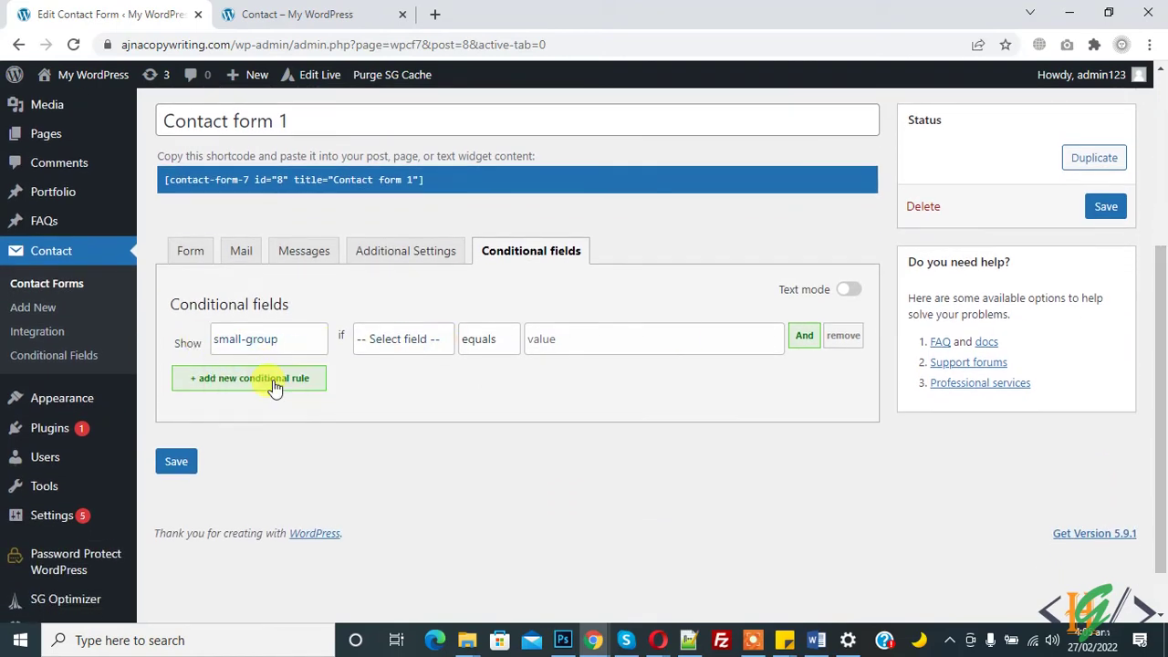
{"action": "left_click", "coordinate": [201, 258]}
{"action": "scroll", "coordinate": [639, 274], "scroll_direction": "down", "scroll_amount": 3}
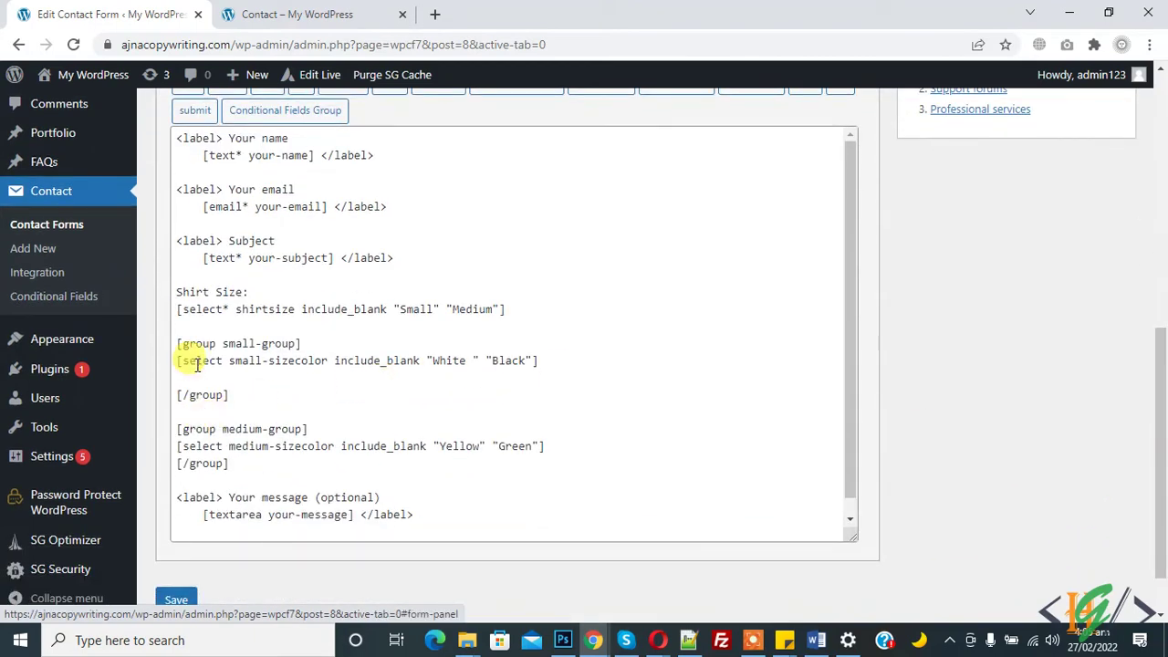
{"action": "left_click_drag", "start_coordinate": [221, 344], "coordinate": [296, 344]}
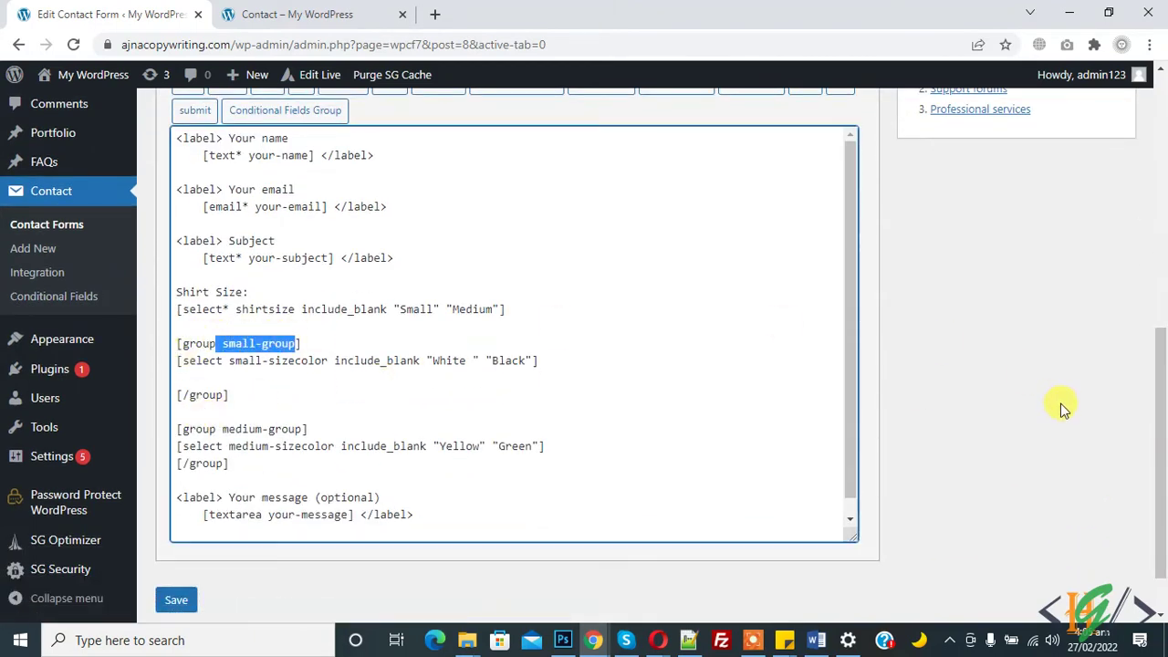
{"action": "scroll", "coordinate": [1061, 408], "scroll_direction": "up", "scroll_amount": 3}
{"action": "left_click", "coordinate": [529, 242]}
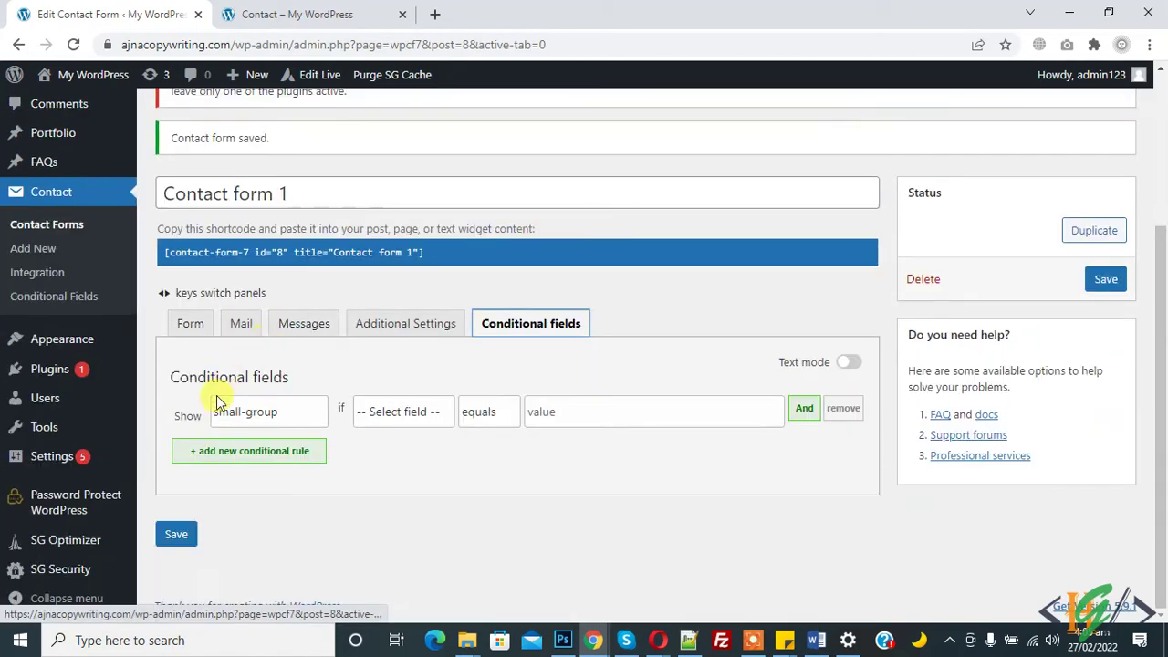
Make the small-group rule trigger when shirtsize equals Small.
{"action": "left_click", "coordinate": [418, 419]}
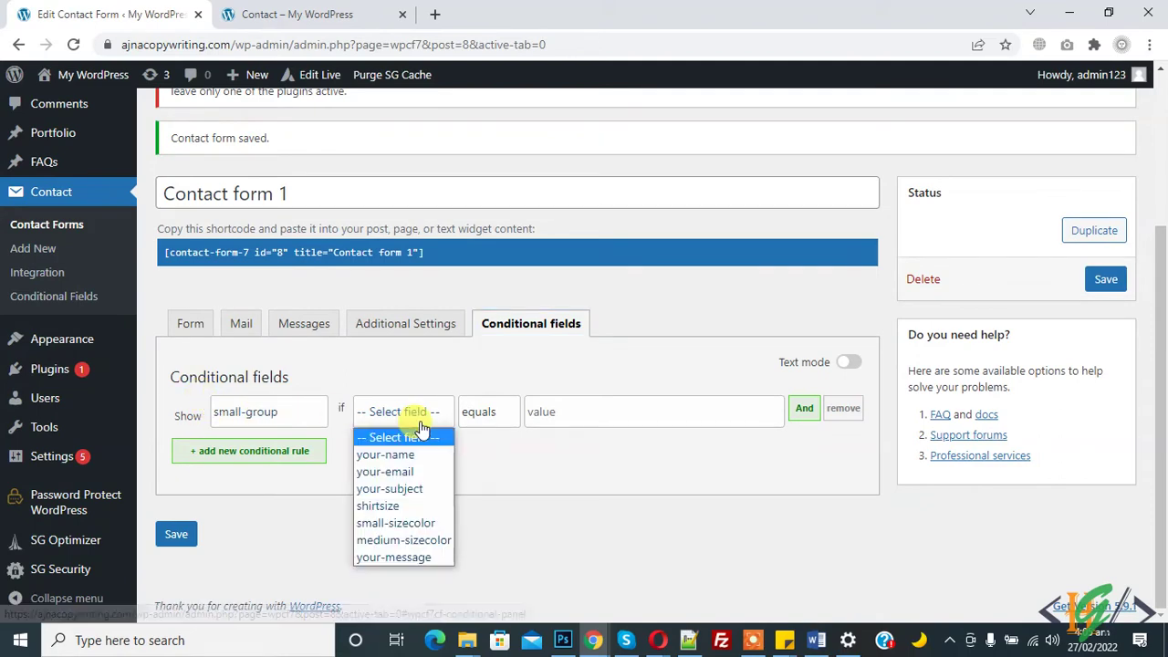
{"action": "left_click", "coordinate": [430, 505]}
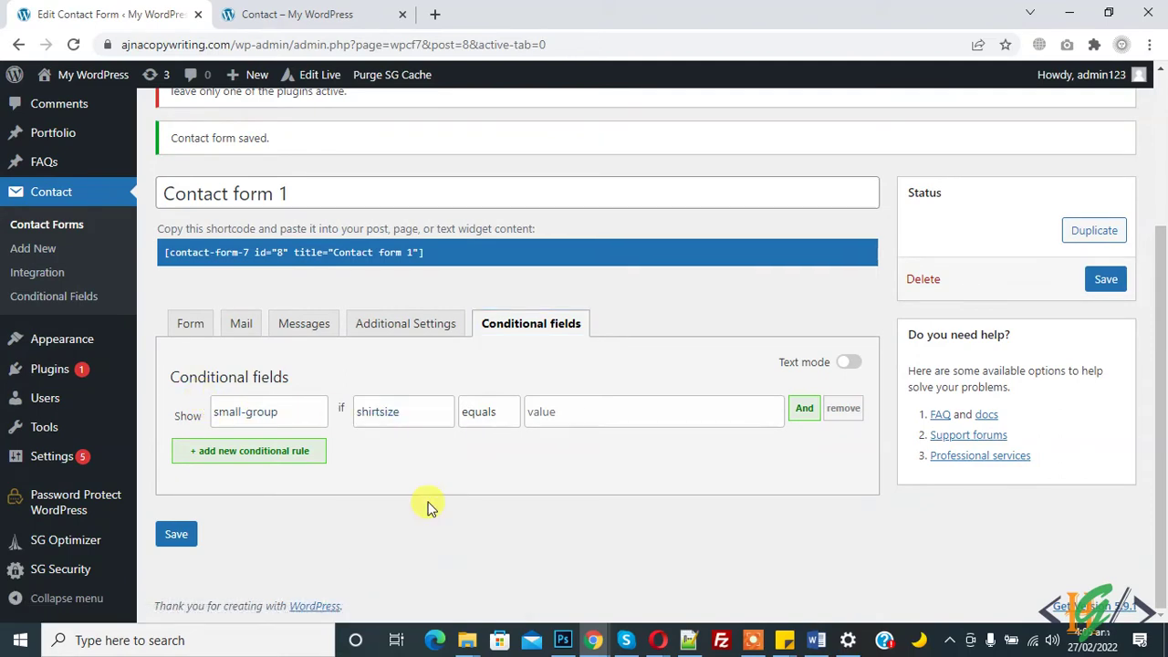
{"action": "left_click", "coordinate": [203, 323]}
{"action": "scroll", "coordinate": [873, 381], "scroll_direction": "down", "scroll_amount": 3}
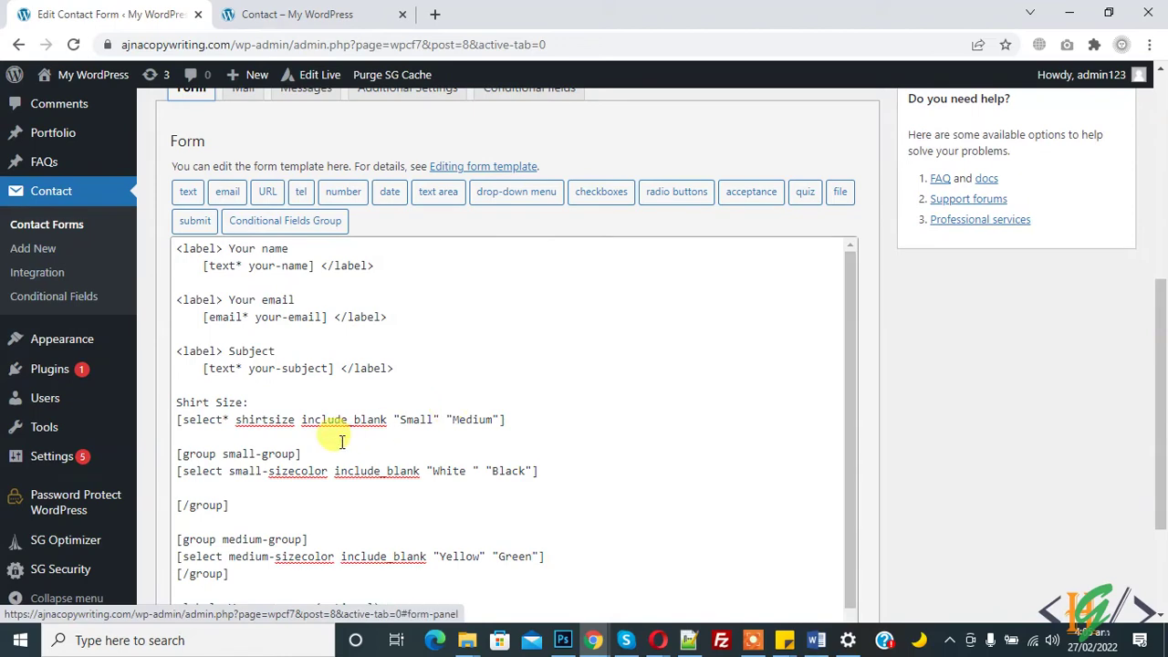
{"action": "left_click_drag", "start_coordinate": [237, 419], "coordinate": [295, 419]}
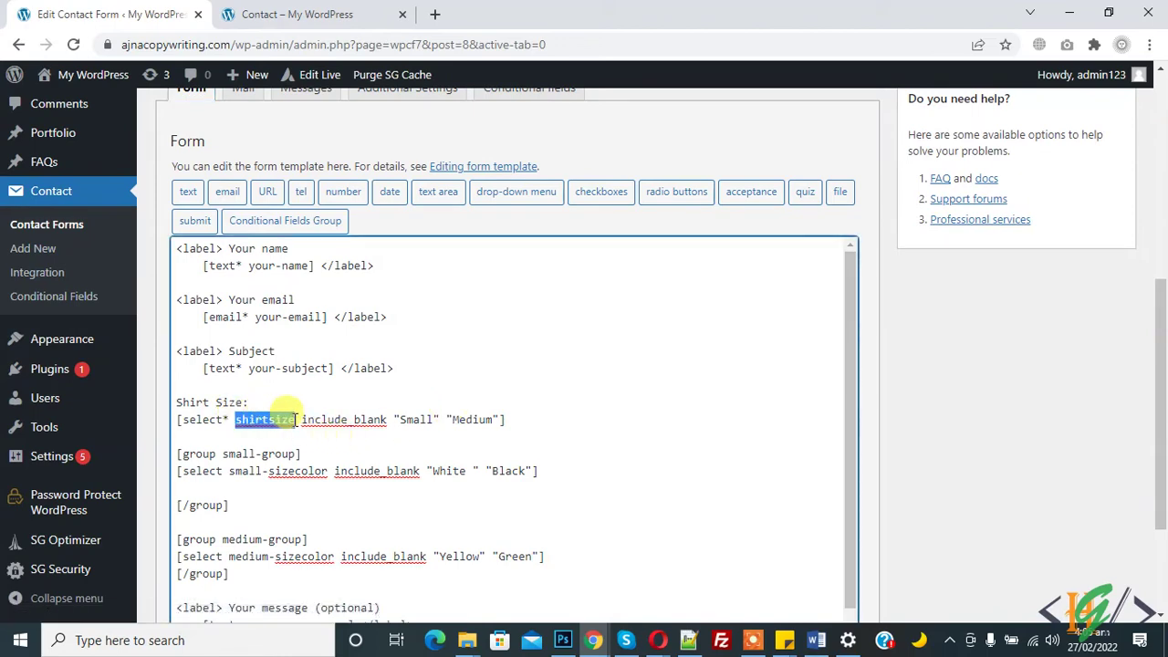
{"action": "scroll", "coordinate": [957, 313], "scroll_direction": "up", "scroll_amount": 2}
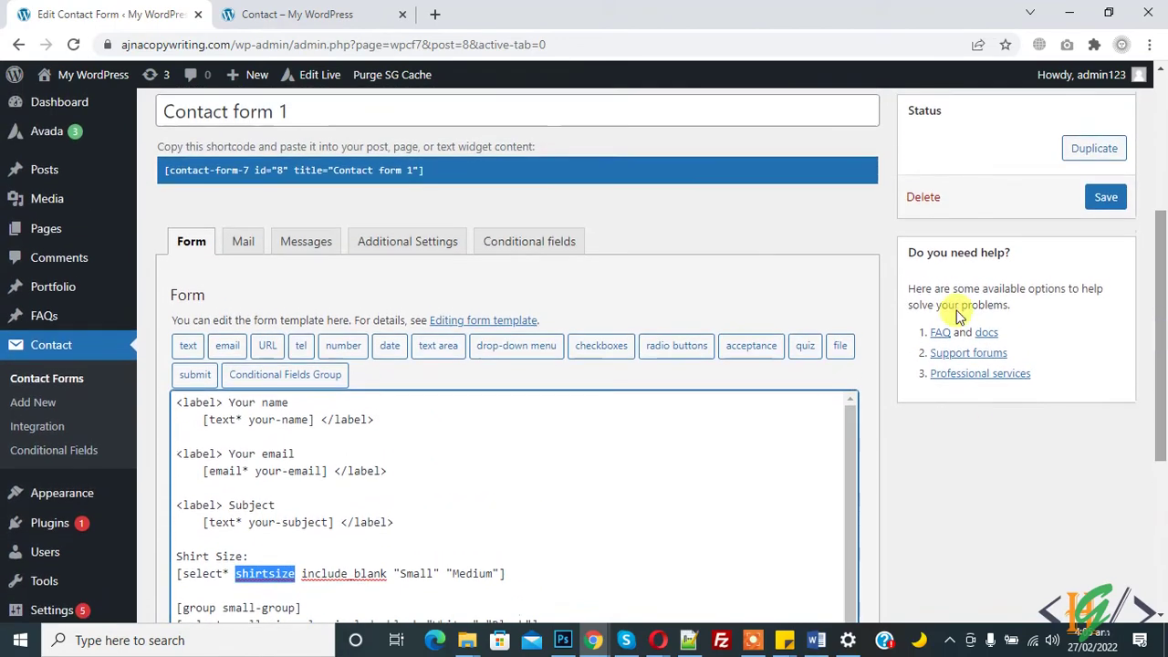
{"action": "left_click", "coordinate": [524, 254]}
{"action": "scroll", "coordinate": [1164, 442], "scroll_direction": "down", "scroll_amount": 1}
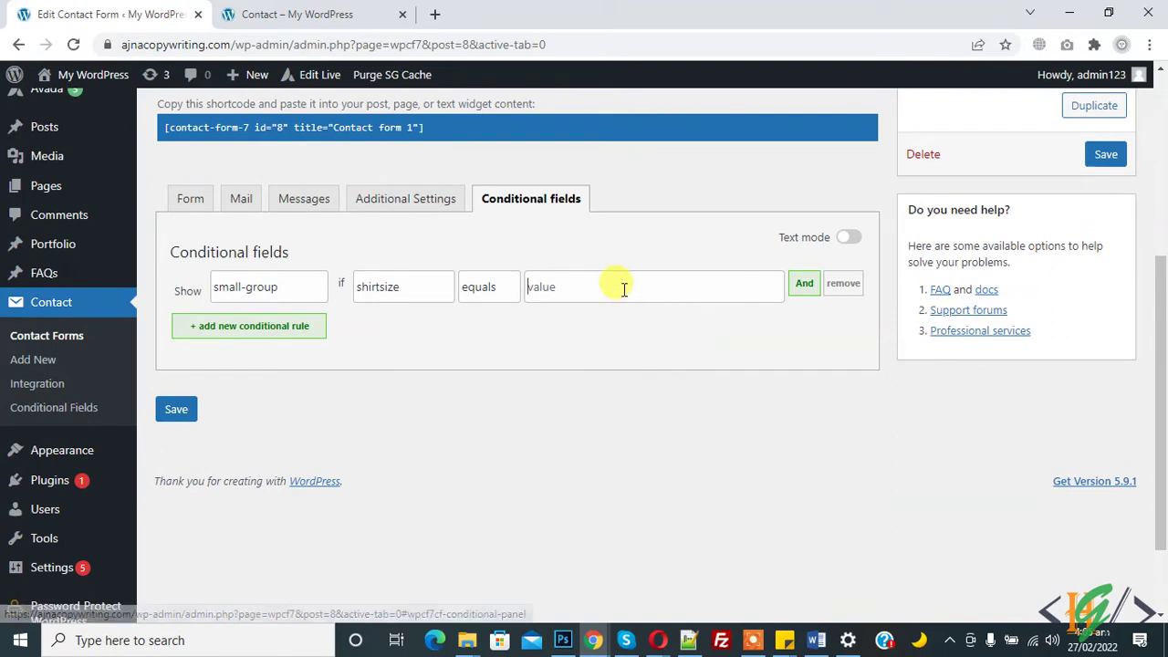
{"action": "left_click", "coordinate": [208, 200]}
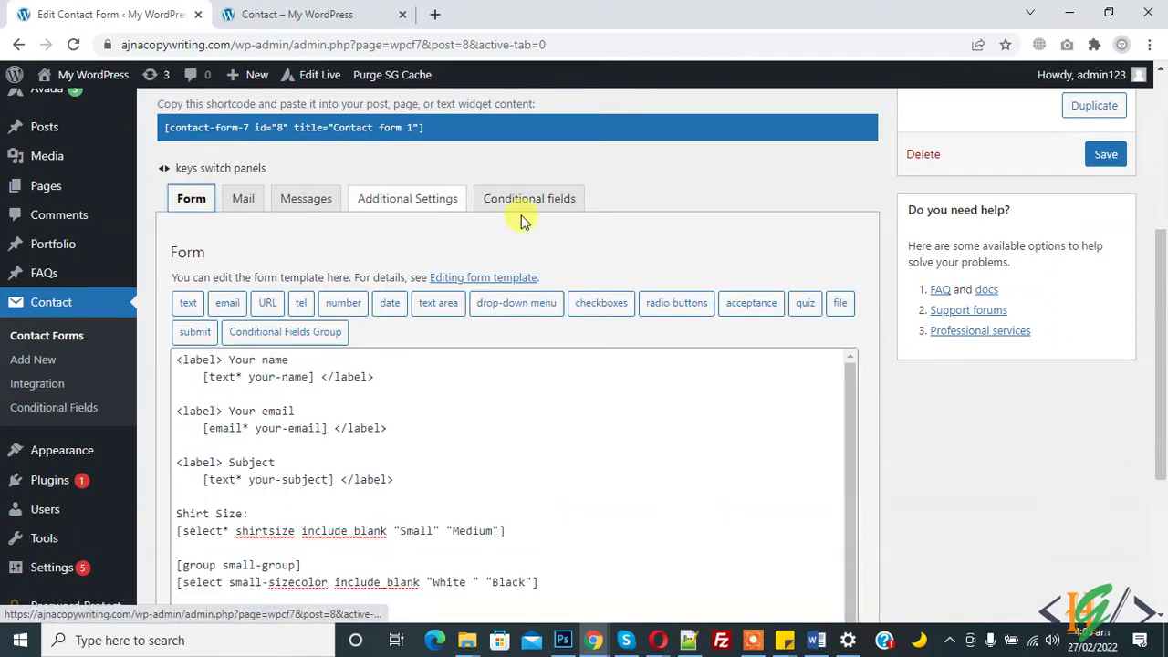
{"action": "double_click", "coordinate": [415, 530]}
{"action": "key", "text": "ctrl+c"}
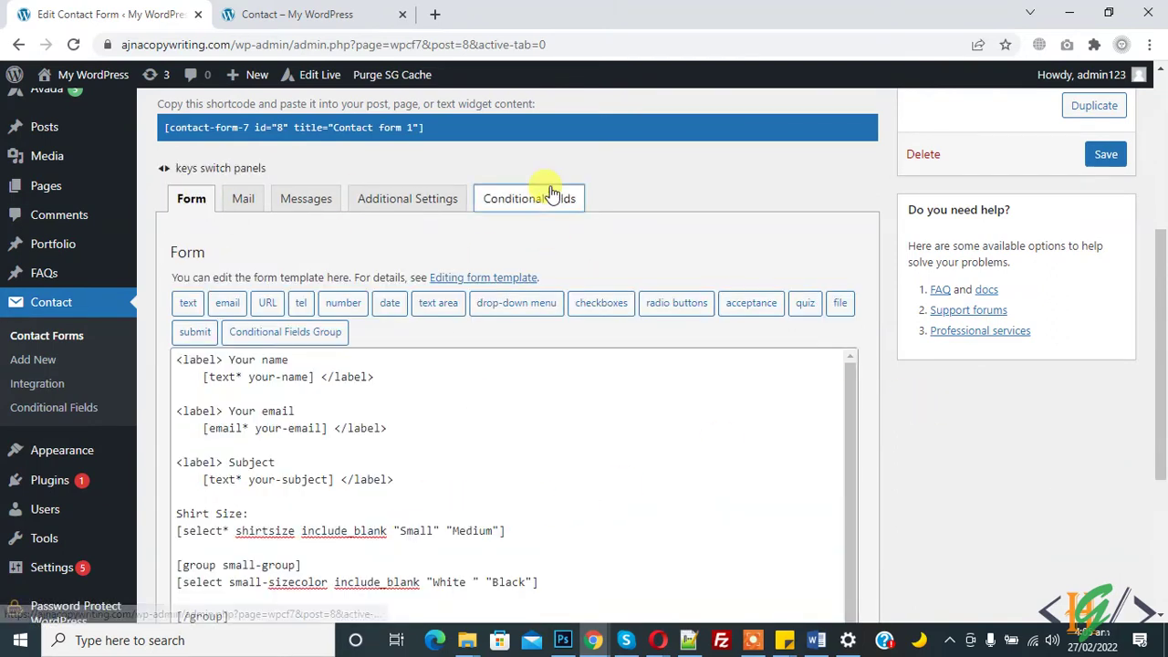
{"action": "left_click", "coordinate": [555, 197]}
{"action": "left_click", "coordinate": [555, 283]}
{"action": "key", "text": "ctrl+v"}
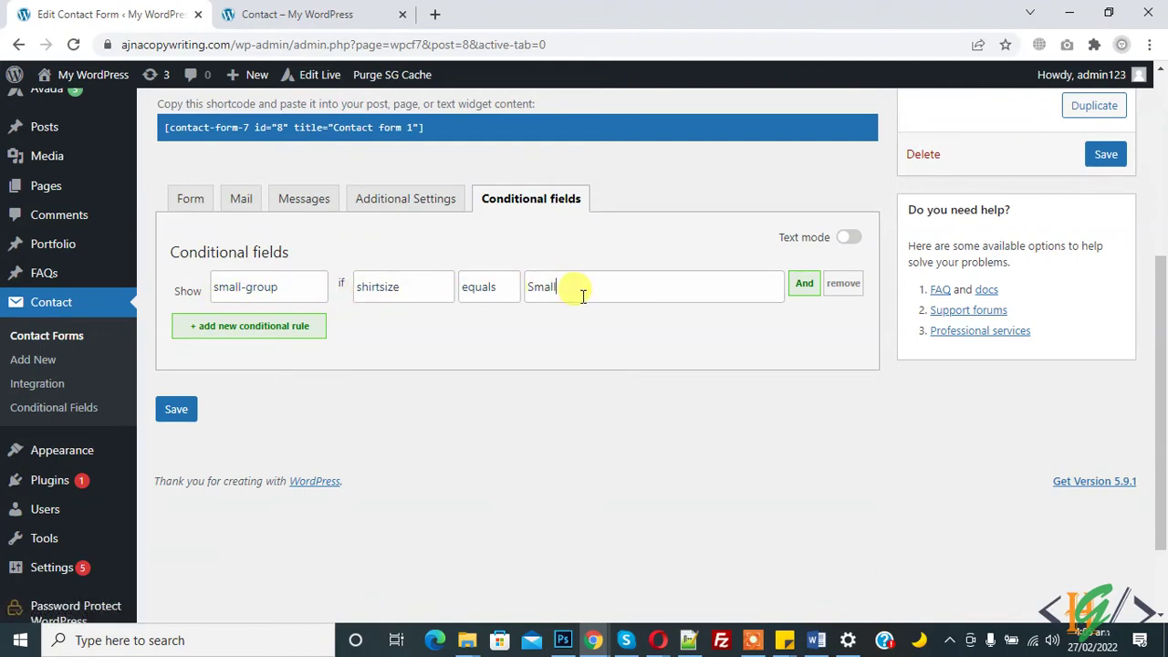
Add a rule showing medium-group when shirtsize equals Medium, and save the form.
{"action": "left_click", "coordinate": [258, 331]}
{"action": "left_click", "coordinate": [265, 323]}
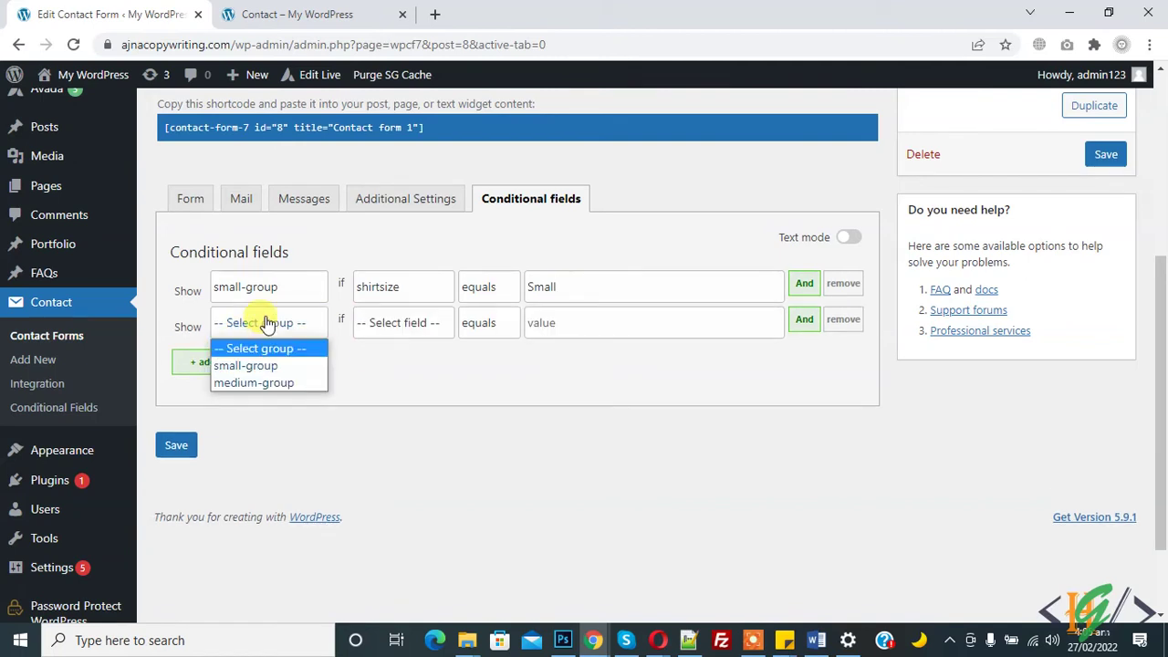
{"action": "left_click", "coordinate": [269, 382]}
{"action": "left_click", "coordinate": [423, 321]}
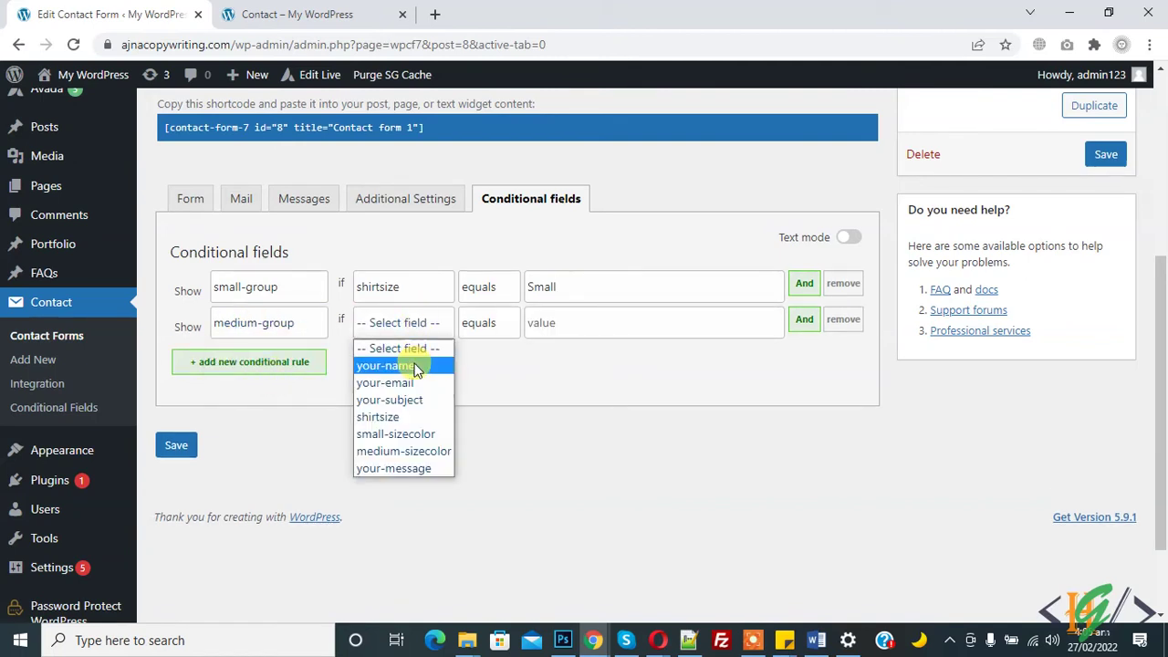
{"action": "left_click", "coordinate": [414, 416]}
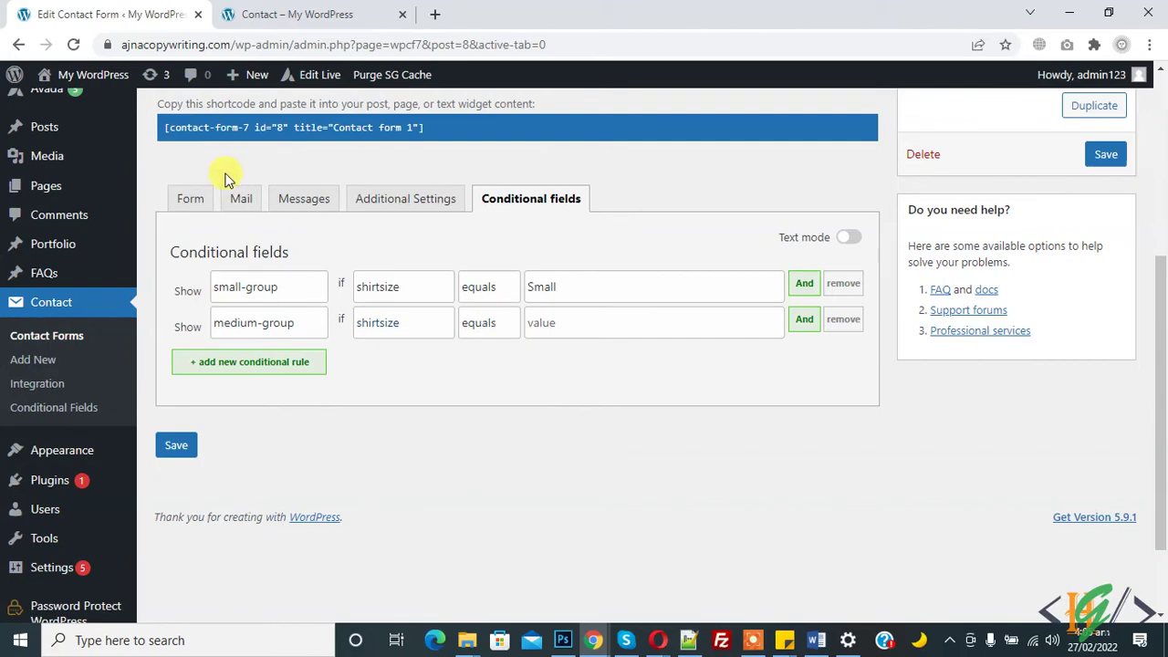
{"action": "left_click", "coordinate": [191, 201]}
{"action": "scroll", "coordinate": [517, 326], "scroll_direction": "down", "scroll_amount": 2}
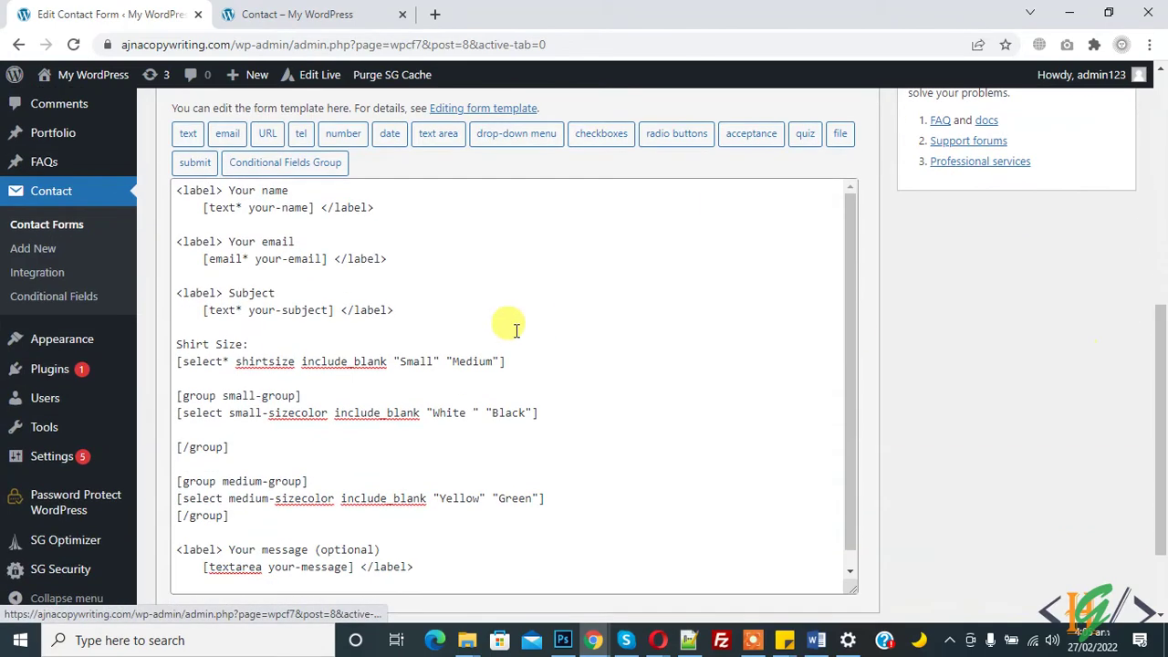
{"action": "double_click", "coordinate": [465, 361]}
{"action": "key", "text": "ctrl+c"}
{"action": "scroll", "coordinate": [756, 255], "scroll_direction": "up", "scroll_amount": 2}
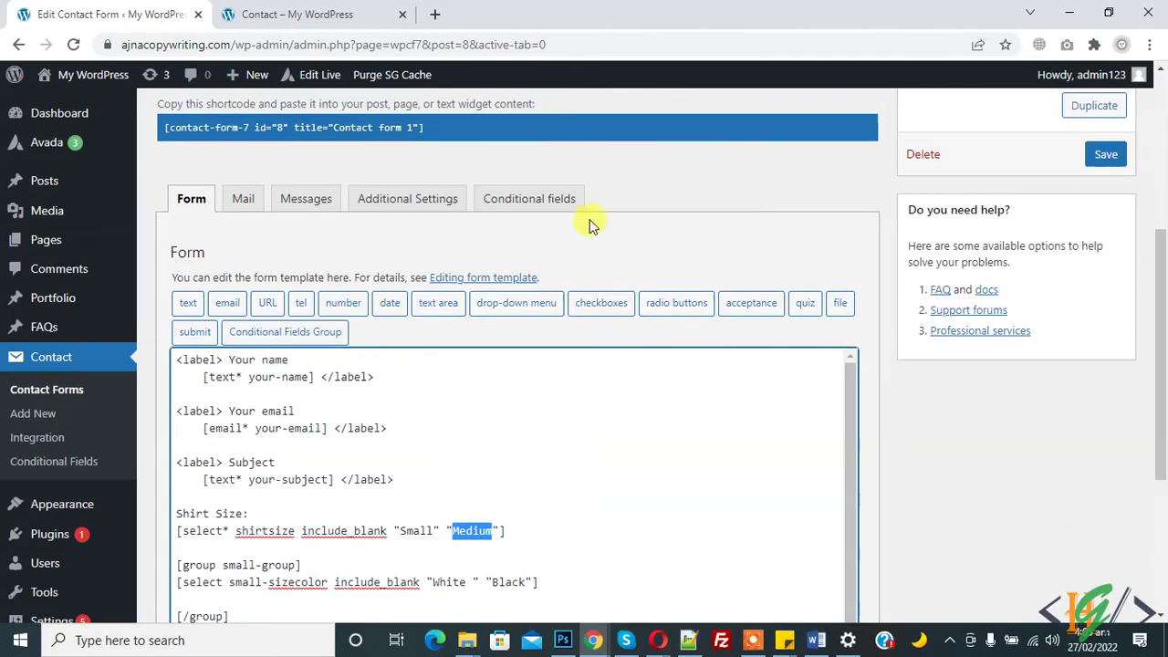
{"action": "left_click", "coordinate": [533, 201]}
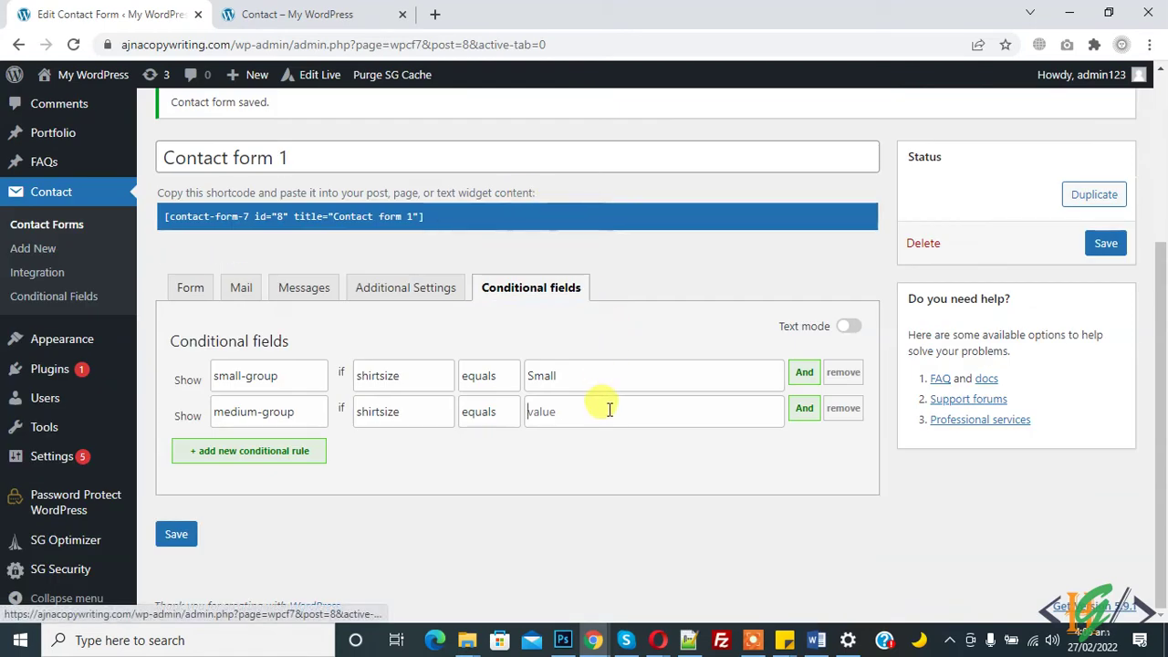
{"action": "left_click", "coordinate": [610, 410]}
{"action": "key", "text": "ctrl+v"}
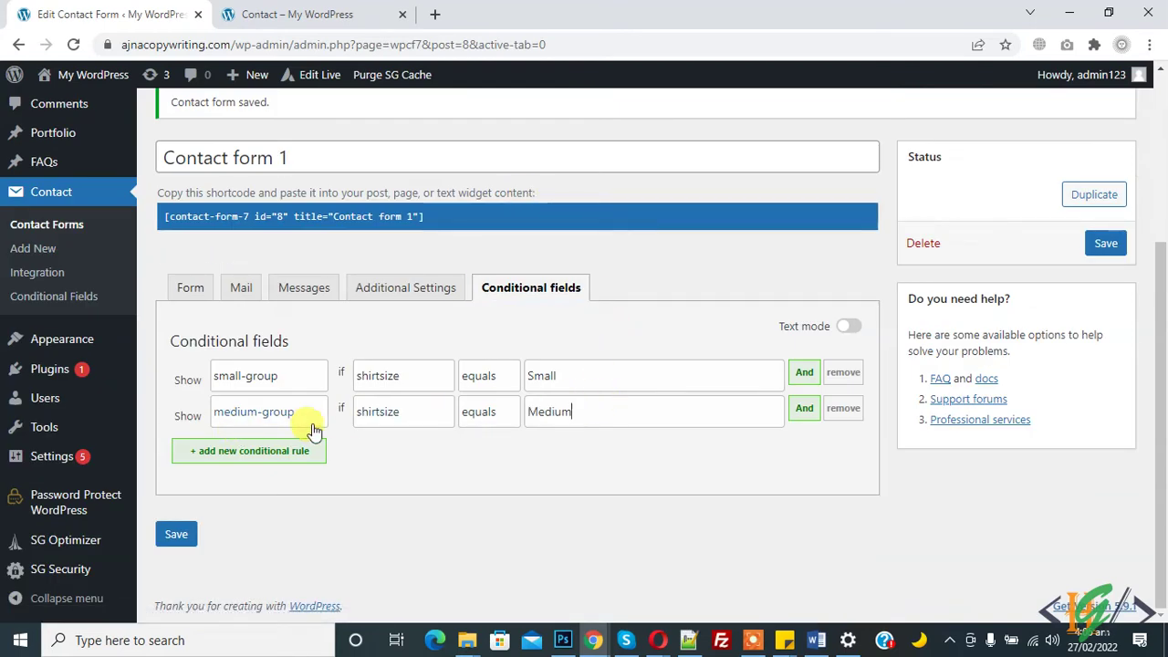
{"action": "left_click", "coordinate": [176, 535]}
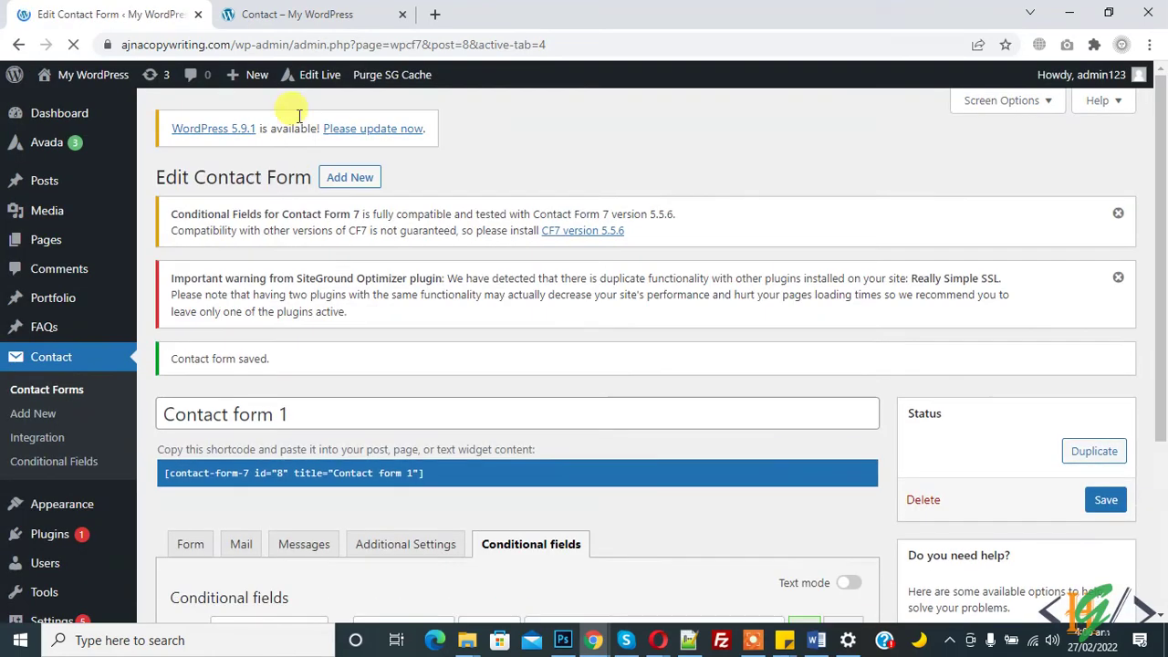
Reload the Contact page and pick Small to reveal the White/Black colour drop-down.
{"action": "left_click", "coordinate": [301, 11]}
{"action": "left_click", "coordinate": [295, 44]}
{"action": "key", "text": "Return"}
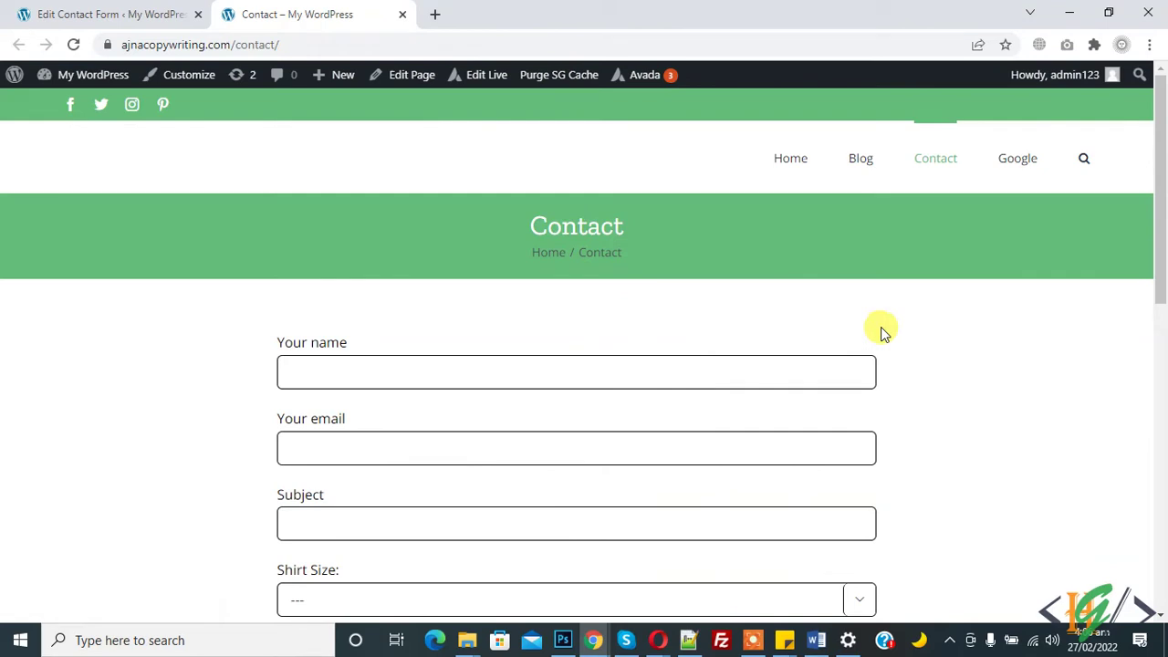
{"action": "left_click_drag", "start_coordinate": [1160, 256], "coordinate": [1160, 352]}
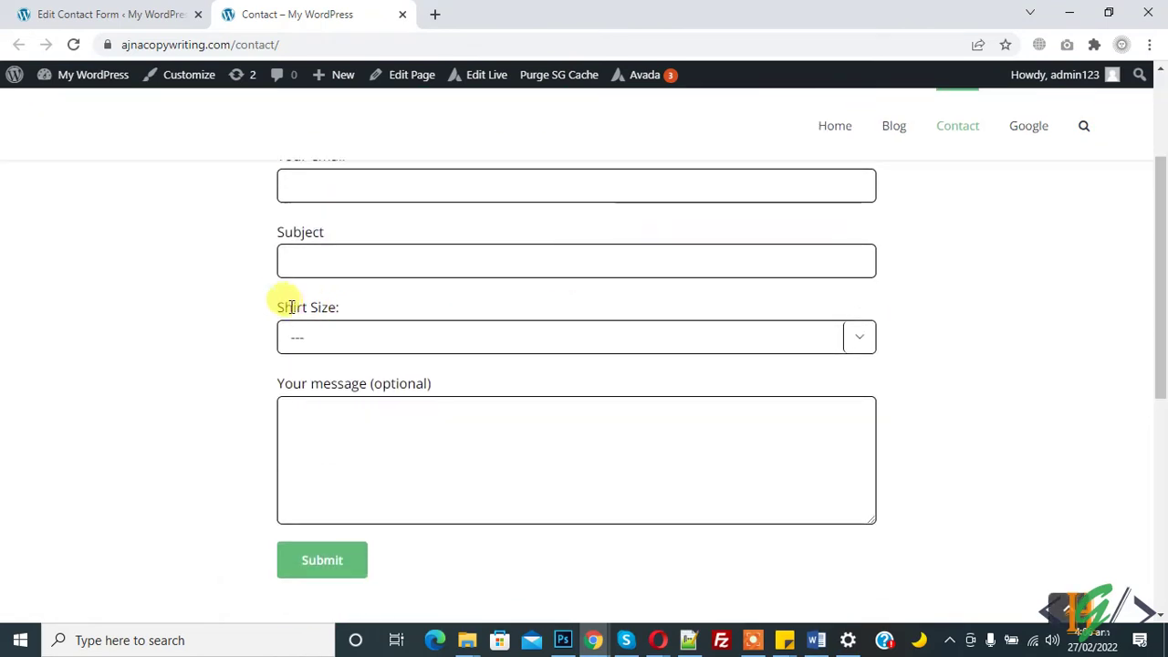
{"action": "left_click", "coordinate": [415, 342]}
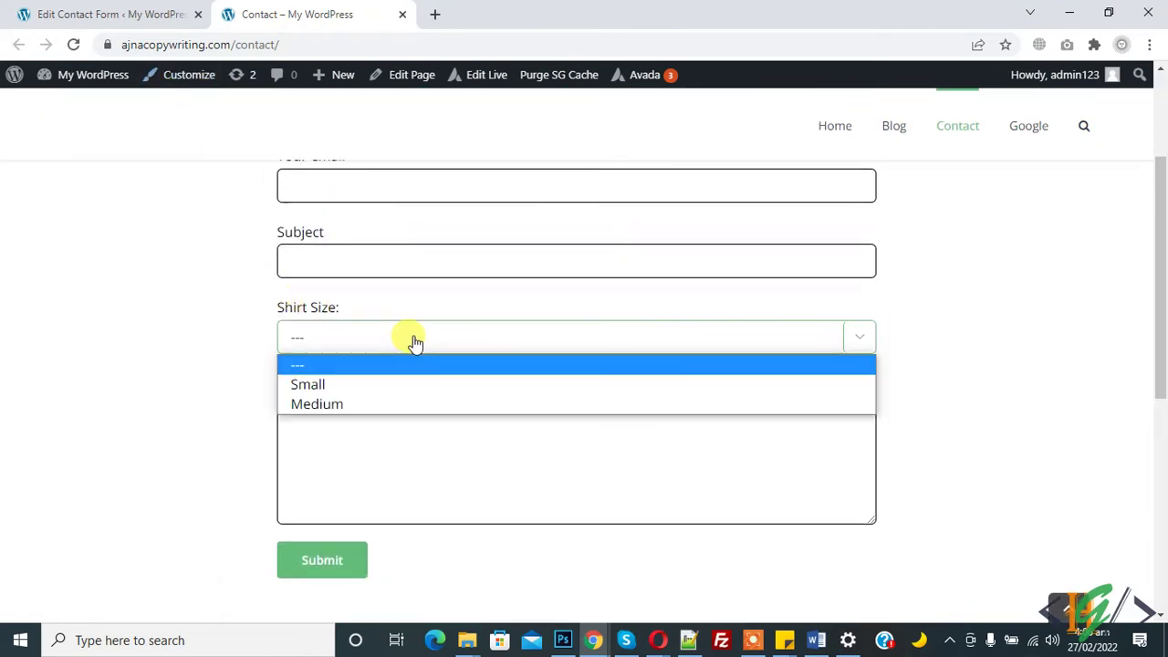
{"action": "left_click", "coordinate": [405, 386]}
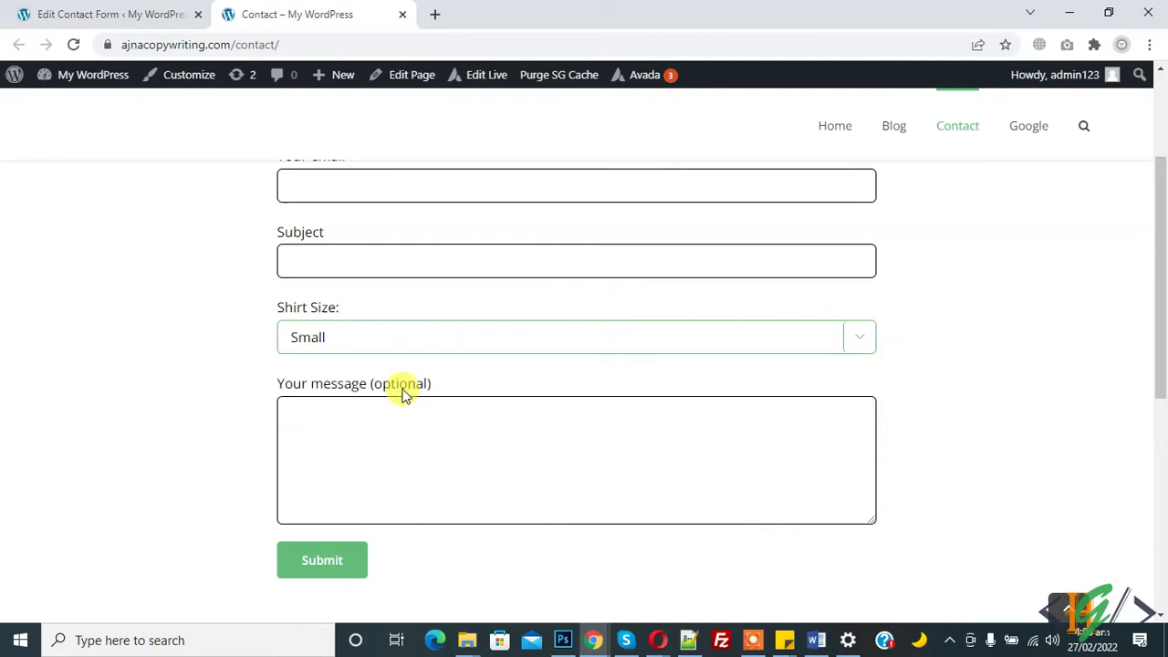
{"action": "left_click", "coordinate": [369, 399]}
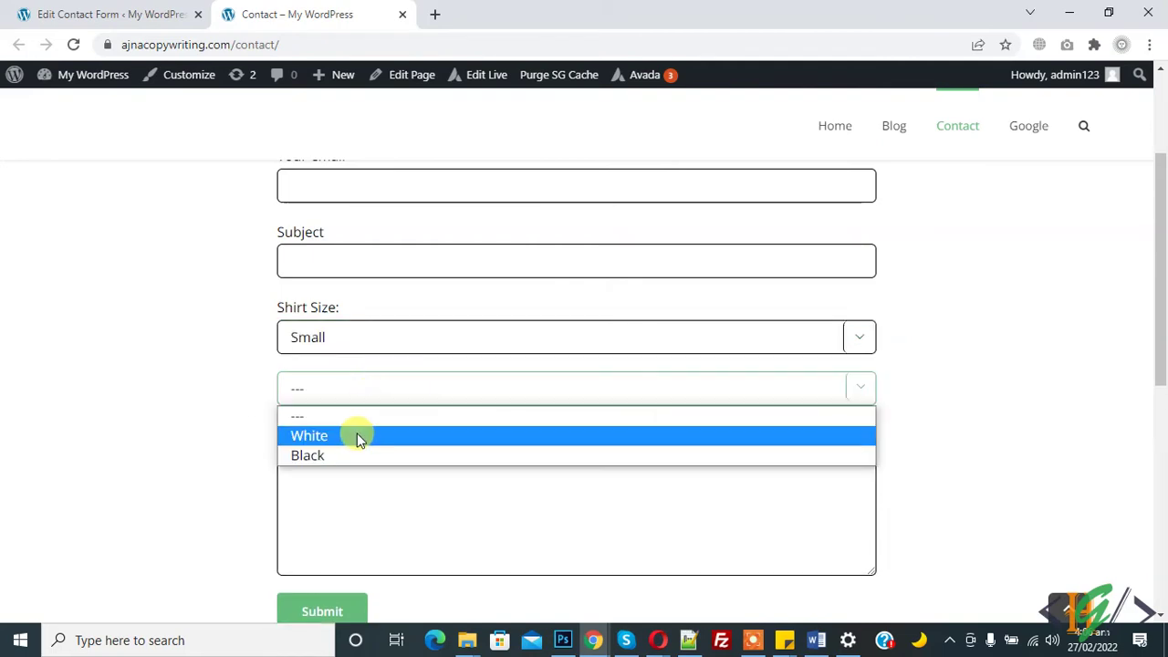
{"action": "left_click", "coordinate": [150, 291]}
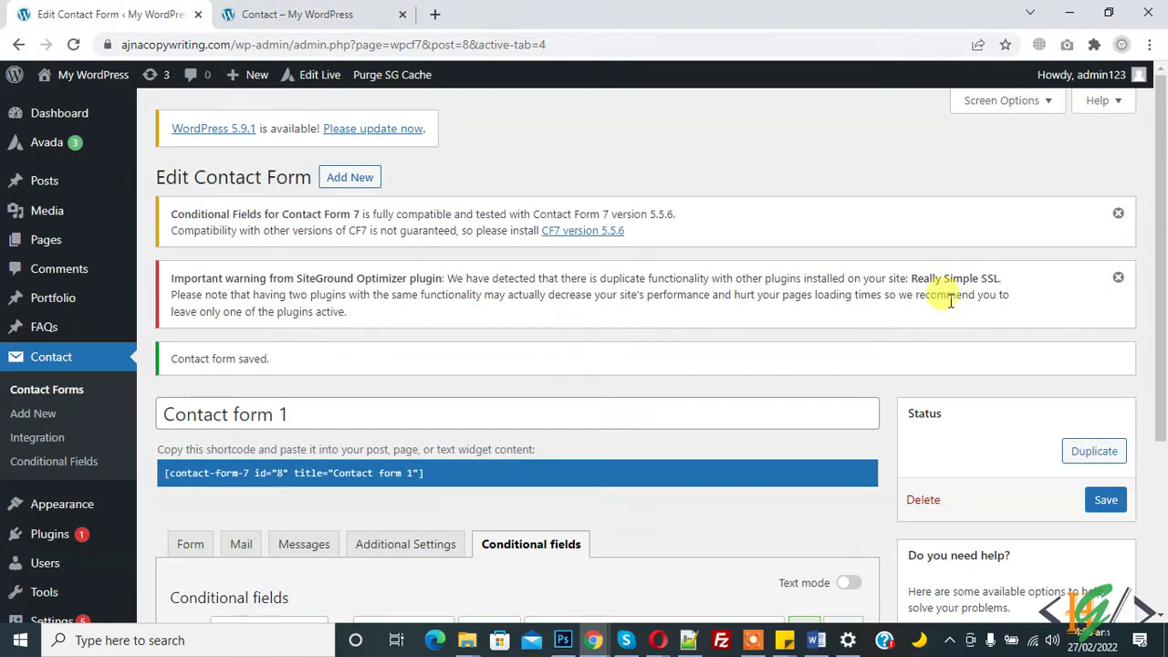
Add a 'Color:' line below [group small-group] and [group medium-group], then save.
{"action": "scroll", "coordinate": [717, 182], "scroll_direction": "down", "scroll_amount": 3}
{"action": "left_click", "coordinate": [187, 288]}
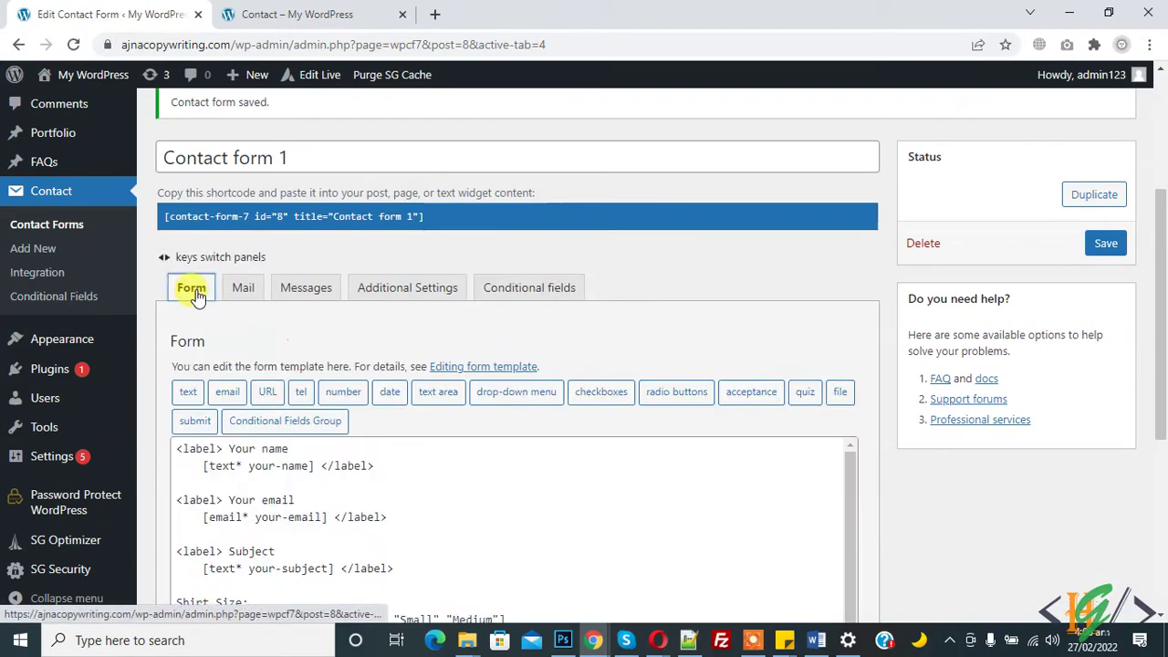
{"action": "scroll", "coordinate": [1164, 393], "scroll_direction": "down", "scroll_amount": 3}
{"action": "left_click", "coordinate": [334, 379]}
{"action": "key", "text": "Return"}
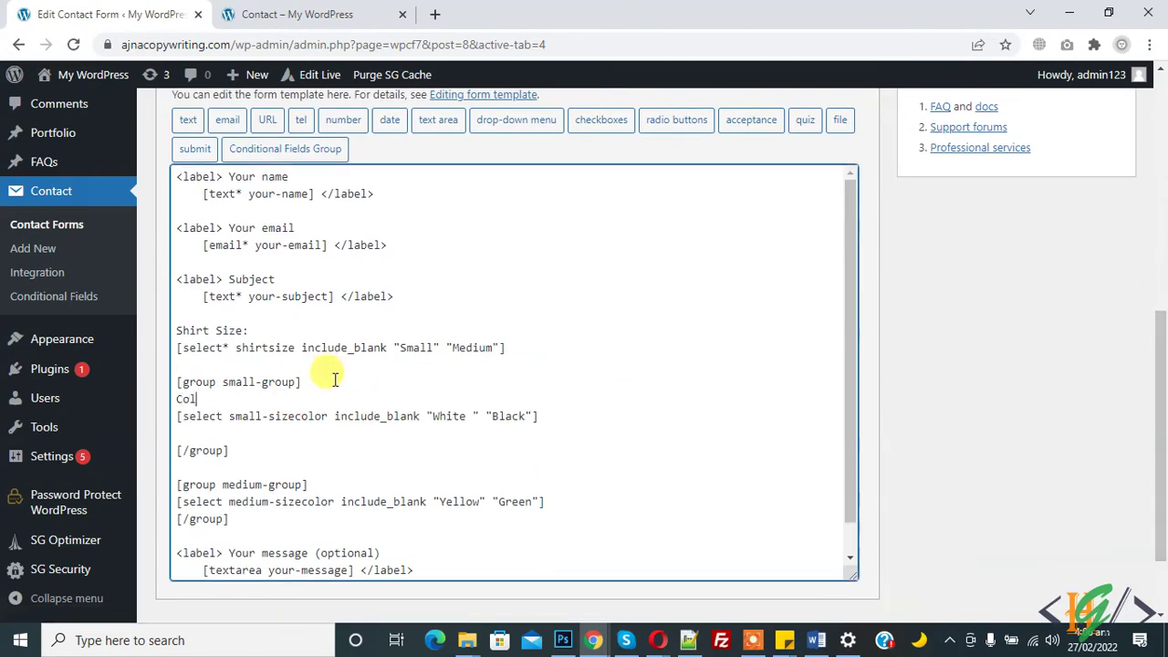
{"action": "type", "text": "Color:"}
{"action": "left_click", "coordinate": [315, 484]}
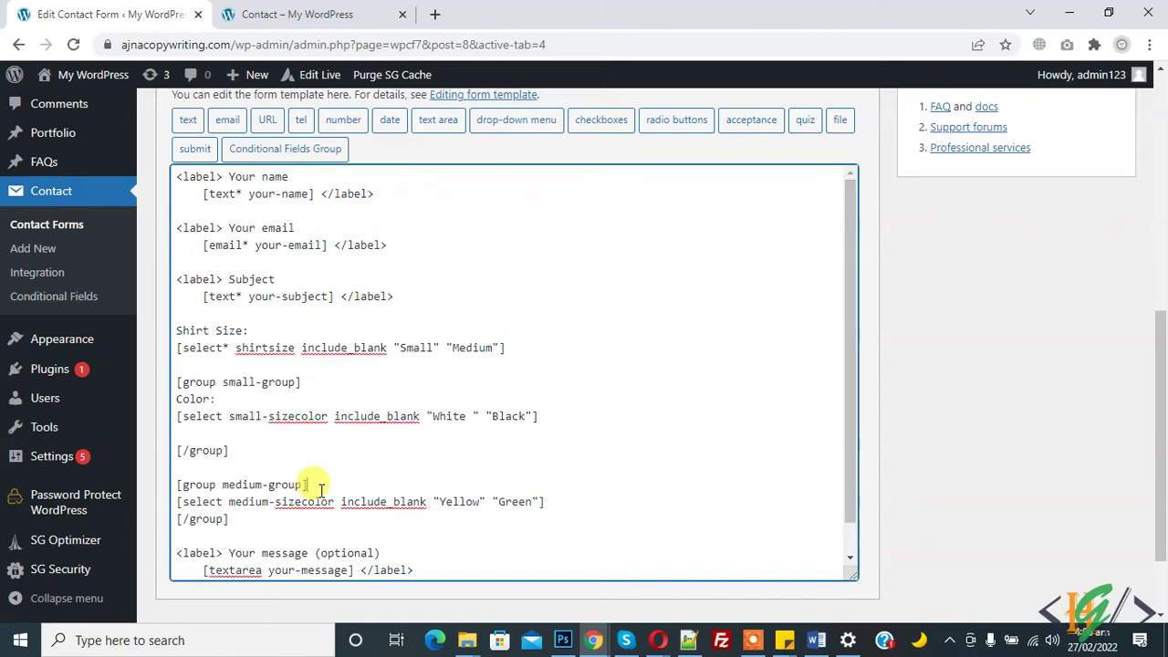
{"action": "key", "text": "Return"}
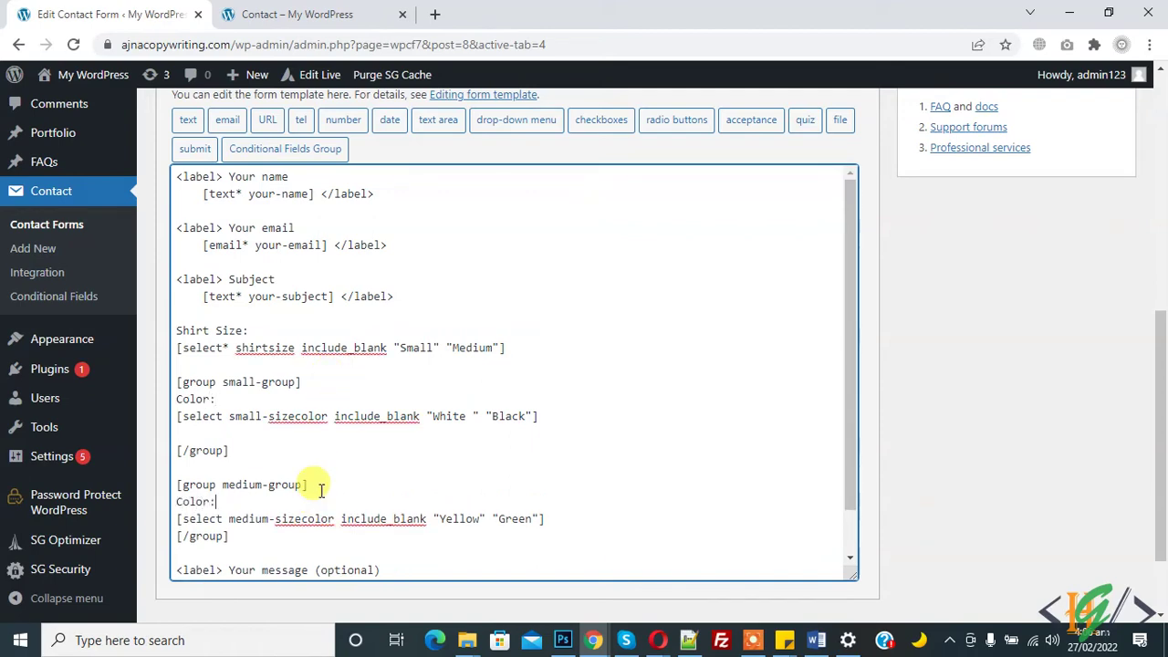
{"action": "scroll", "coordinate": [1046, 441], "scroll_direction": "up", "scroll_amount": 3}
{"action": "left_click", "coordinate": [1106, 236]}
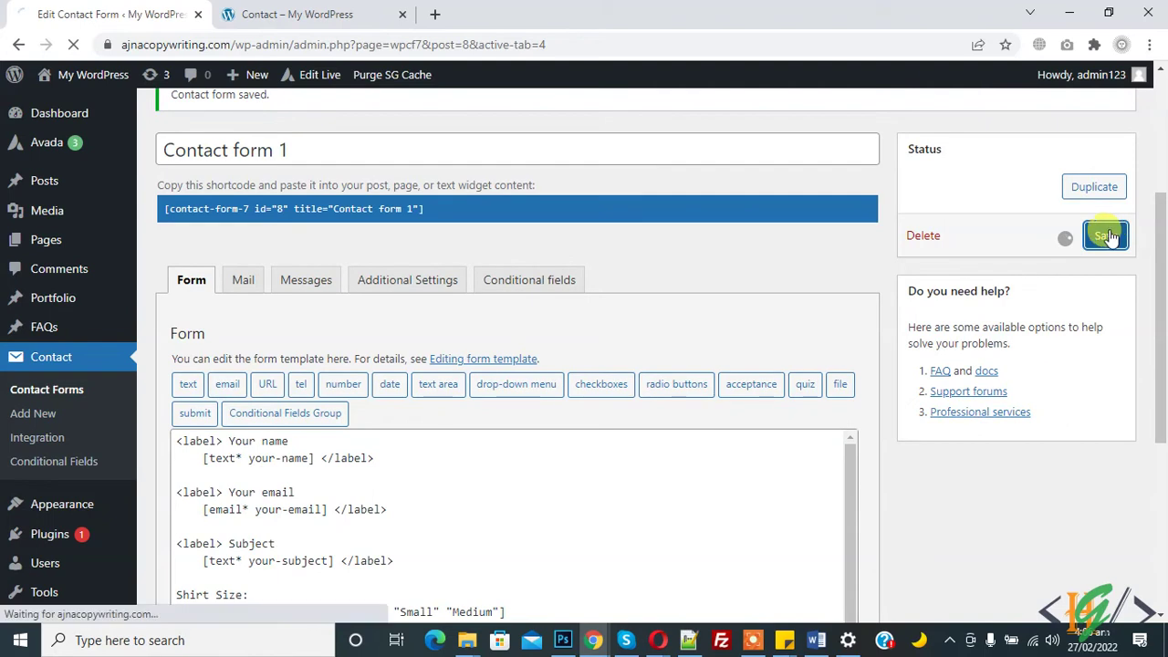
{"action": "left_click", "coordinate": [295, 9]}
On the reloaded Contact page, pick Small with Black, then Medium with Green.
{"action": "left_click", "coordinate": [281, 42]}
{"action": "key", "text": "Return"}
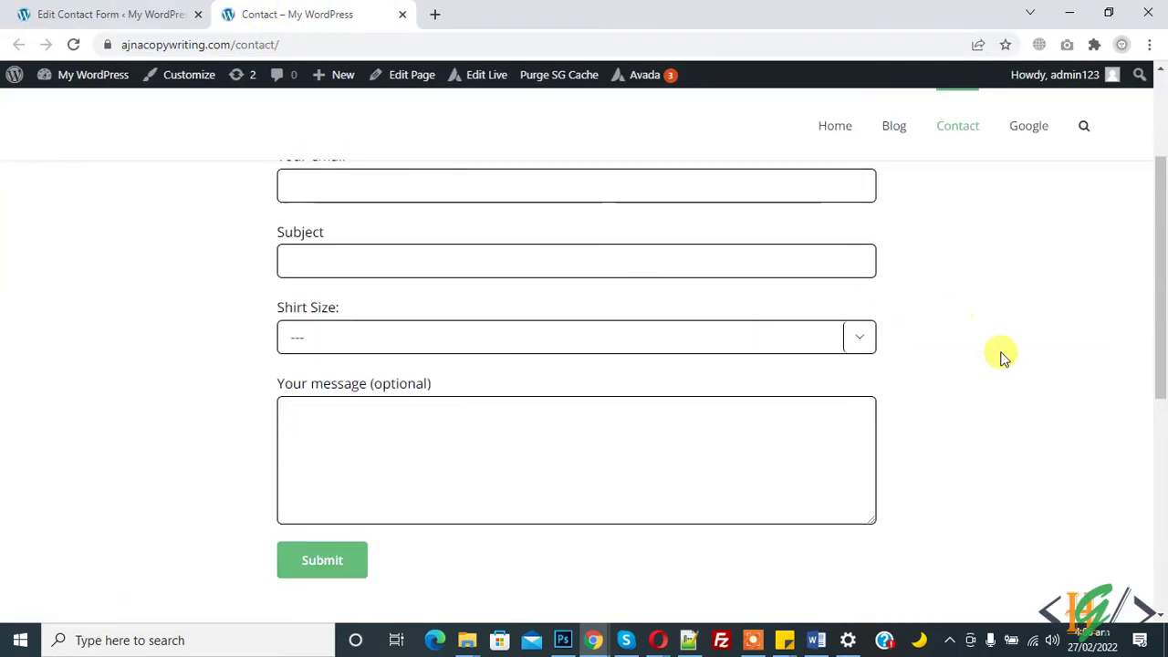
{"action": "left_click", "coordinate": [595, 341]}
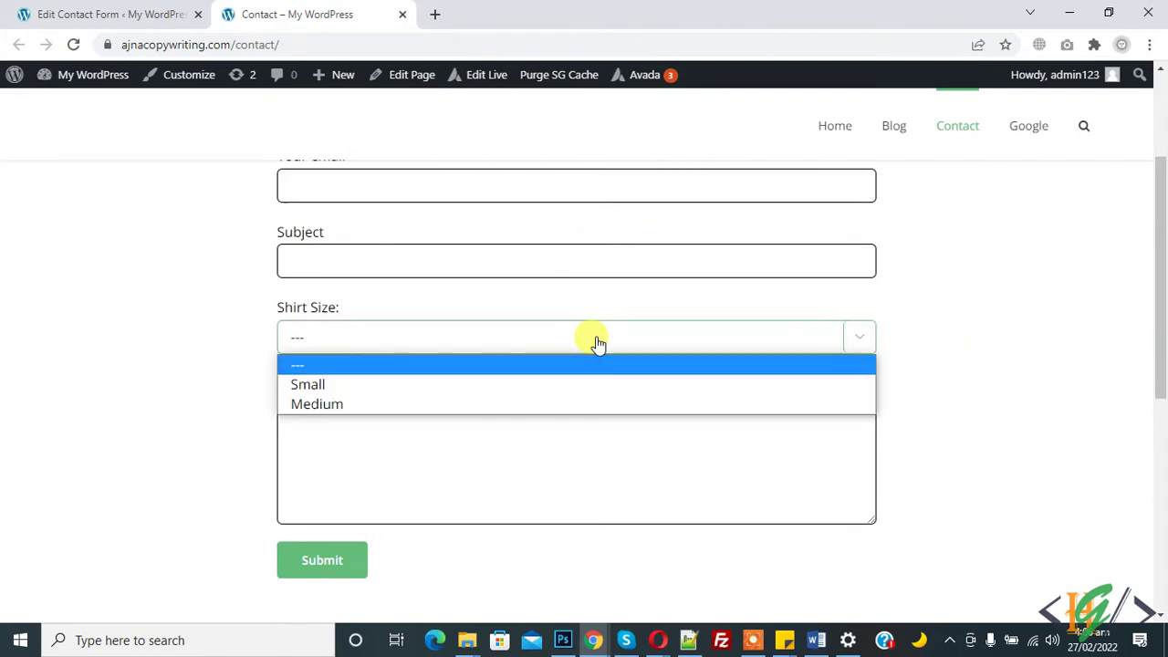
{"action": "left_click", "coordinate": [459, 386]}
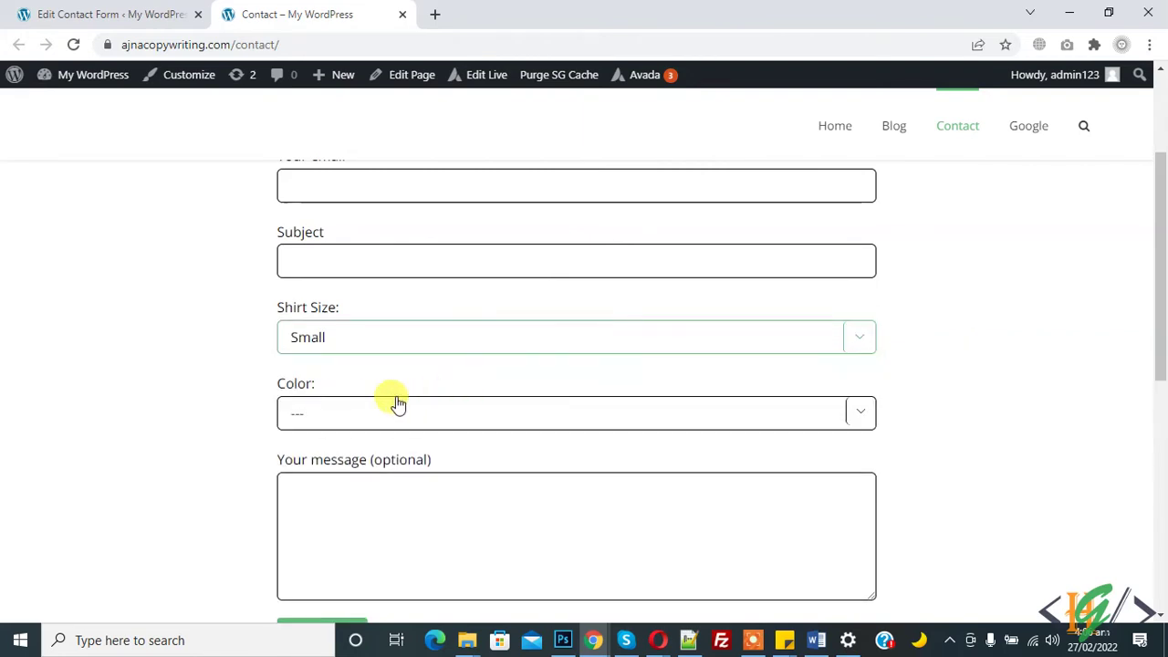
{"action": "left_click", "coordinate": [348, 412]}
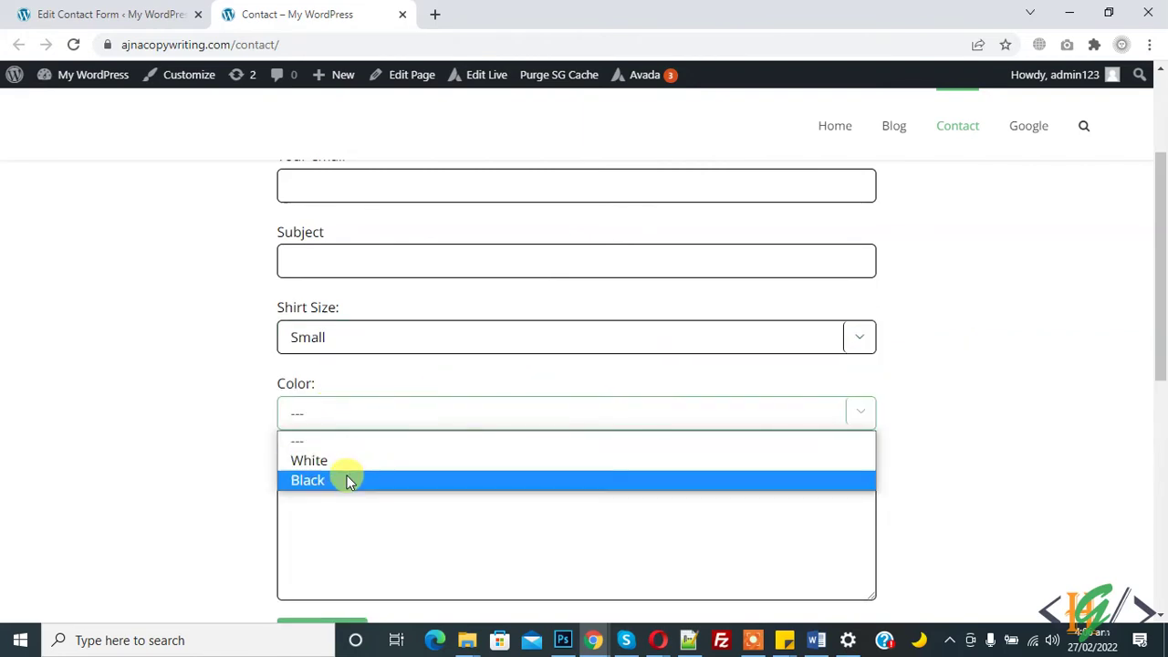
{"action": "left_click", "coordinate": [347, 479]}
{"action": "left_click", "coordinate": [347, 345]}
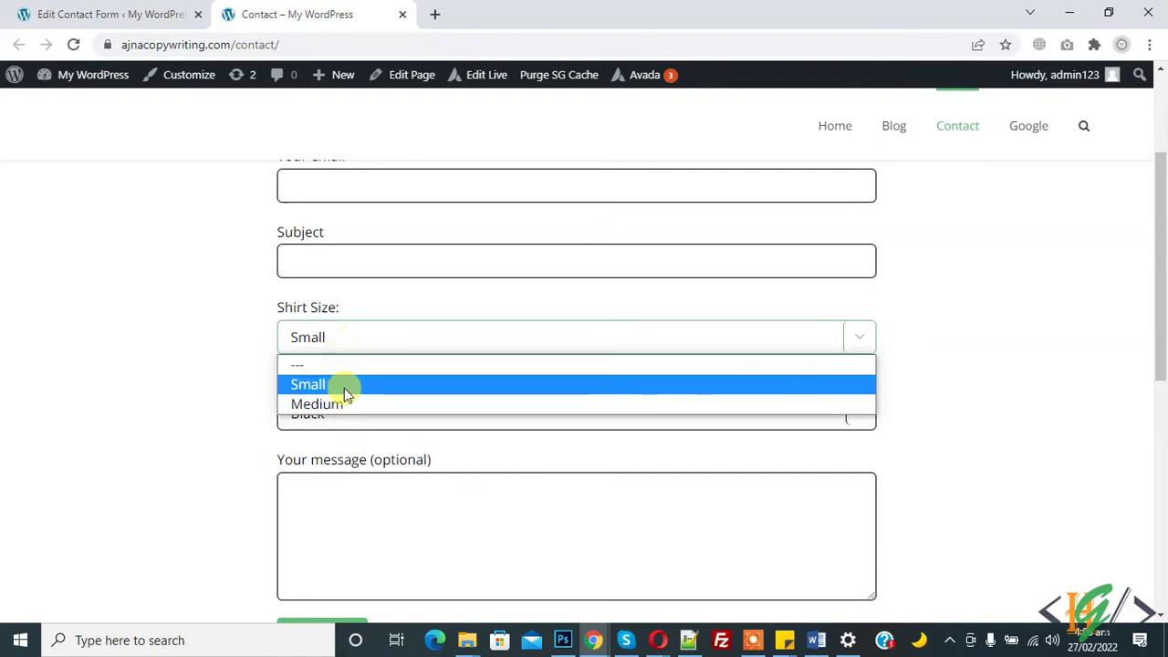
{"action": "left_click", "coordinate": [344, 404]}
{"action": "left_click", "coordinate": [326, 416]}
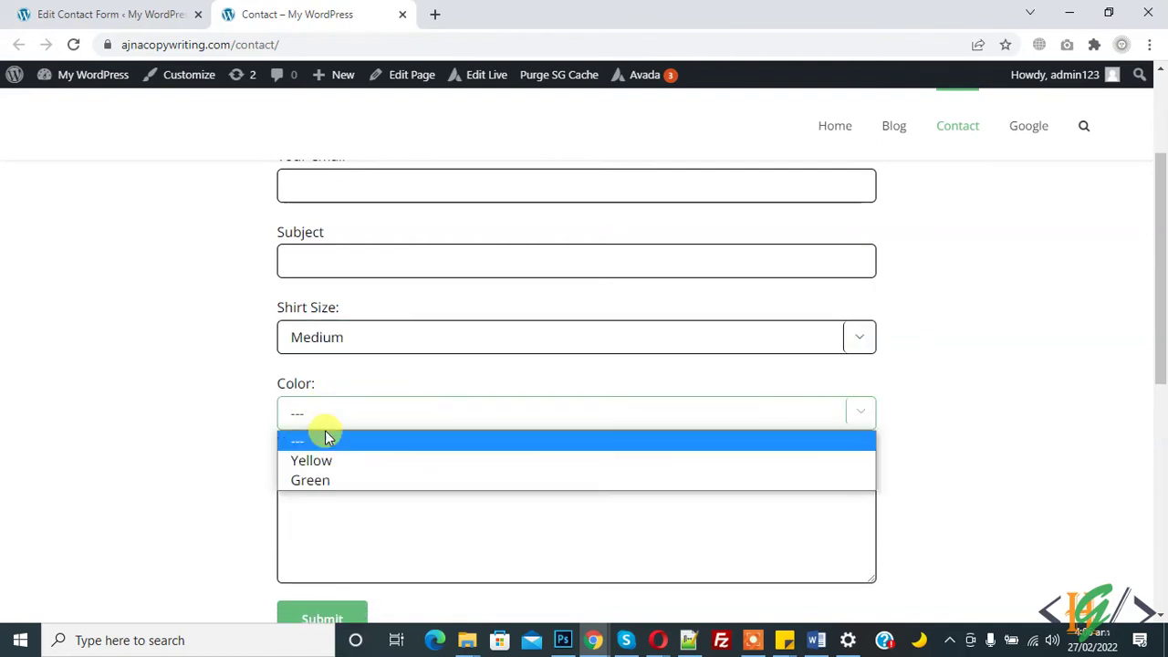
{"action": "left_click", "coordinate": [319, 479]}
{"action": "scroll", "coordinate": [1160, 265], "scroll_direction": "up", "scroll_amount": 2}
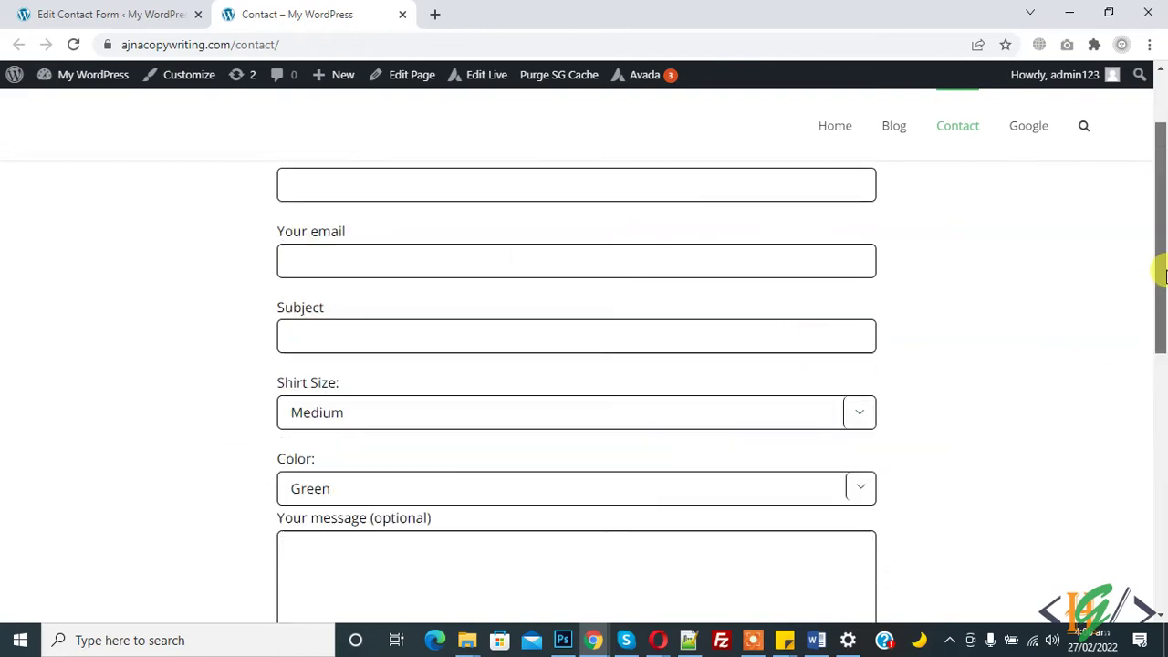
{"action": "left_click", "coordinate": [81, 7]}
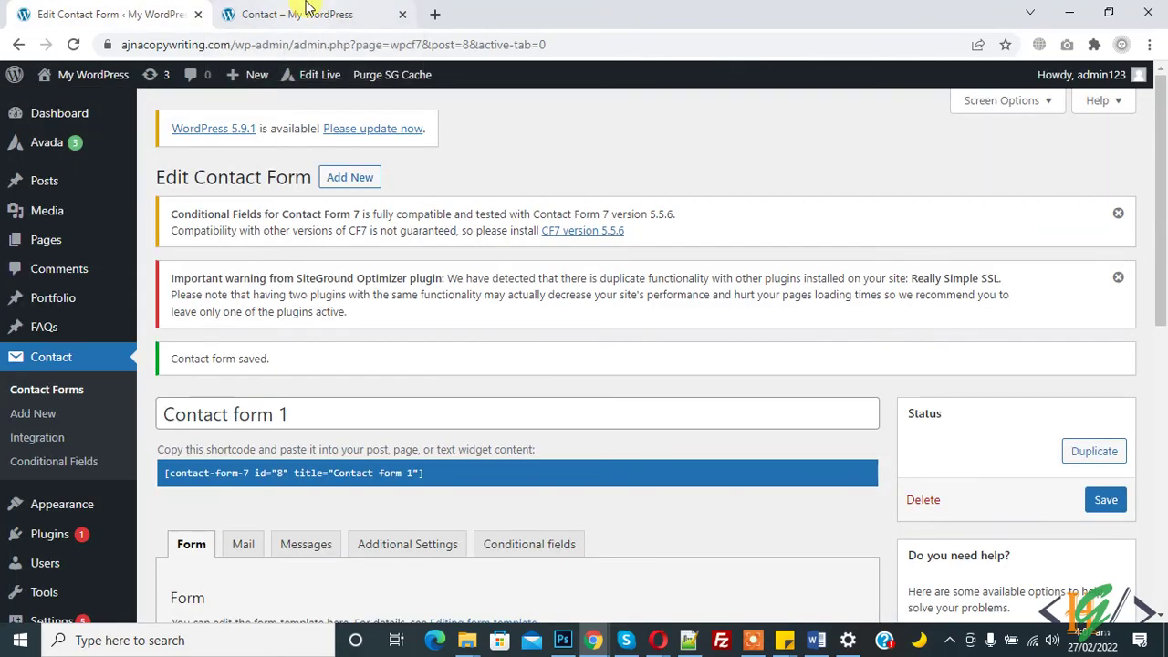
Add two blank lines below the Your name field in the template.
{"action": "left_click_drag", "start_coordinate": [1160, 206], "coordinate": [1163, 405]}
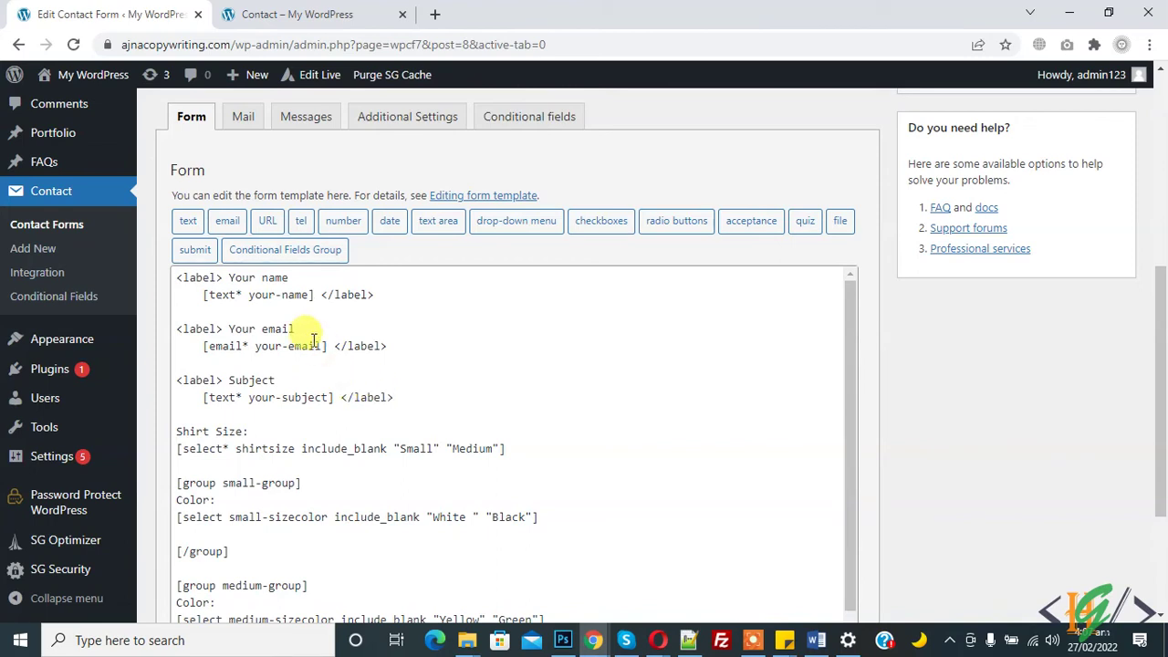
{"action": "left_click", "coordinate": [405, 298]}
{"action": "key", "text": "Return"}
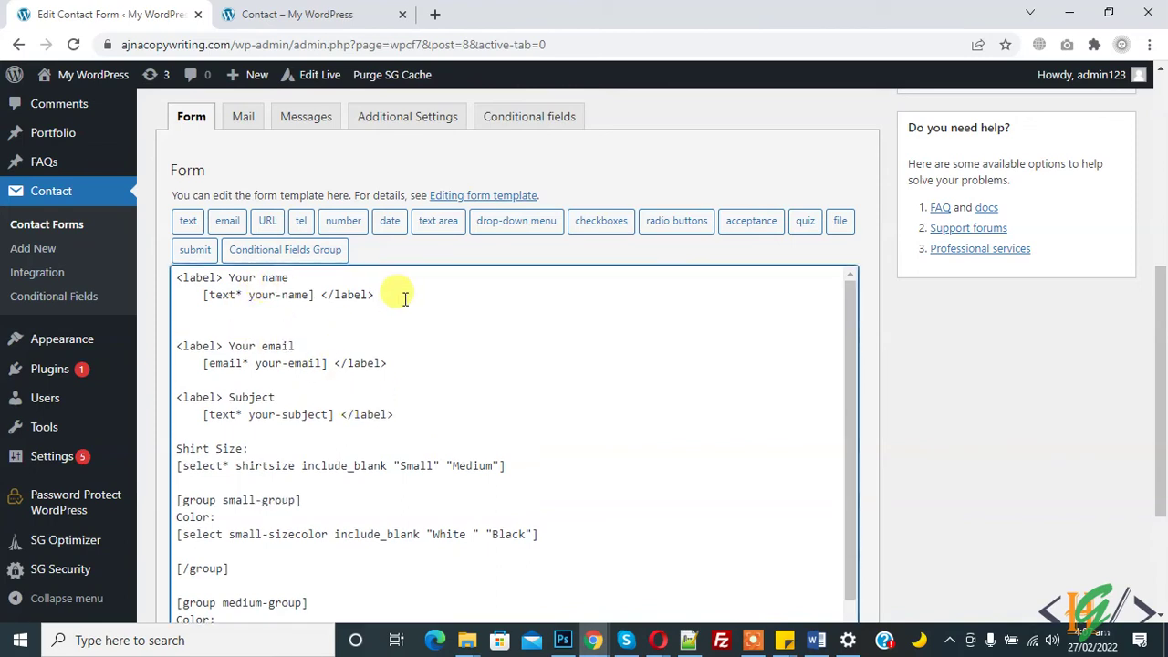
{"action": "key", "text": "Return"}
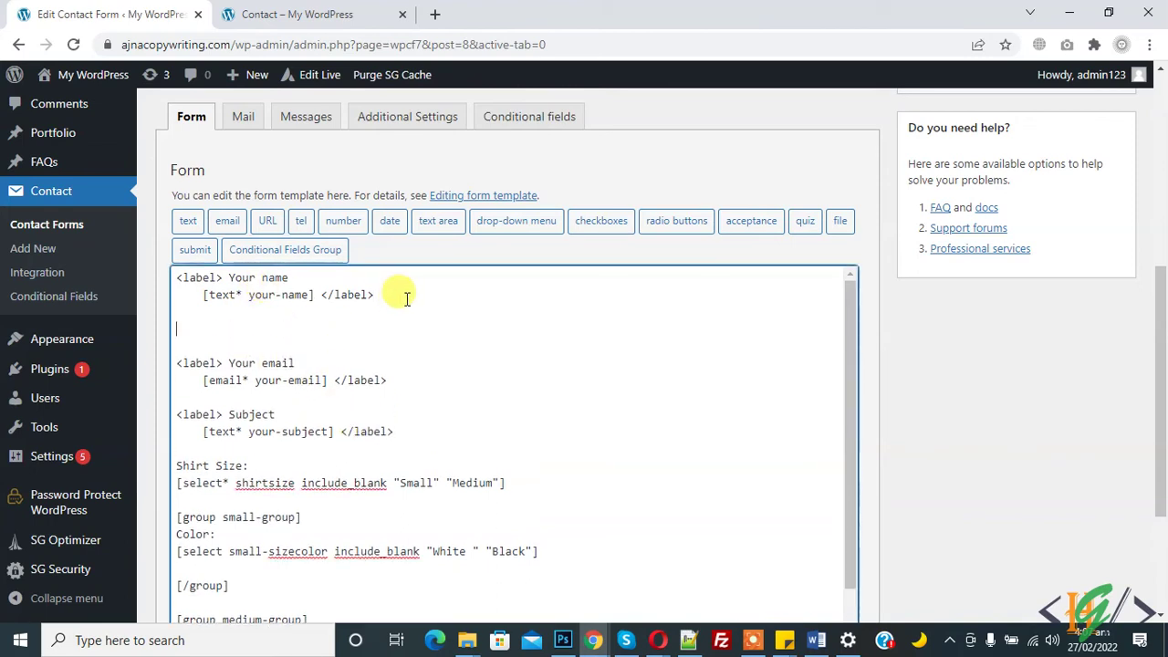
Generate a text field tag named fathername and place it below the name field.
{"action": "left_click", "coordinate": [188, 221]}
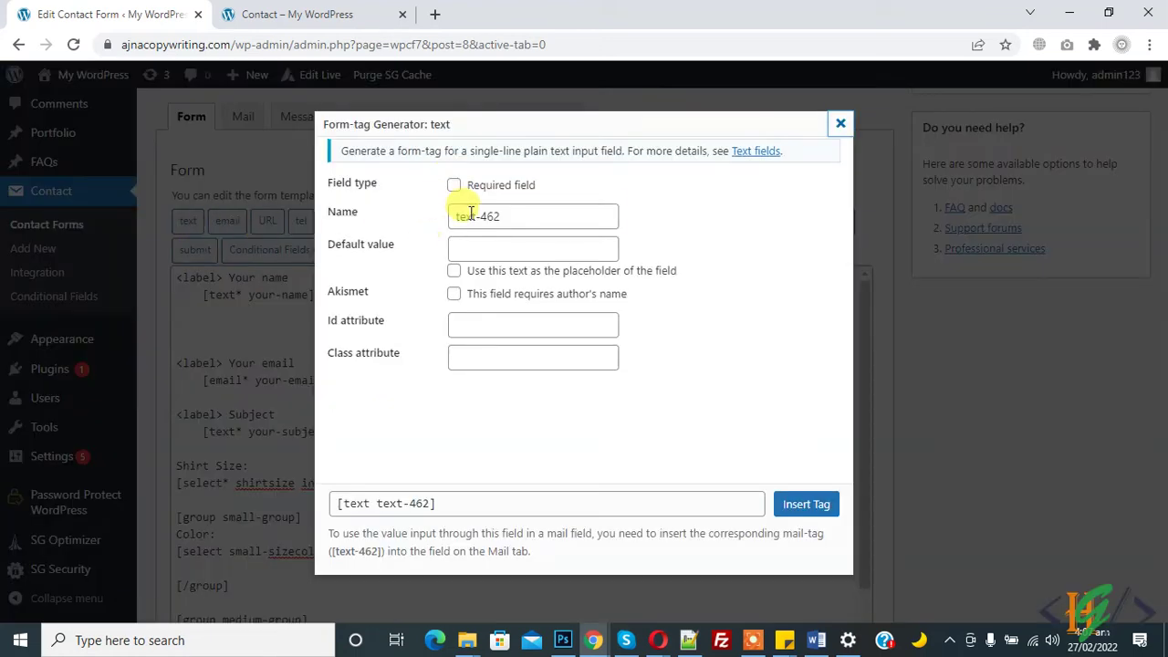
{"action": "left_click_drag", "start_coordinate": [507, 215], "coordinate": [437, 216]}
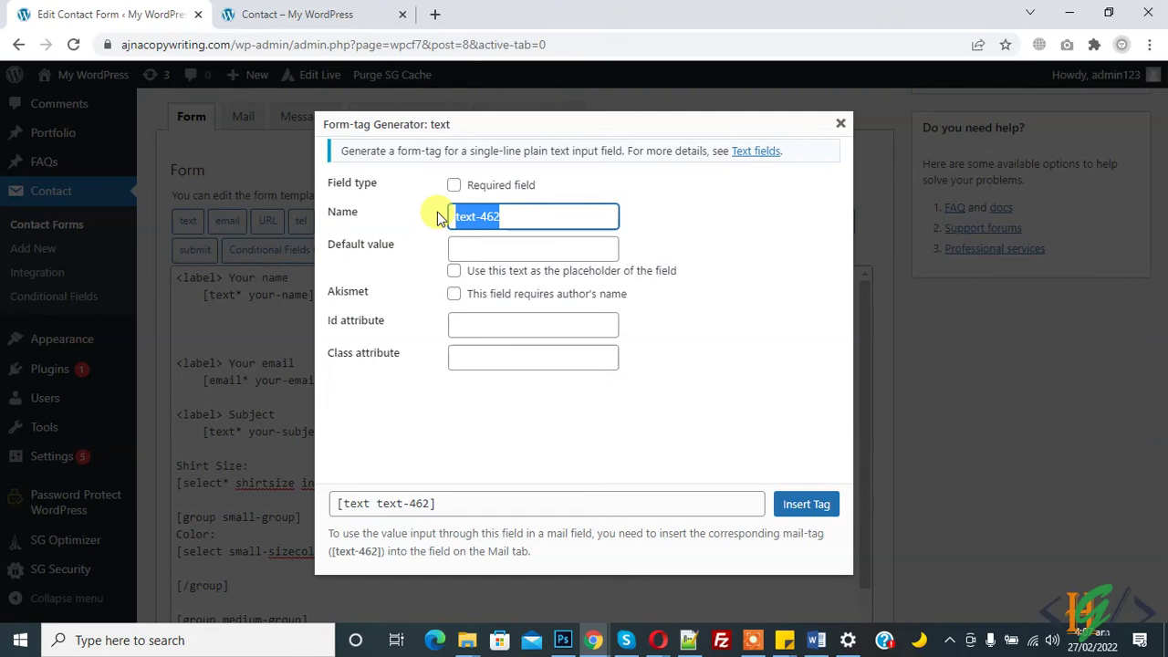
{"action": "type", "text": "fath"}
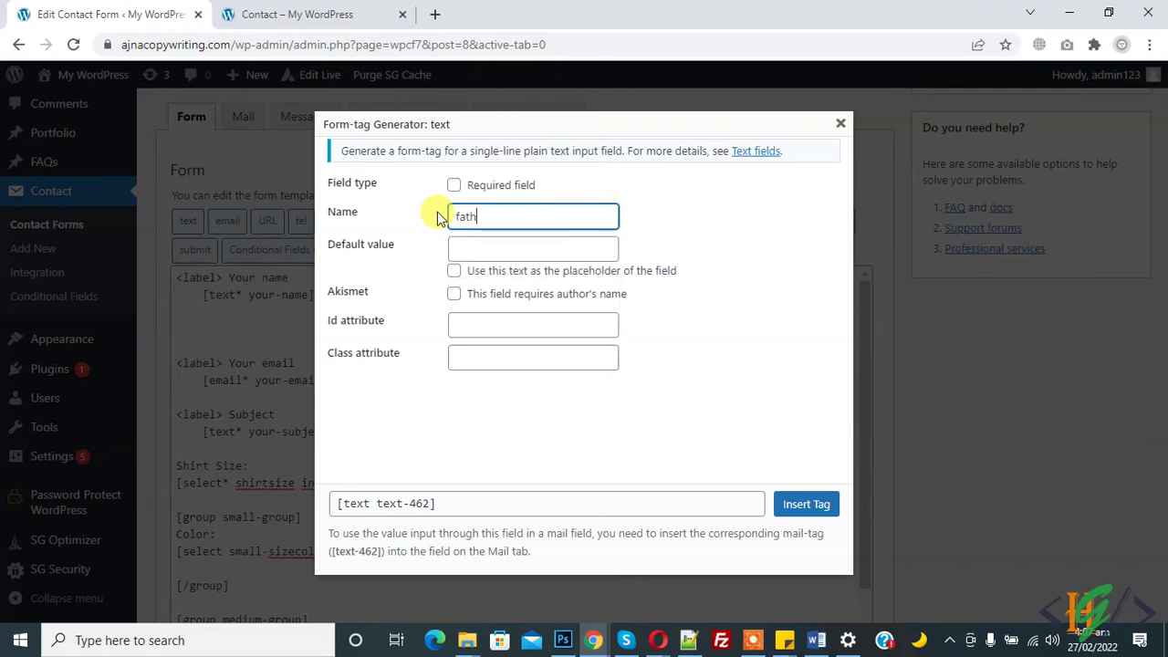
{"action": "type", "text": "er name"}
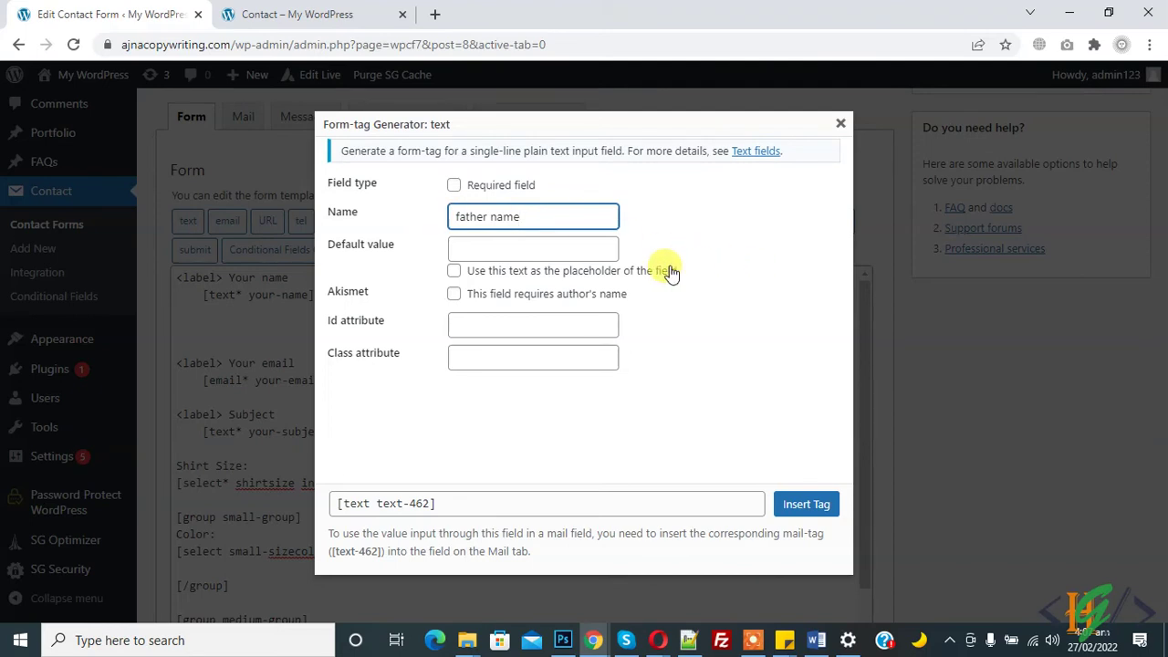
{"action": "left_click", "coordinate": [803, 335]}
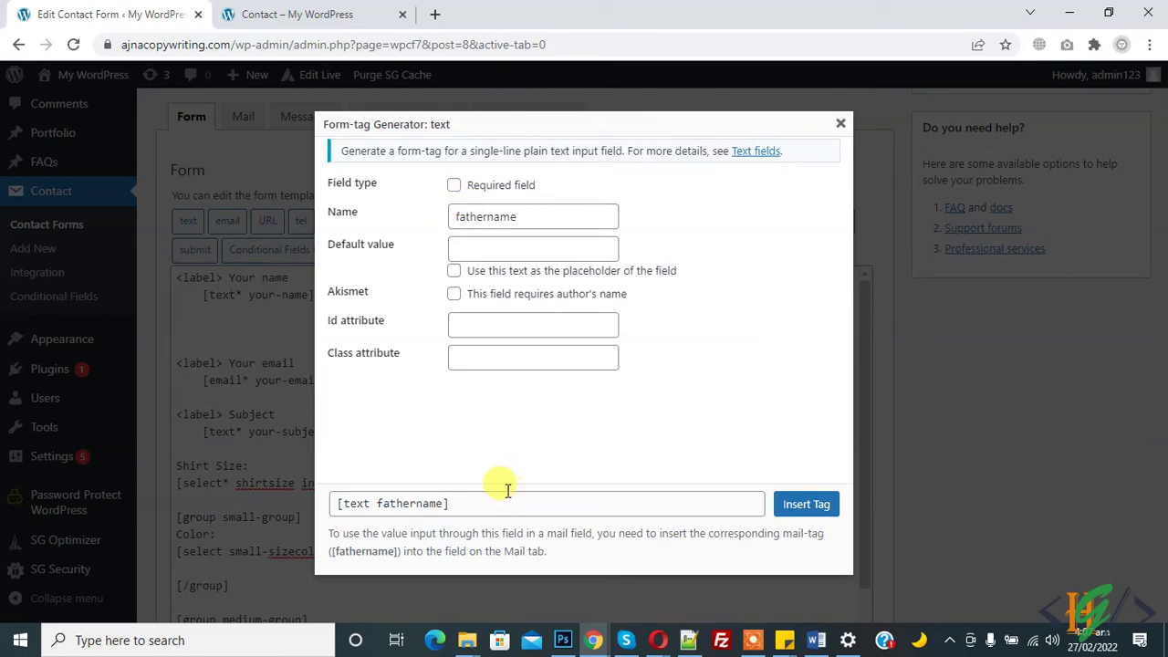
{"action": "left_click", "coordinate": [507, 500]}
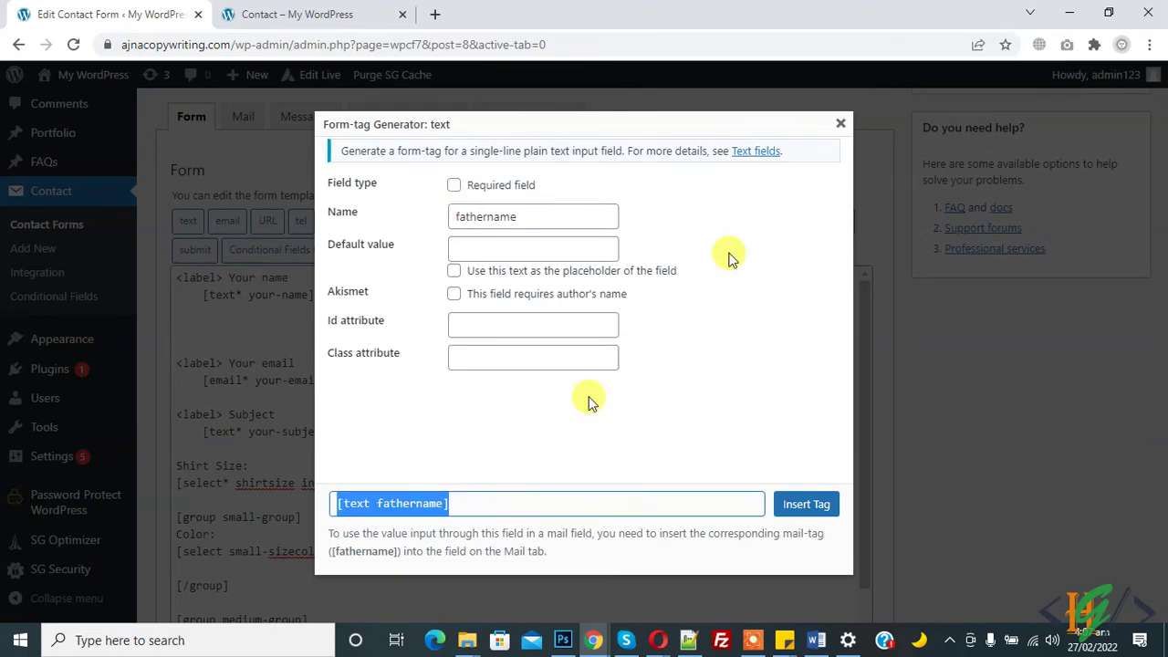
{"action": "left_click", "coordinate": [839, 124]}
{"action": "left_click", "coordinate": [217, 313]}
{"action": "left_click", "coordinate": [217, 332]}
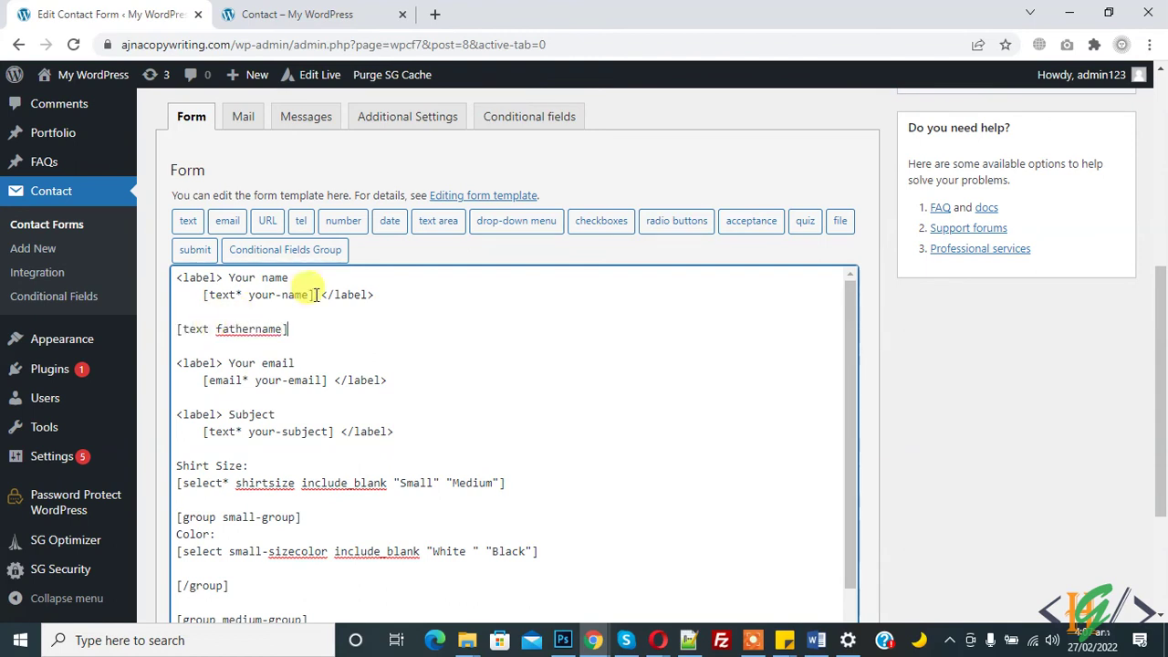
{"action": "scroll", "coordinate": [315, 293], "scroll_direction": "up", "scroll_amount": 1}
{"action": "left_click_drag", "start_coordinate": [179, 350], "coordinate": [292, 350]}
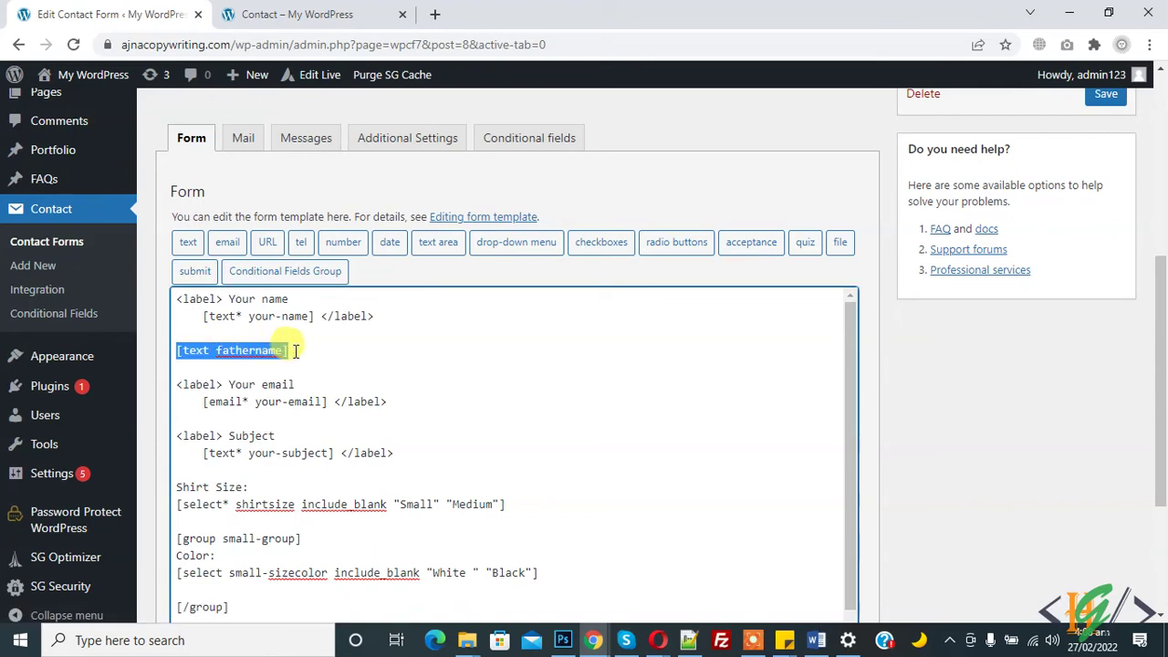
Generate a Conditional Fields Group tag named fathername.
{"action": "left_click", "coordinate": [331, 271]}
{"action": "left_click_drag", "start_coordinate": [513, 189], "coordinate": [493, 191]}
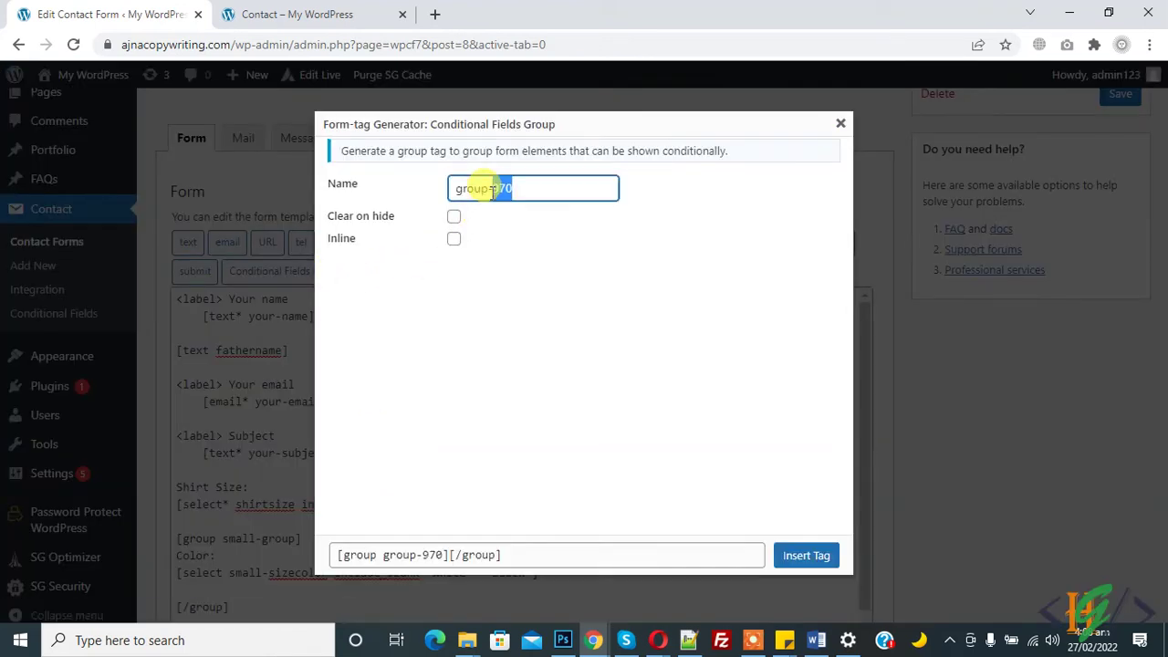
{"action": "type", "text": "fathername"}
{"action": "left_click", "coordinate": [500, 210]}
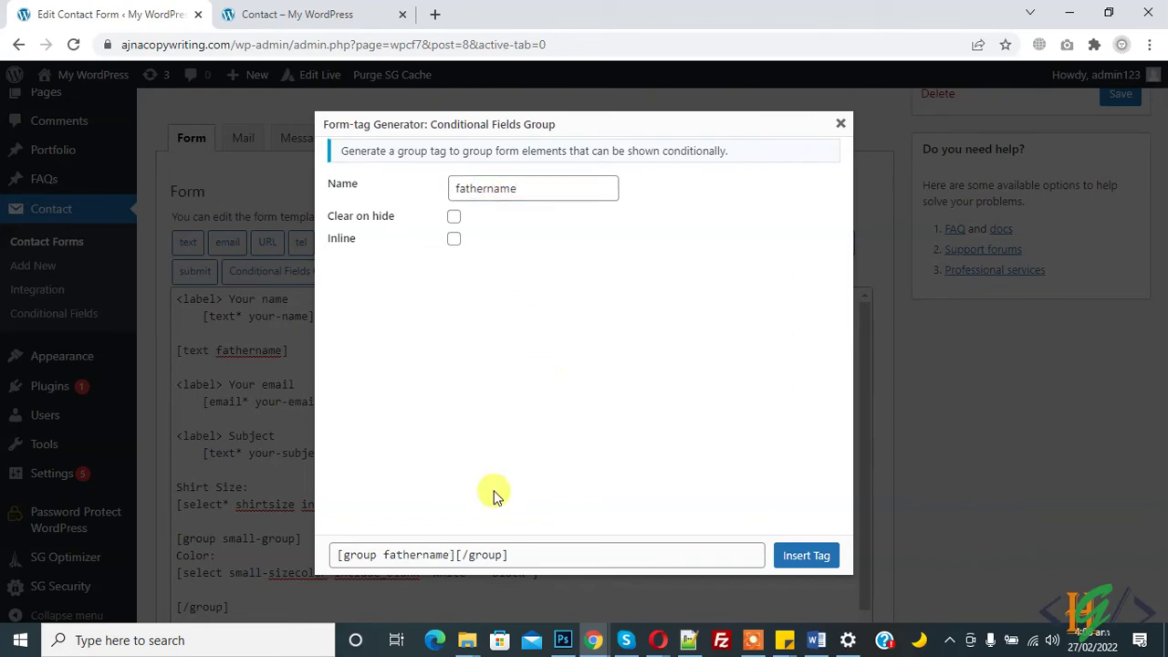
{"action": "left_click", "coordinate": [443, 561]}
{"action": "key", "text": "ctrl+c"}
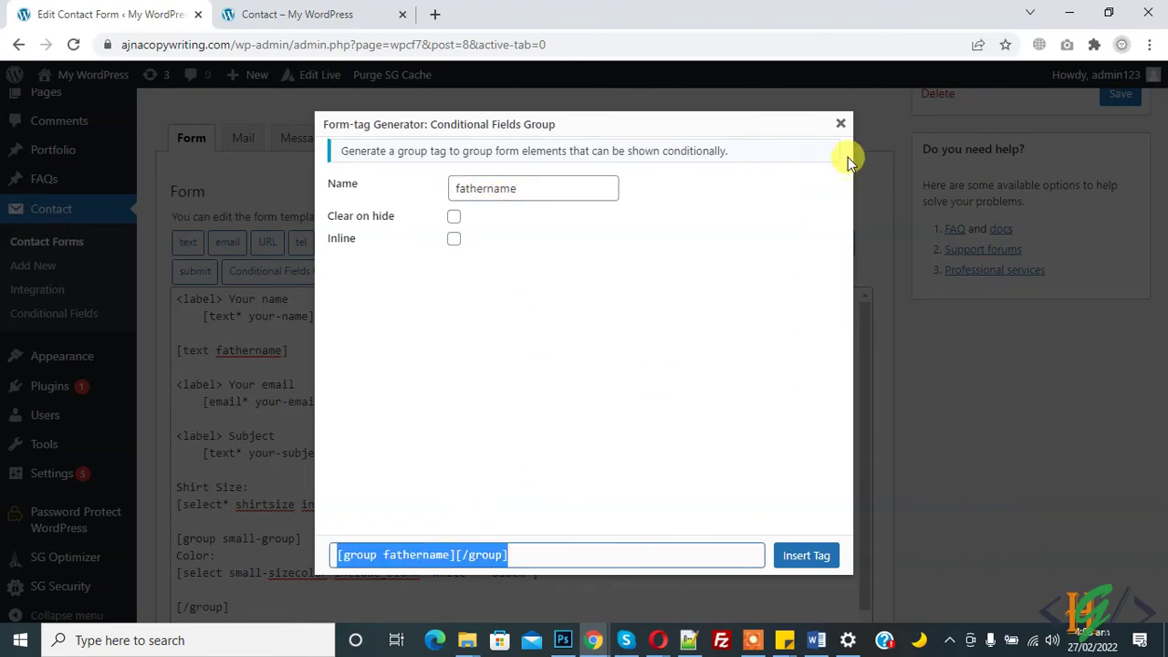
{"action": "left_click", "coordinate": [841, 122]}
Paste the group so [group fathername] and [/group] surround the text field.
{"action": "left_click", "coordinate": [208, 349]}
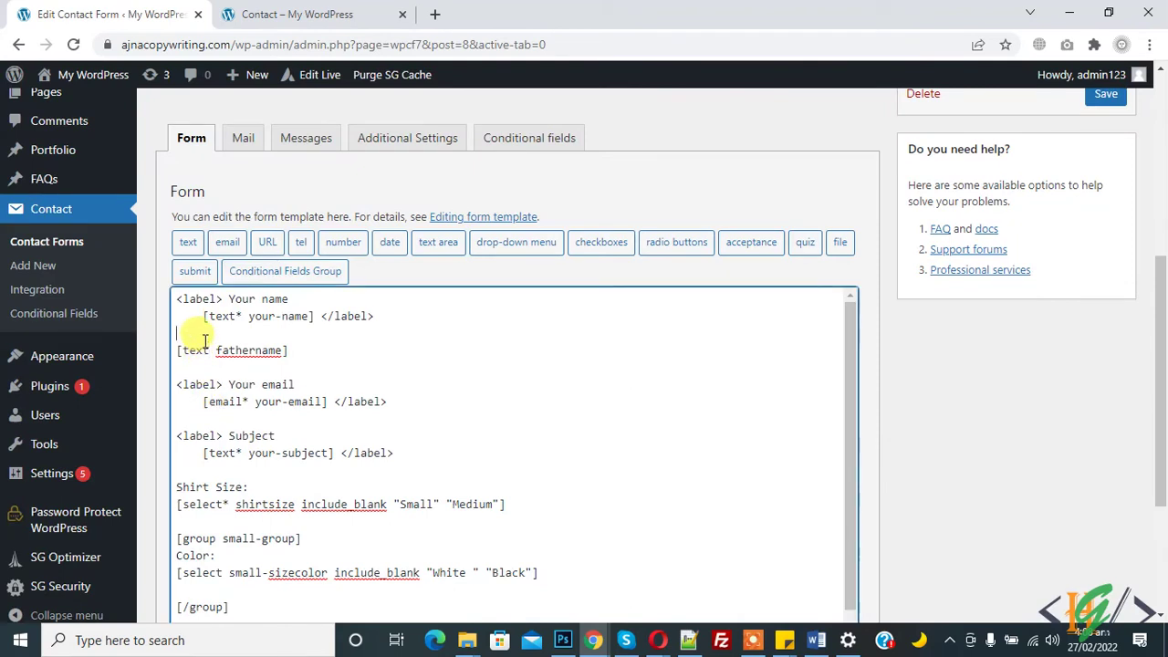
{"action": "key", "text": "Return"}
{"action": "key", "text": "ctrl+v"}
{"action": "left_click_drag", "start_coordinate": [297, 351], "coordinate": [356, 349]}
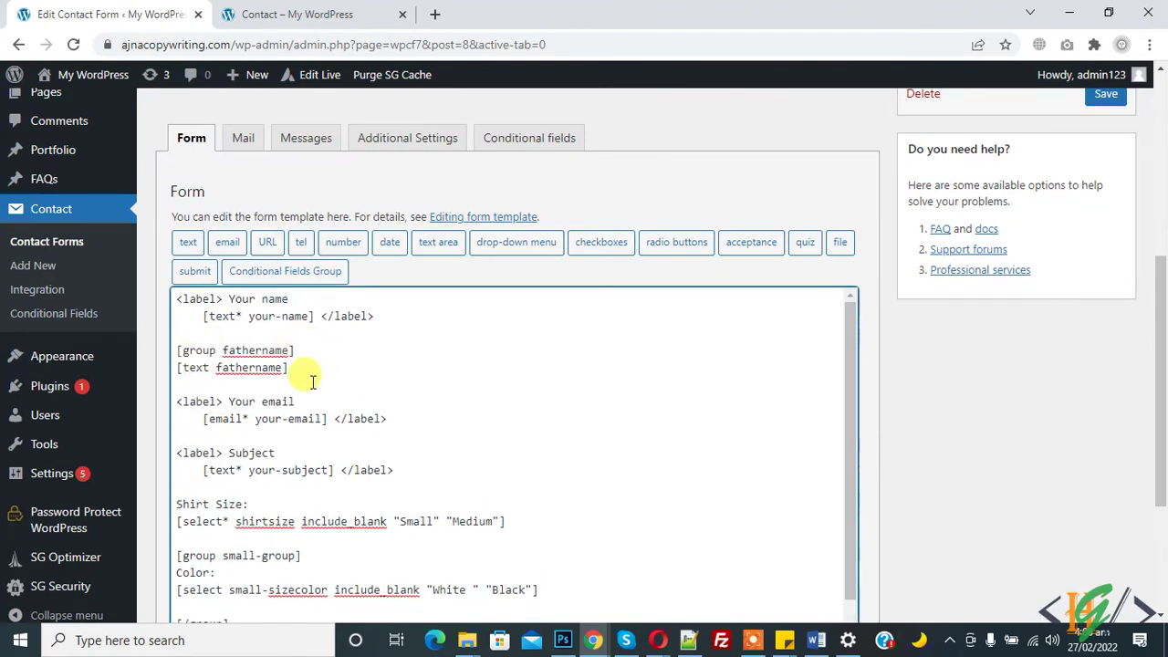
{"action": "key", "text": "Return"}
{"action": "key", "text": "Return"}
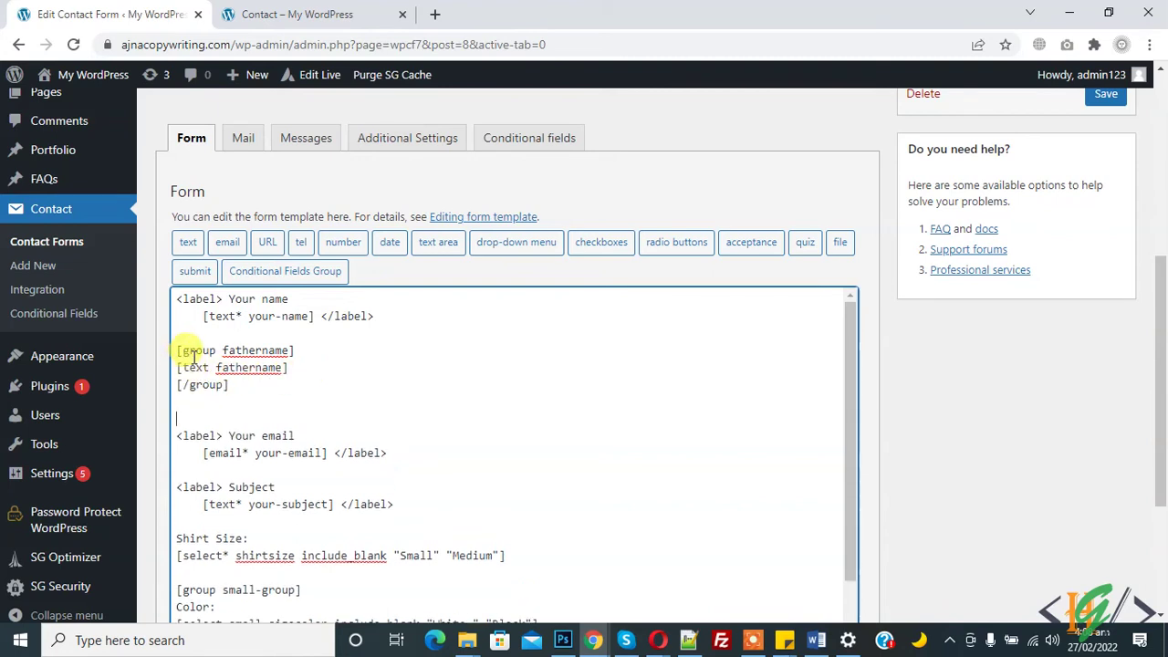
{"action": "left_click", "coordinate": [254, 351]}
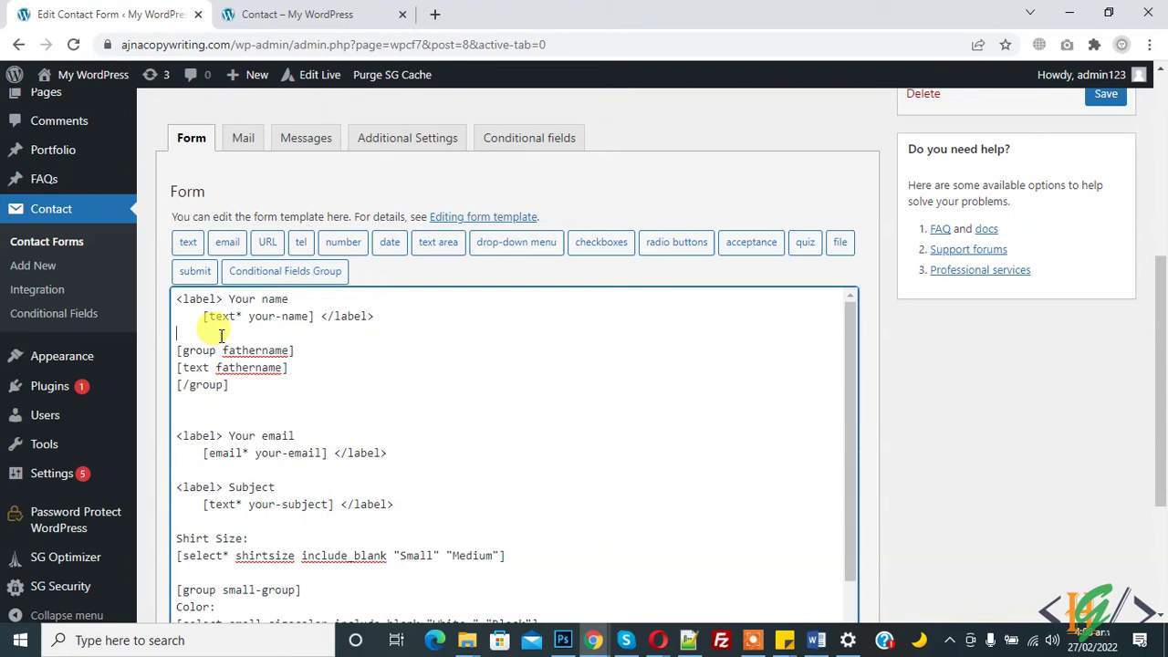
{"action": "key", "text": "Return"}
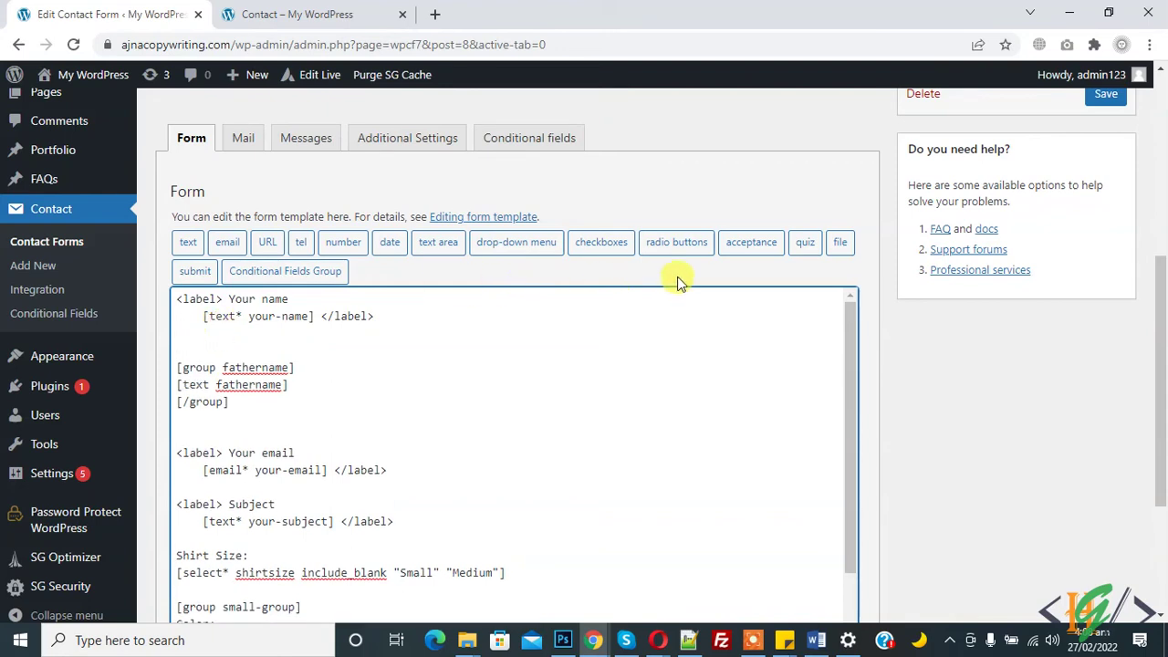
Generate a Yes/No checkbox tag and paste it above the fathername group.
{"action": "left_click", "coordinate": [598, 242]}
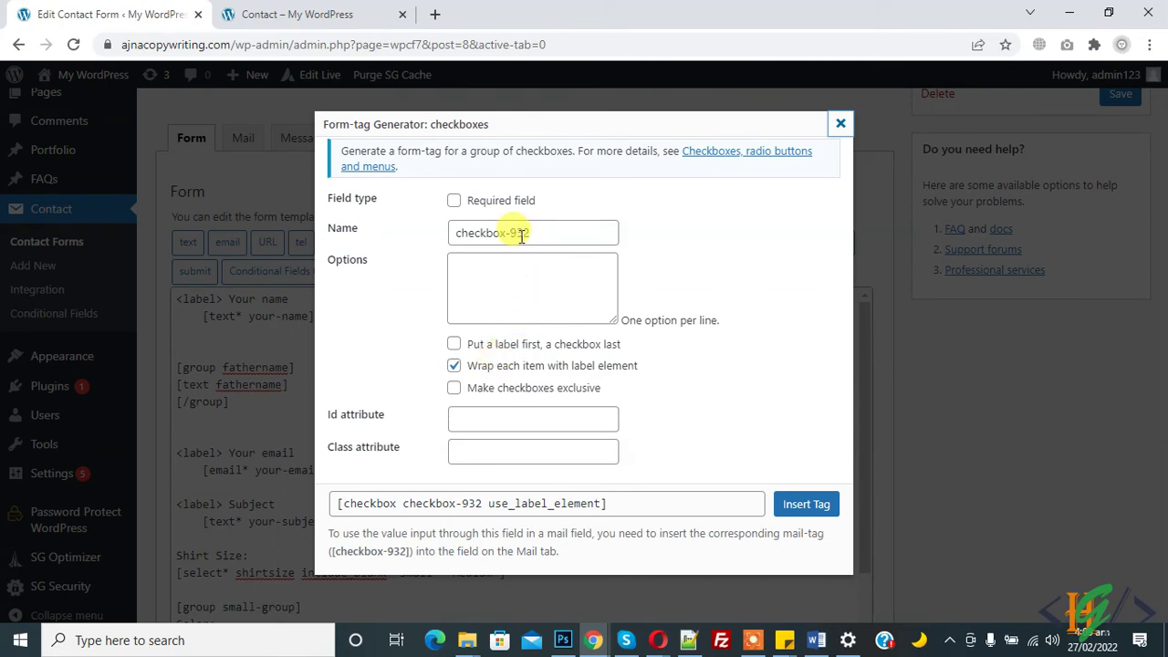
{"action": "left_click", "coordinate": [502, 290]}
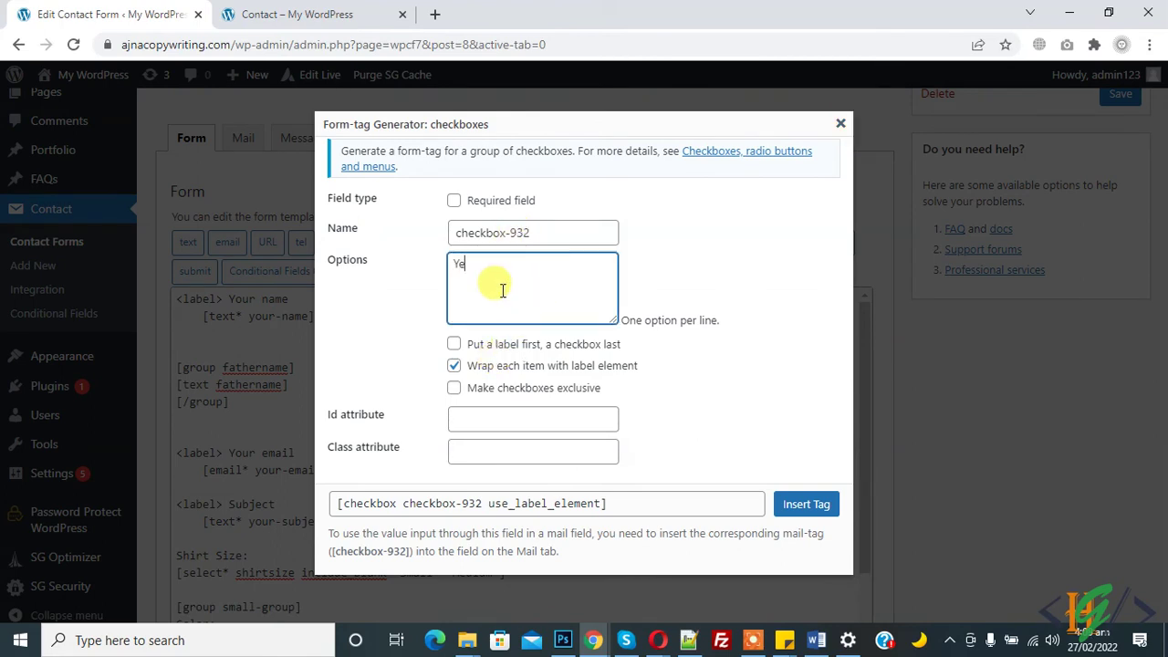
{"action": "left_click", "coordinate": [721, 353]}
{"action": "left_click", "coordinate": [556, 515]}
{"action": "key", "text": "ctrl+c"}
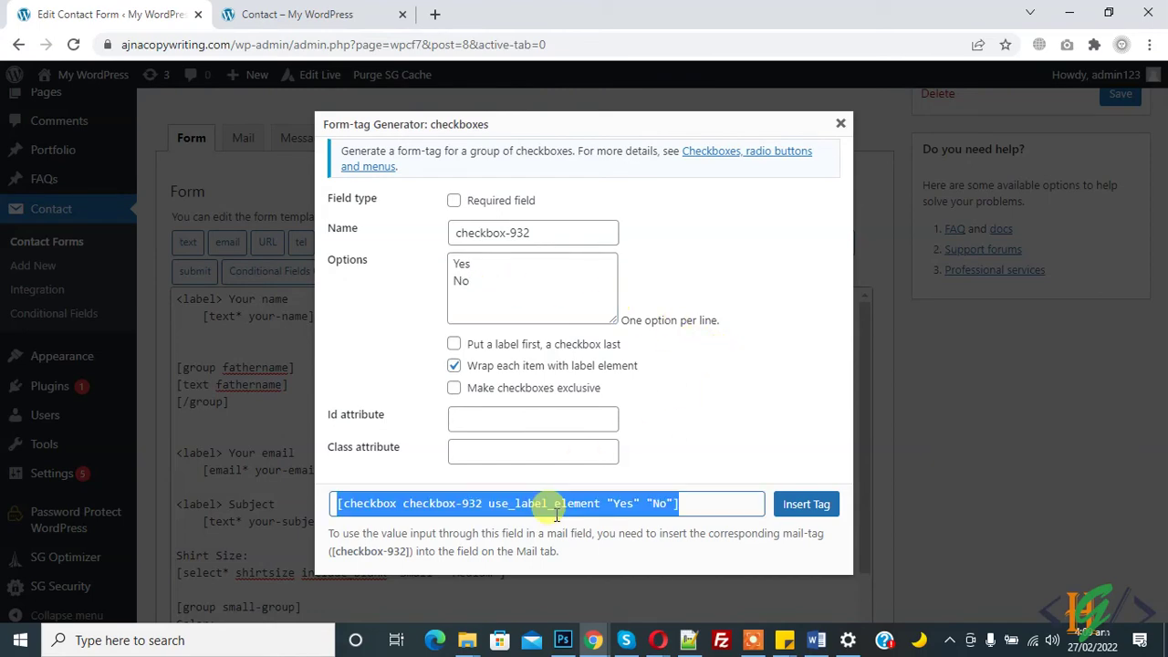
{"action": "left_click", "coordinate": [840, 123]}
{"action": "left_click", "coordinate": [219, 347]}
{"action": "key", "text": "Return"}
{"action": "key", "text": "Return"}
{"action": "key", "text": "ctrl+v"}
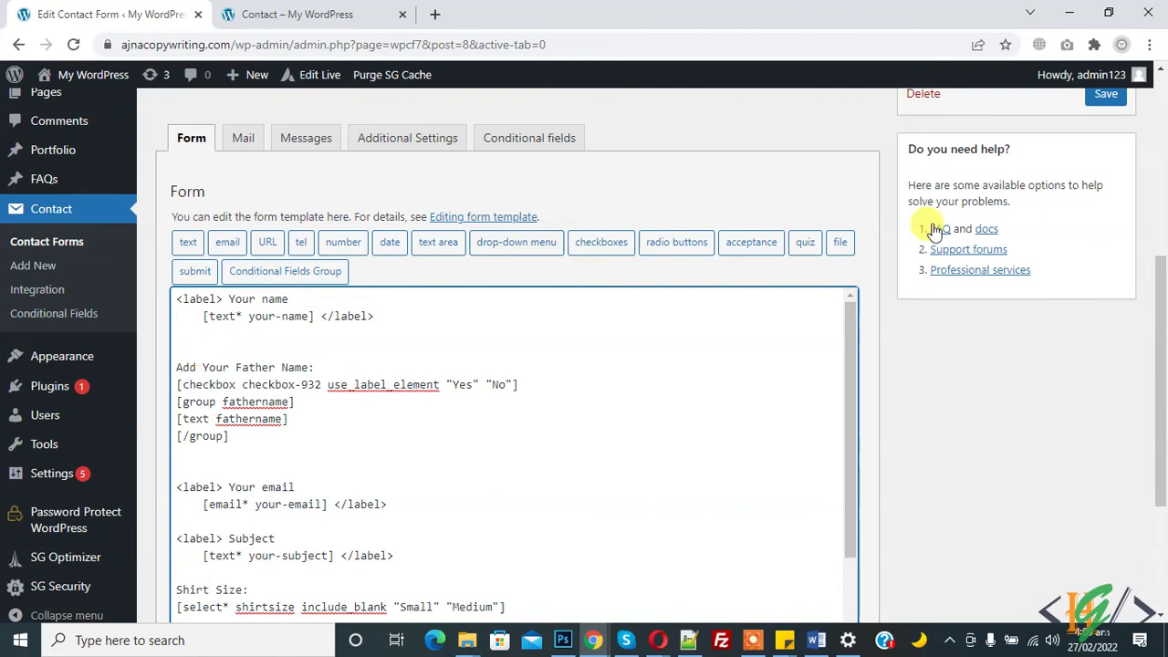
{"action": "scroll", "coordinate": [1004, 201], "scroll_direction": "up", "scroll_amount": 1}
Save the updated form template.
{"action": "left_click", "coordinate": [1106, 173]}
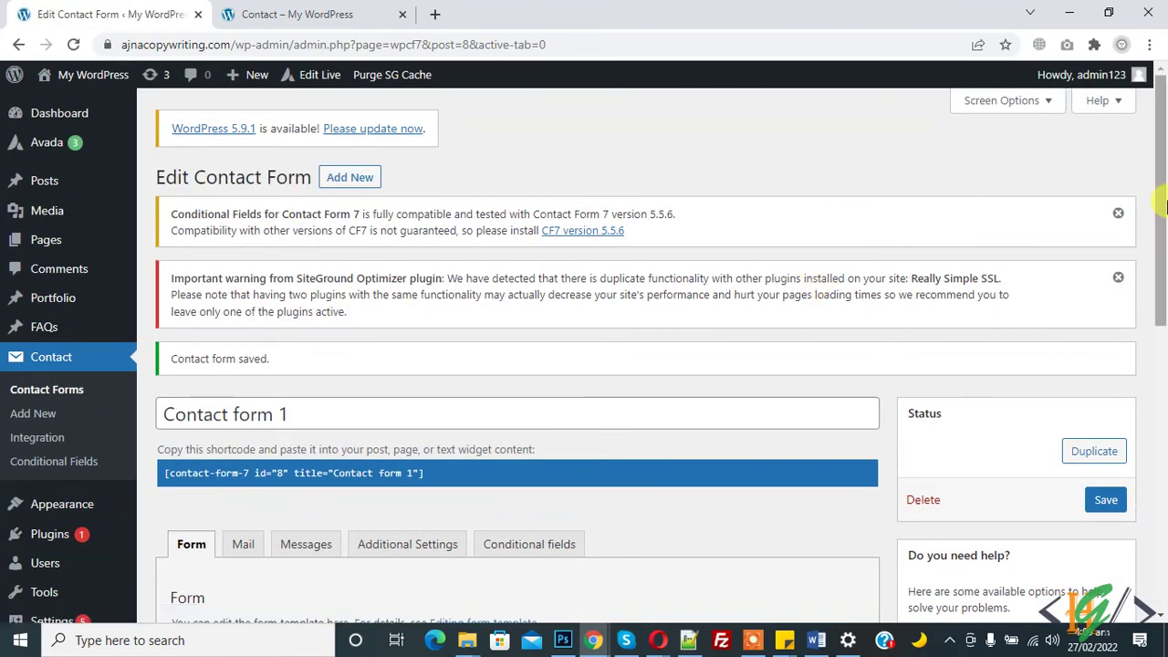
{"action": "scroll", "coordinate": [1165, 351], "scroll_direction": "down", "scroll_amount": 3}
{"action": "scroll", "coordinate": [1165, 352], "scroll_direction": "down", "scroll_amount": 1}
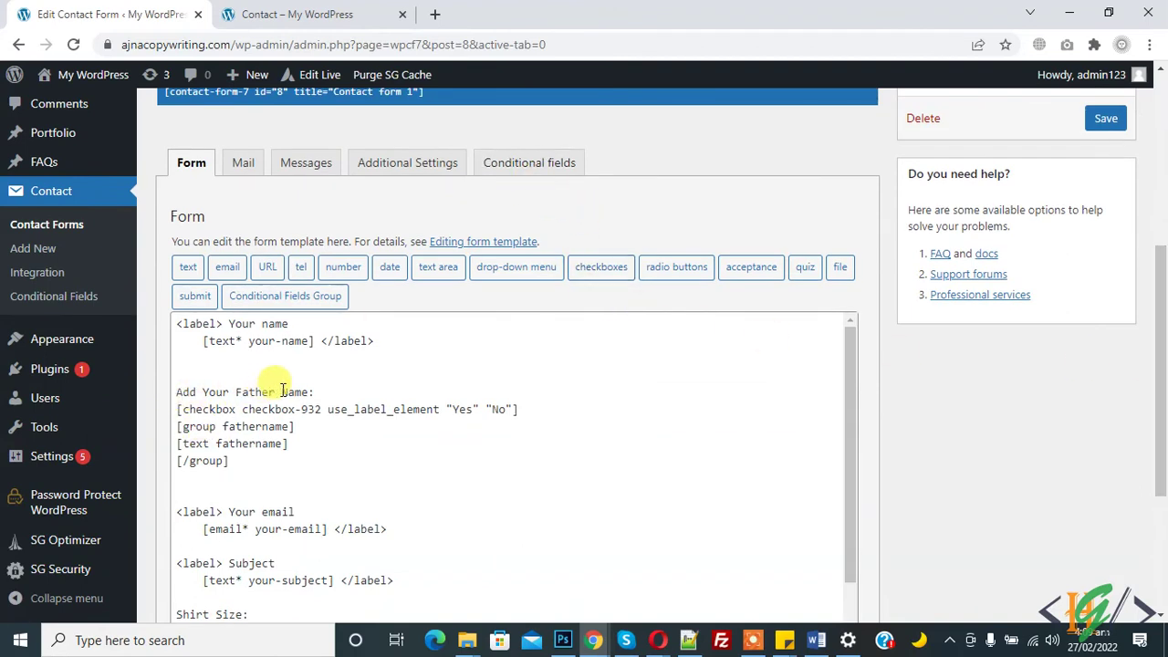
{"action": "left_click_drag", "start_coordinate": [178, 431], "coordinate": [229, 460]}
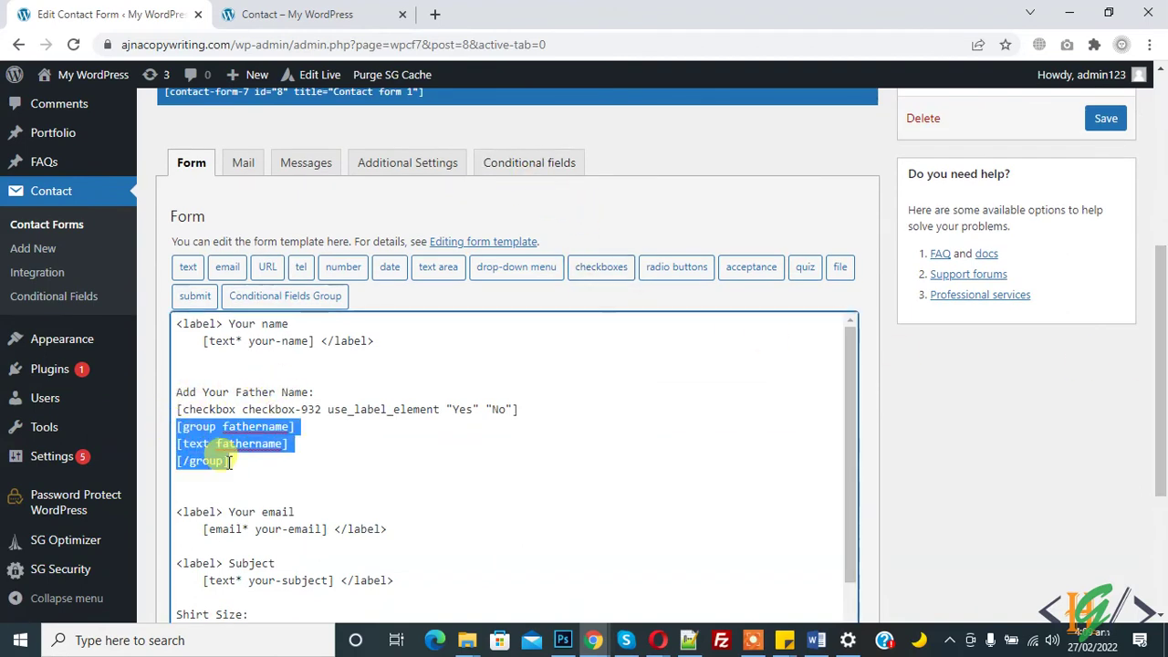
Add a new conditional rule that shows the fathername group.
{"action": "left_click", "coordinate": [543, 164]}
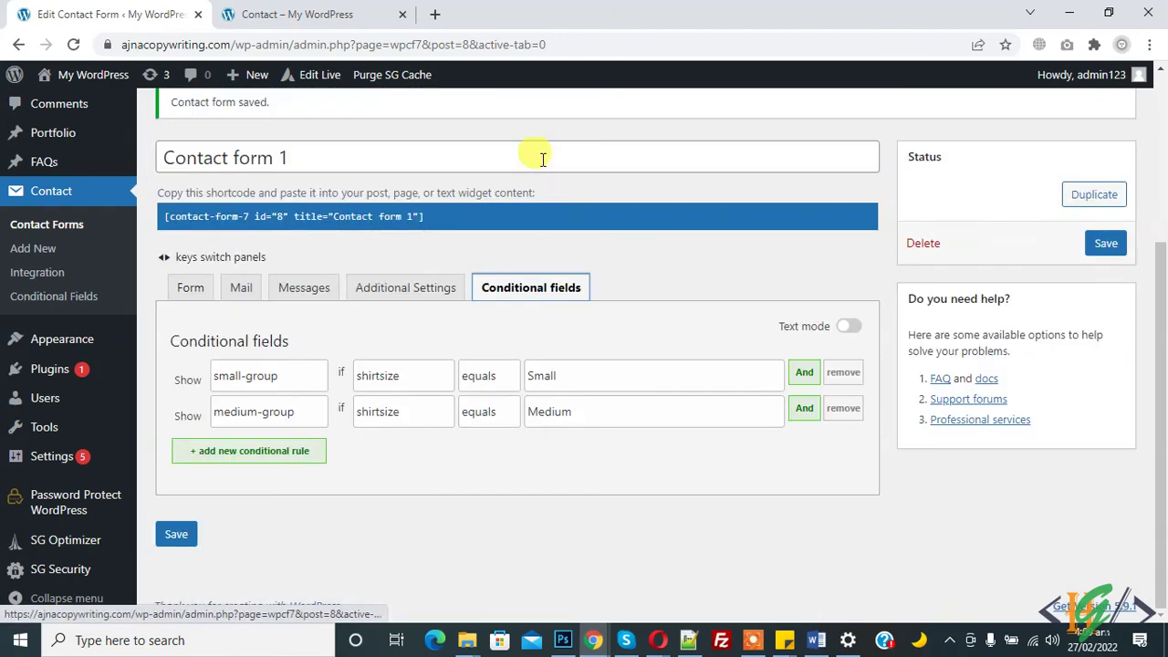
{"action": "left_click", "coordinate": [305, 457]}
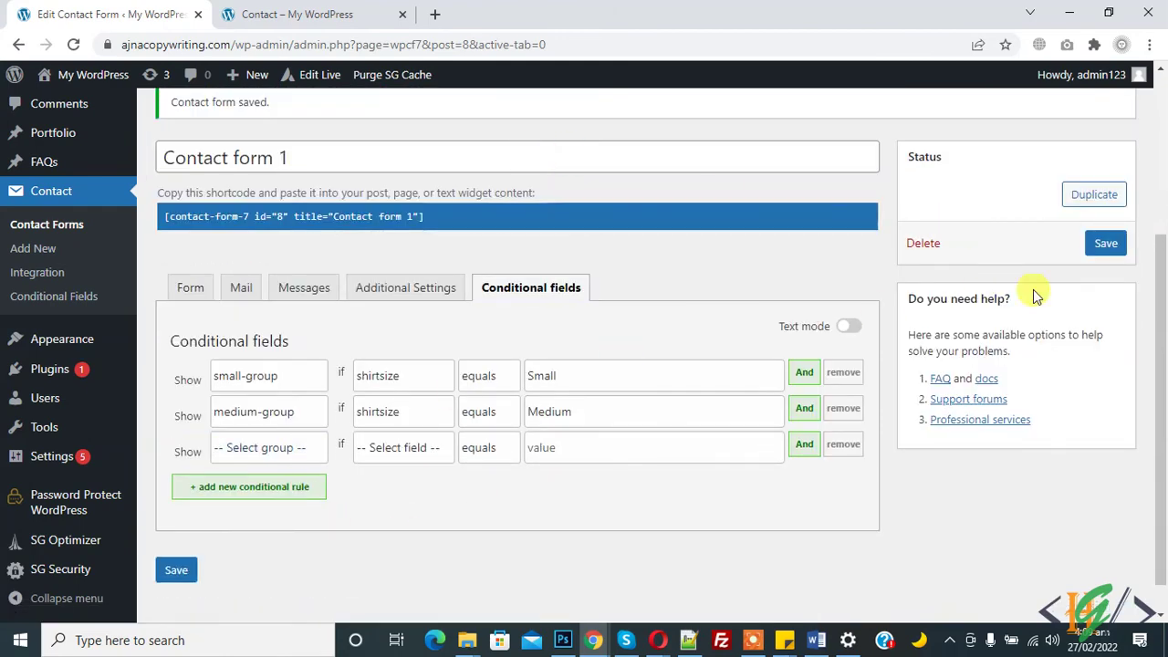
{"action": "scroll", "coordinate": [1147, 292], "scroll_direction": "down", "scroll_amount": 2}
{"action": "left_click", "coordinate": [324, 355]}
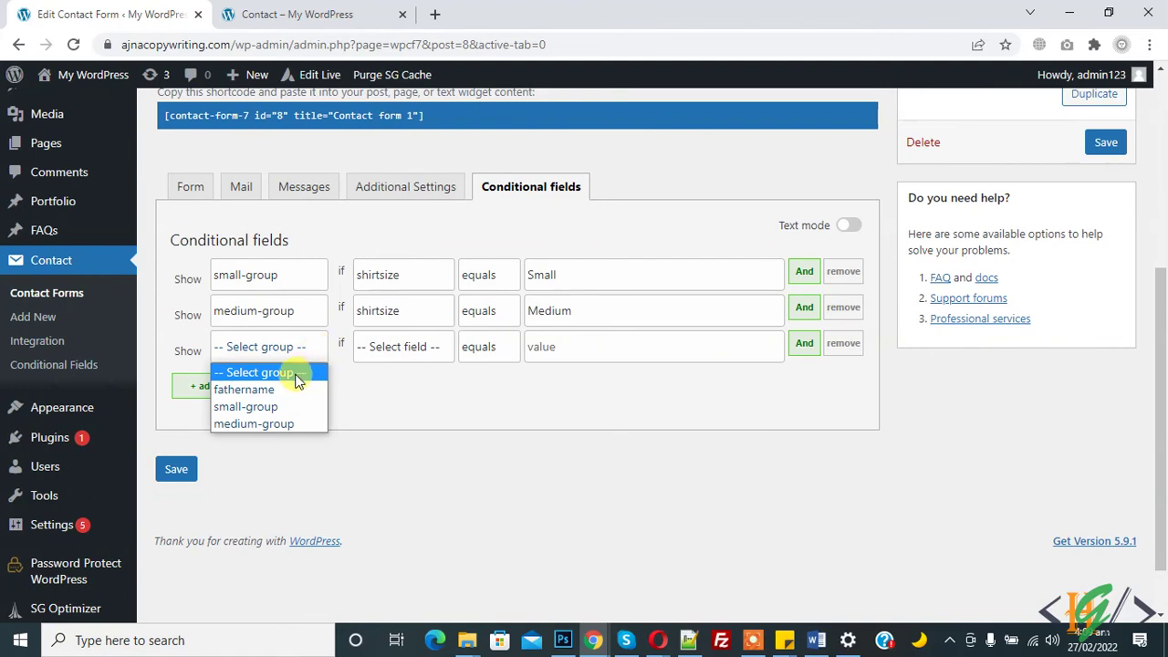
{"action": "left_click", "coordinate": [252, 389]}
{"action": "left_click", "coordinate": [190, 189]}
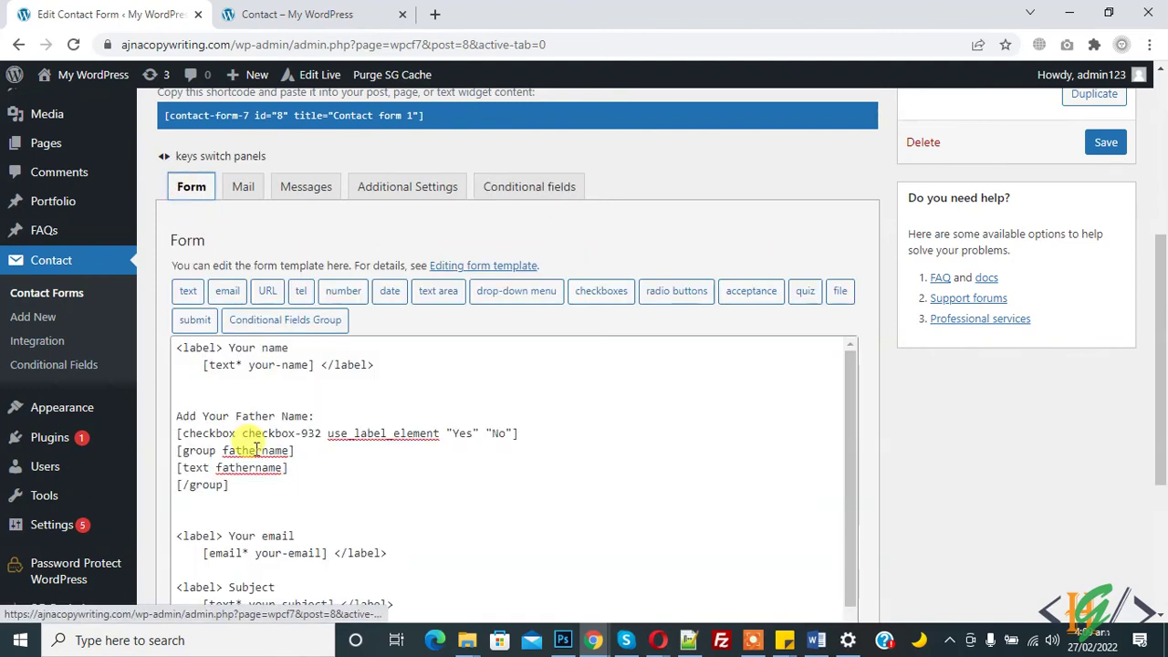
{"action": "double_click", "coordinate": [255, 450]}
{"action": "left_click", "coordinate": [544, 187]}
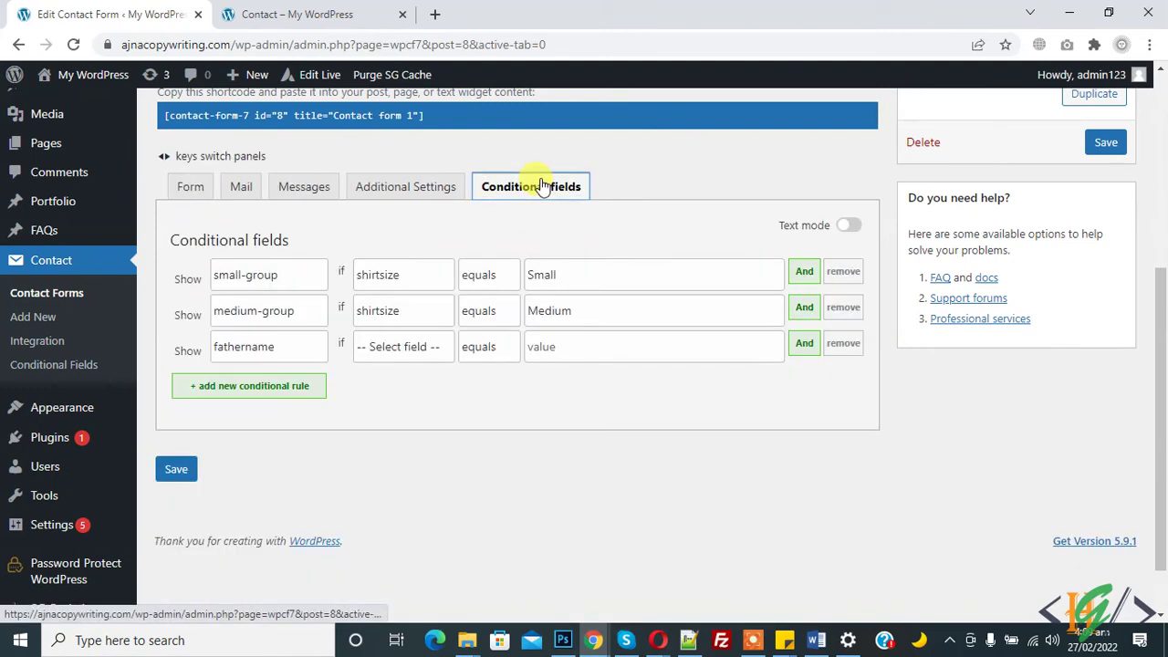
Trigger the rule when checkbox-932 equals Yes, and save the form.
{"action": "left_click", "coordinate": [410, 362]}
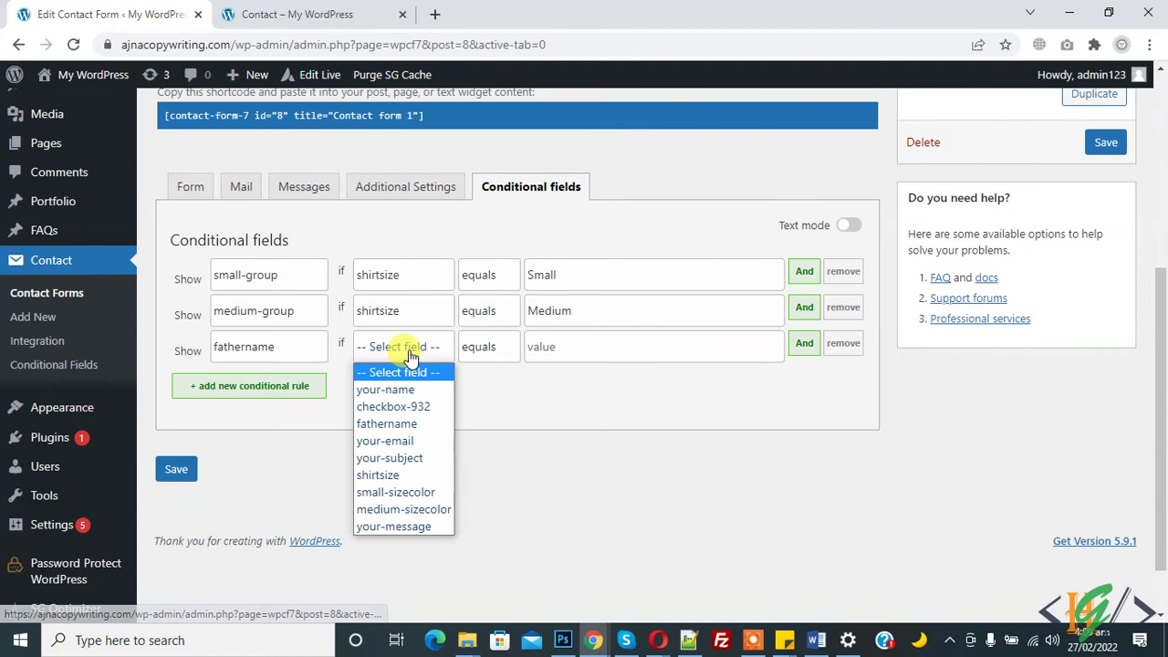
{"action": "left_click", "coordinate": [416, 407]}
{"action": "left_click", "coordinate": [191, 187]}
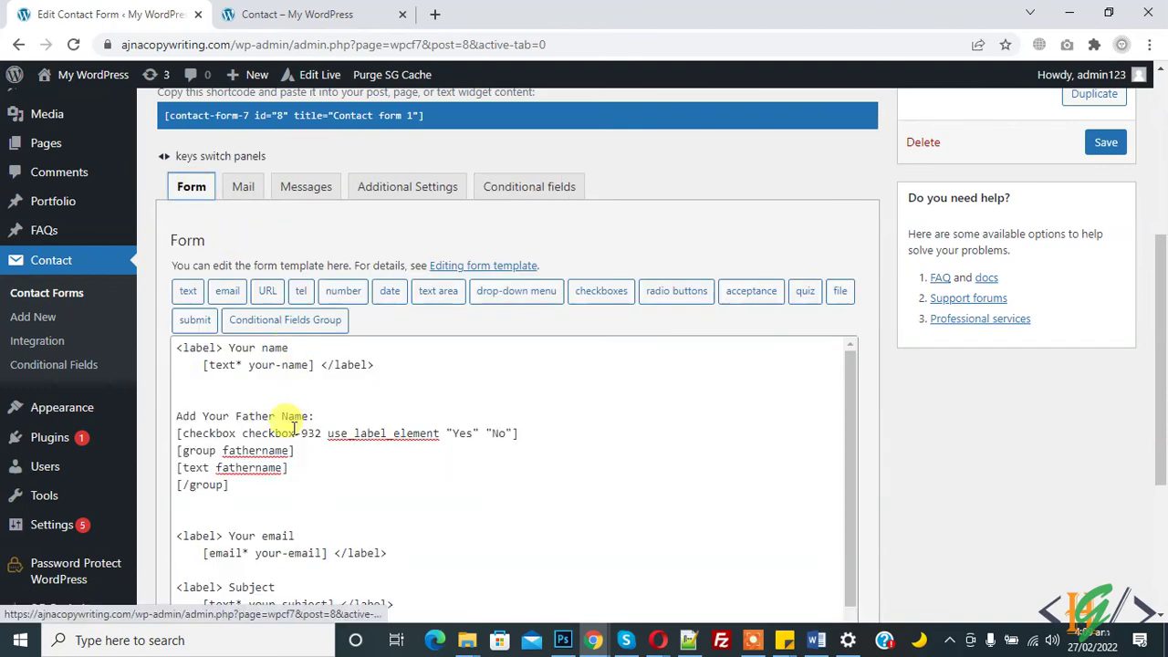
{"action": "left_click_drag", "start_coordinate": [248, 436], "coordinate": [315, 437]}
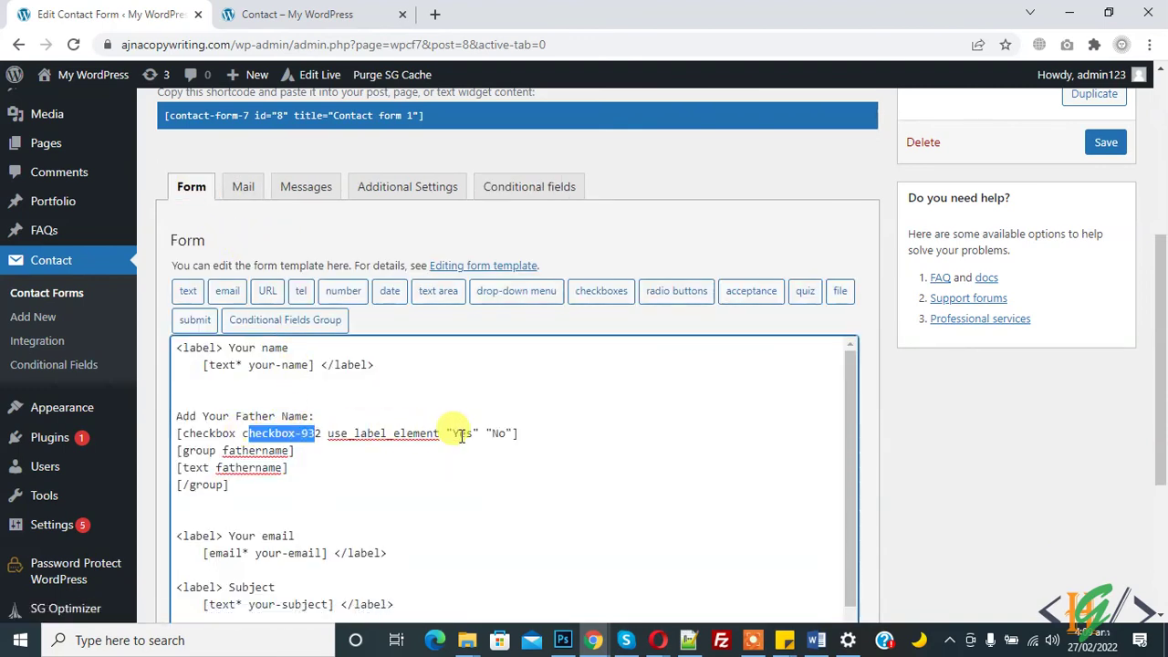
{"action": "left_click", "coordinate": [520, 186]}
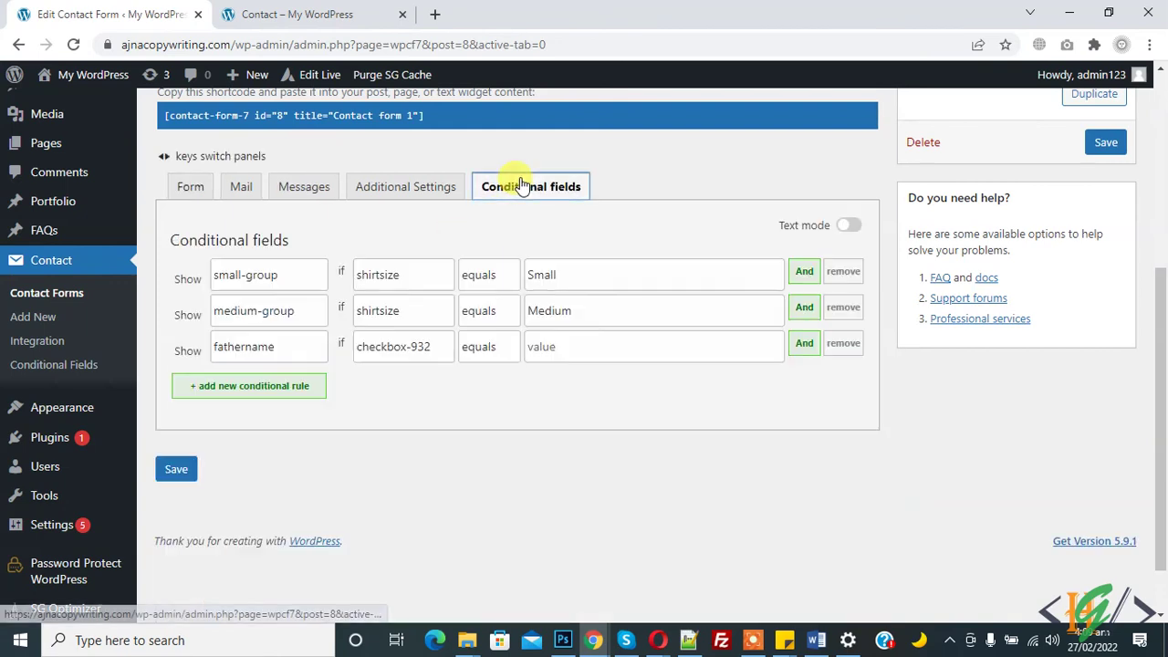
{"action": "left_click", "coordinate": [560, 346]}
{"action": "type", "text": "Yes"}
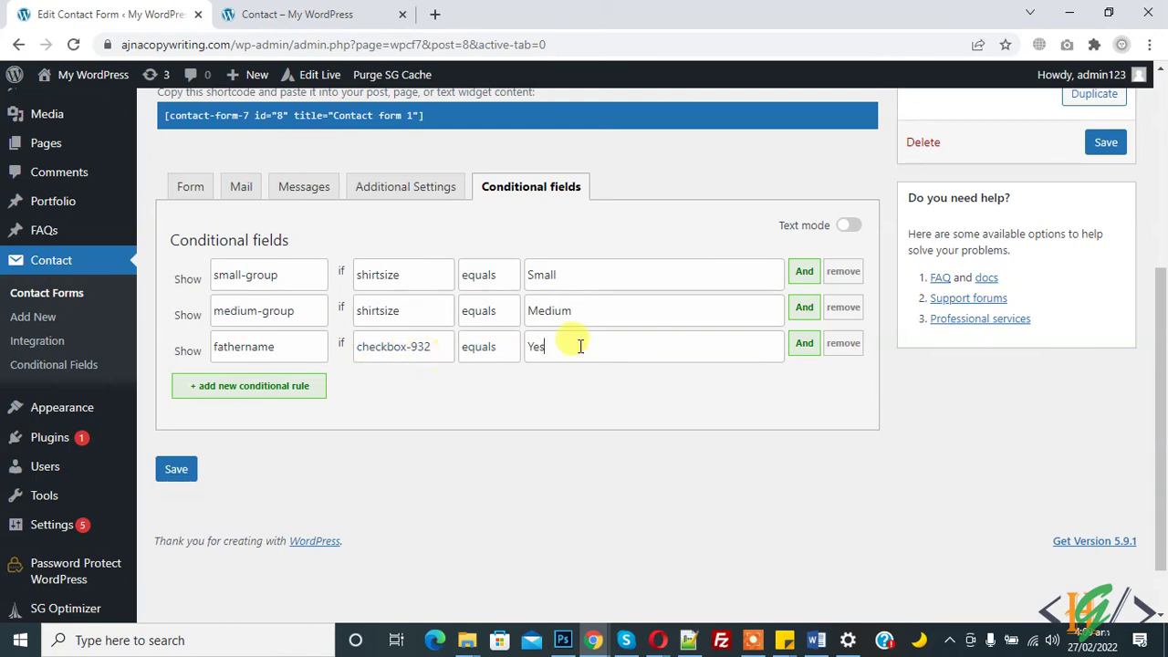
{"action": "left_click", "coordinate": [1104, 143]}
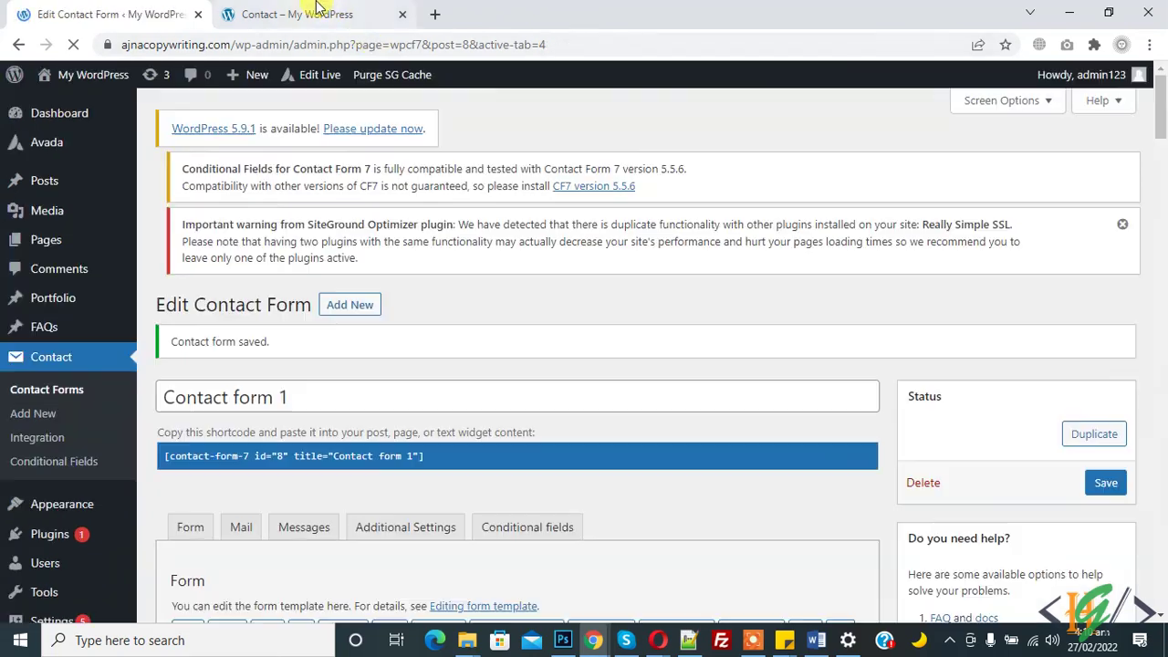
Reload the Contact page and tick Yes to reveal the unlabelled field.
{"action": "left_click", "coordinate": [290, 14]}
{"action": "left_click", "coordinate": [319, 41]}
{"action": "key", "text": "Return"}
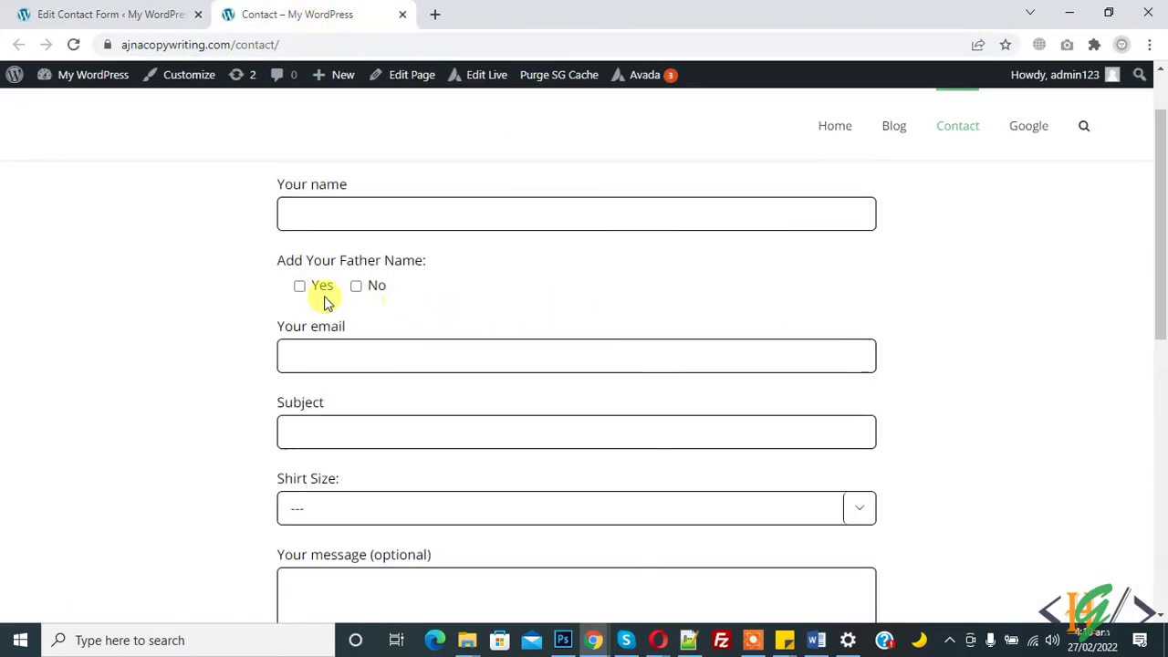
{"action": "left_click", "coordinate": [299, 288]}
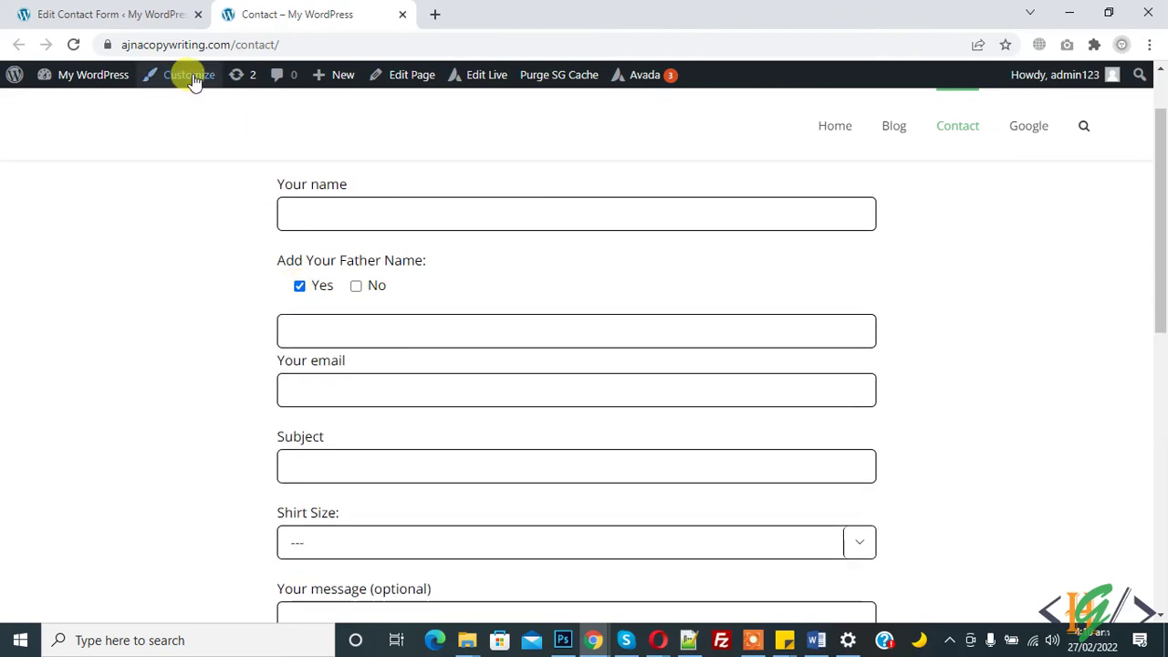
{"action": "left_click", "coordinate": [153, 9]}
Add a 'Father Name:' label above [text fathername] and save.
{"action": "left_click_drag", "start_coordinate": [1160, 292], "coordinate": [1161, 423]}
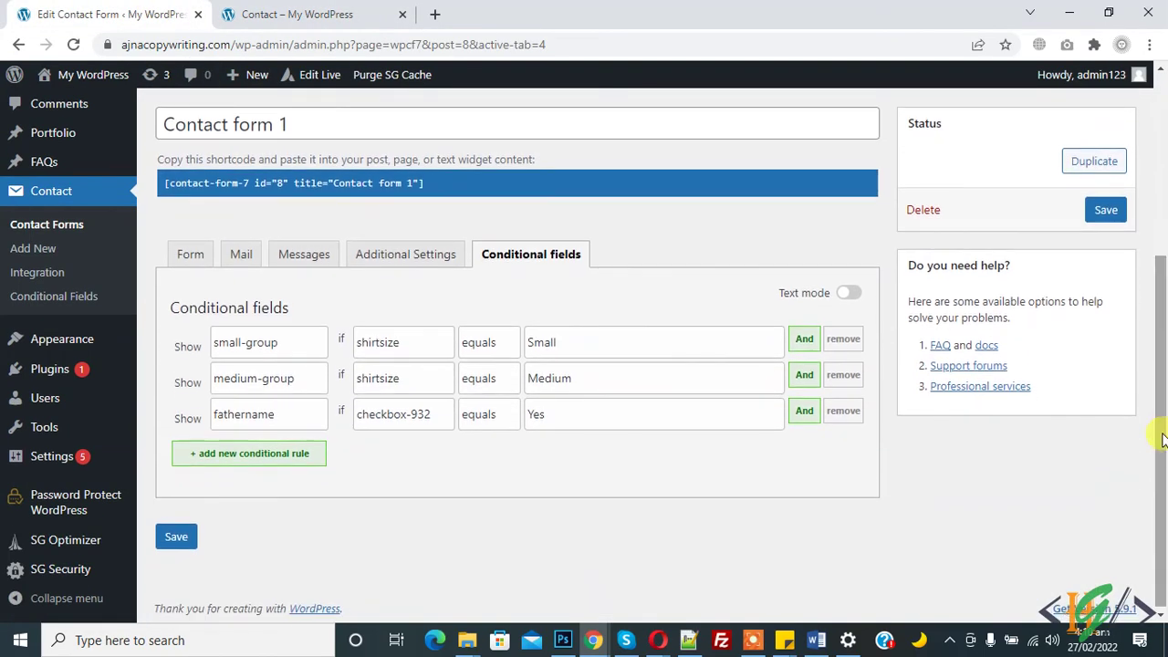
{"action": "left_click", "coordinate": [191, 254]}
{"action": "scroll", "coordinate": [349, 376], "scroll_direction": "down", "scroll_amount": 2}
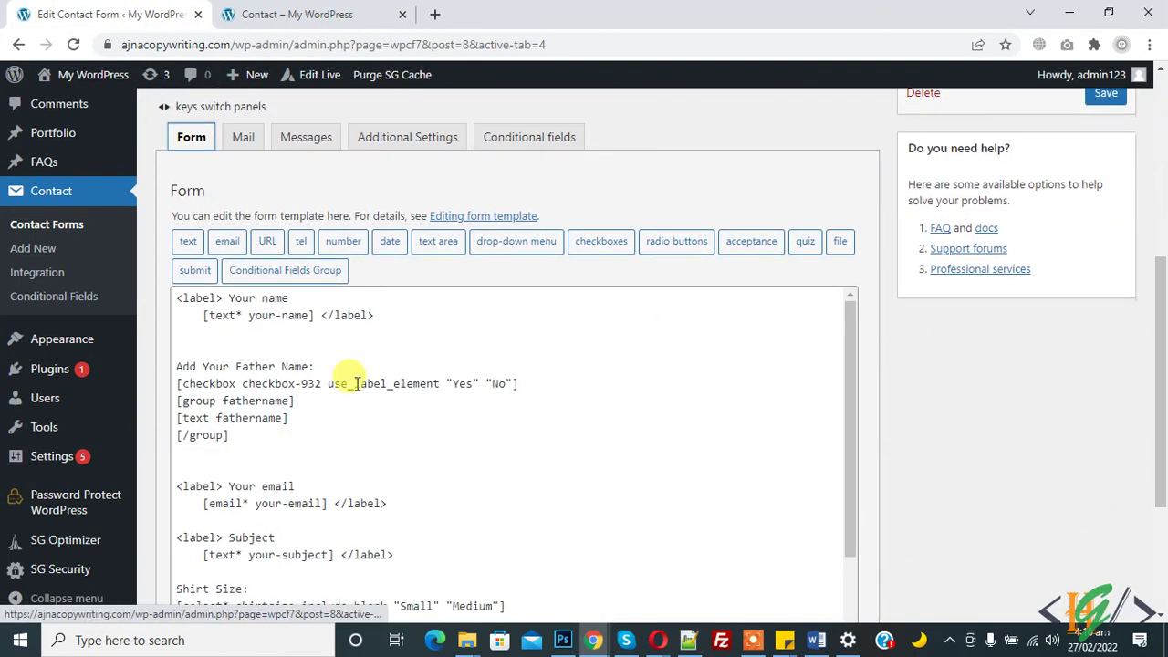
{"action": "left_click", "coordinate": [306, 404]}
{"action": "key", "text": "Return"}
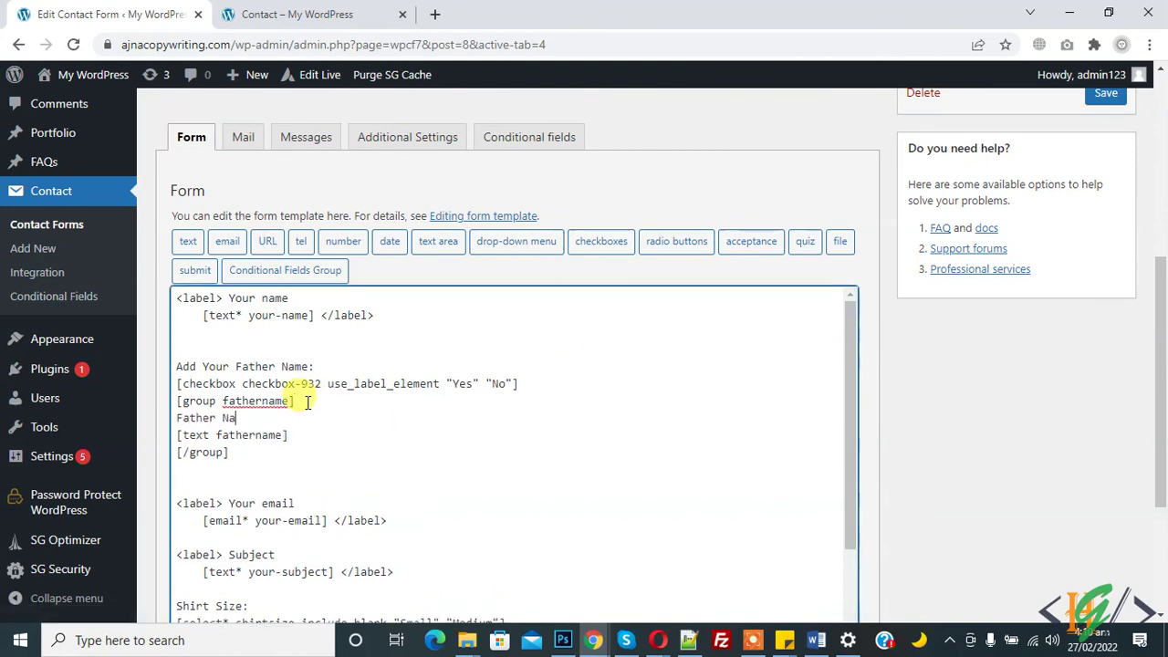
{"action": "scroll", "coordinate": [1062, 463], "scroll_direction": "up", "scroll_amount": 2}
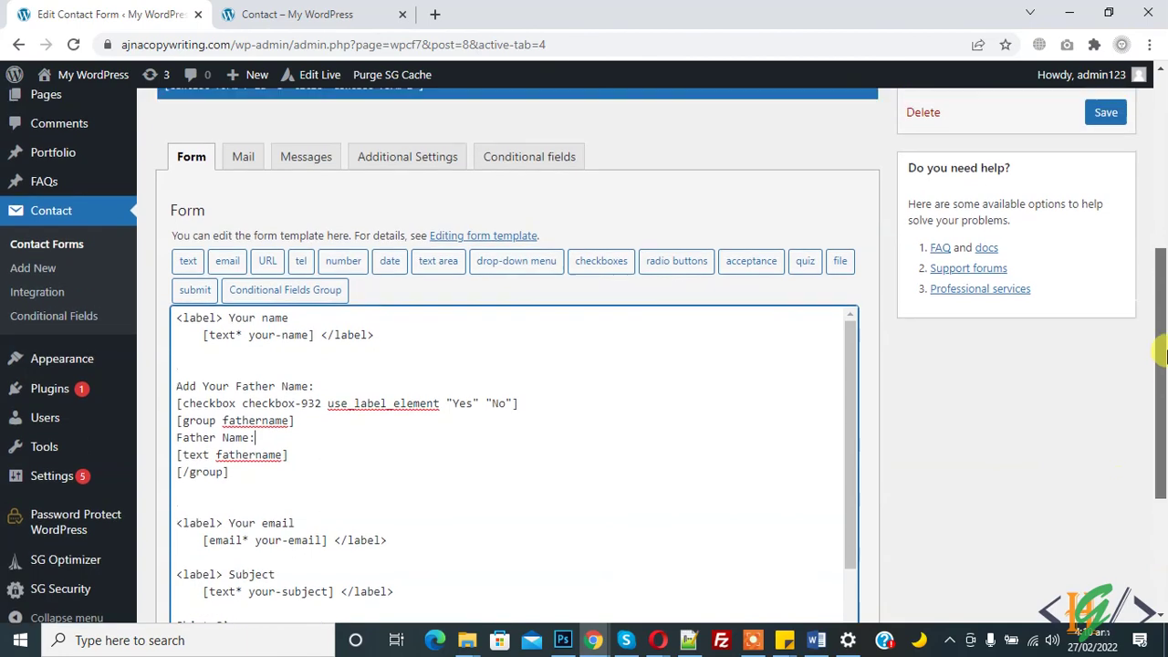
{"action": "left_click", "coordinate": [1106, 177]}
Reload the live Contact page so it shows the updated form.
{"action": "left_click", "coordinate": [336, 9]}
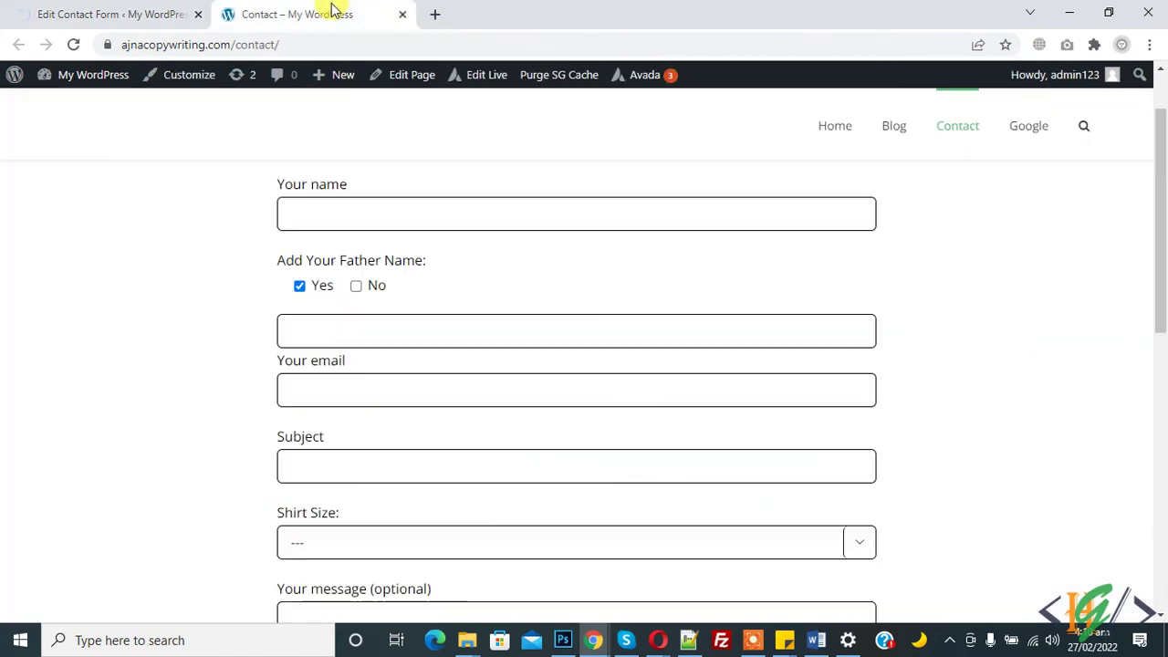
{"action": "left_click", "coordinate": [311, 41]}
{"action": "key", "text": "Return"}
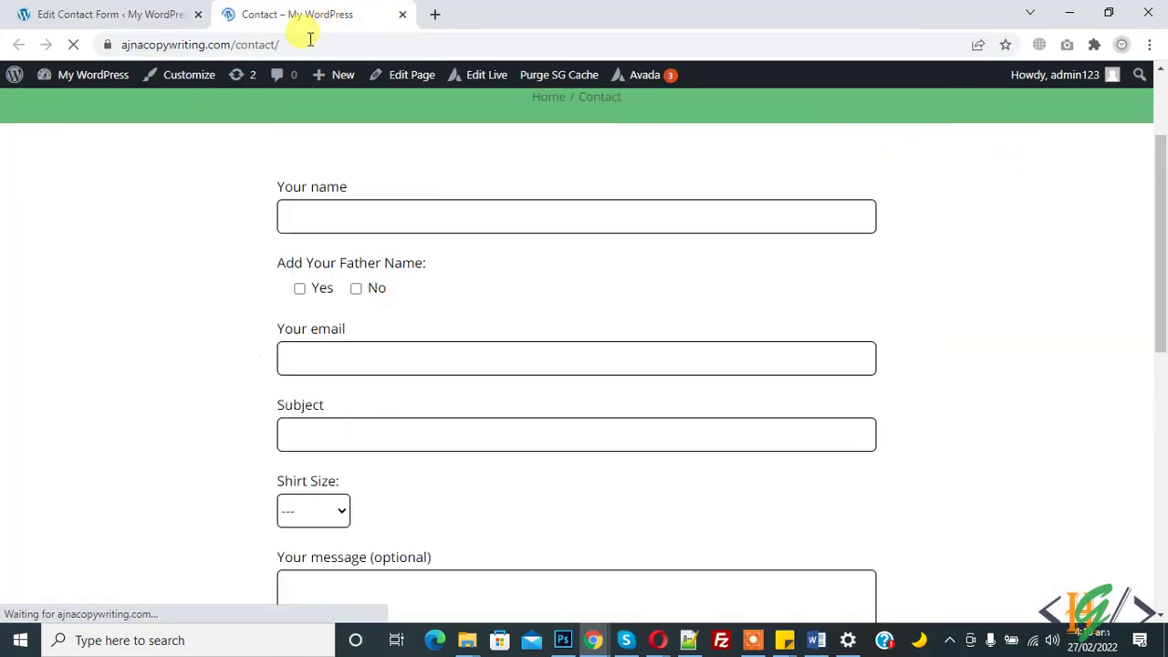
Tick Yes to reveal the labelled 'Father Name:' field, then untick it to hide it.
{"action": "left_click", "coordinate": [300, 287]}
{"action": "left_click_drag", "start_coordinate": [269, 322], "coordinate": [365, 297]}
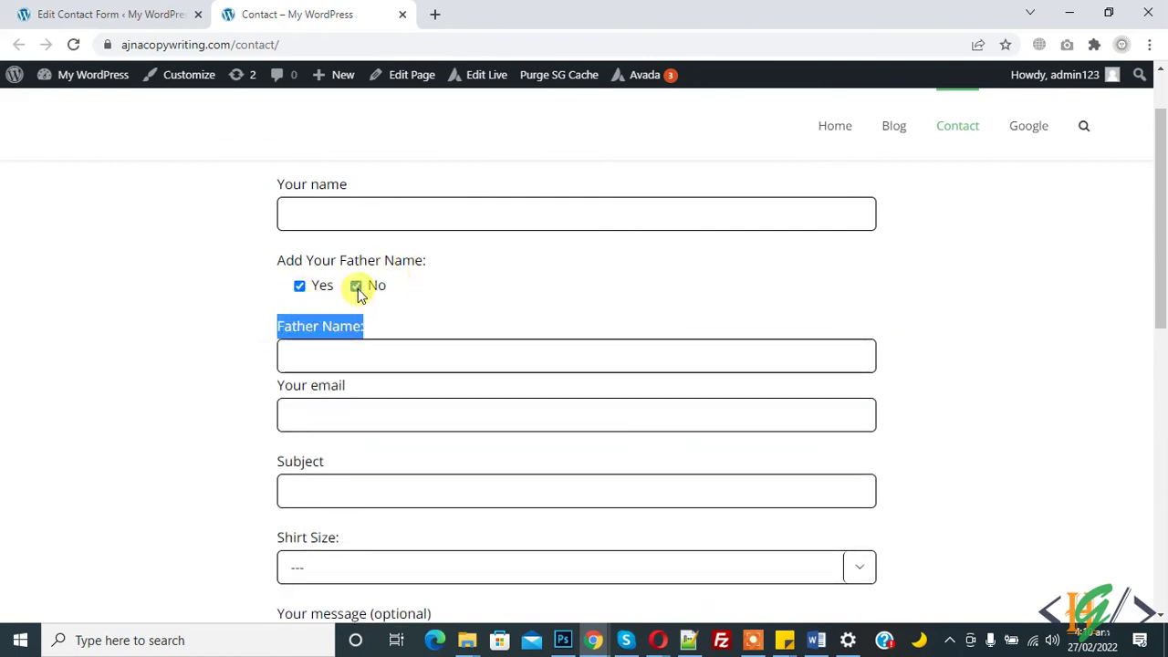
{"action": "left_click", "coordinate": [300, 287]}
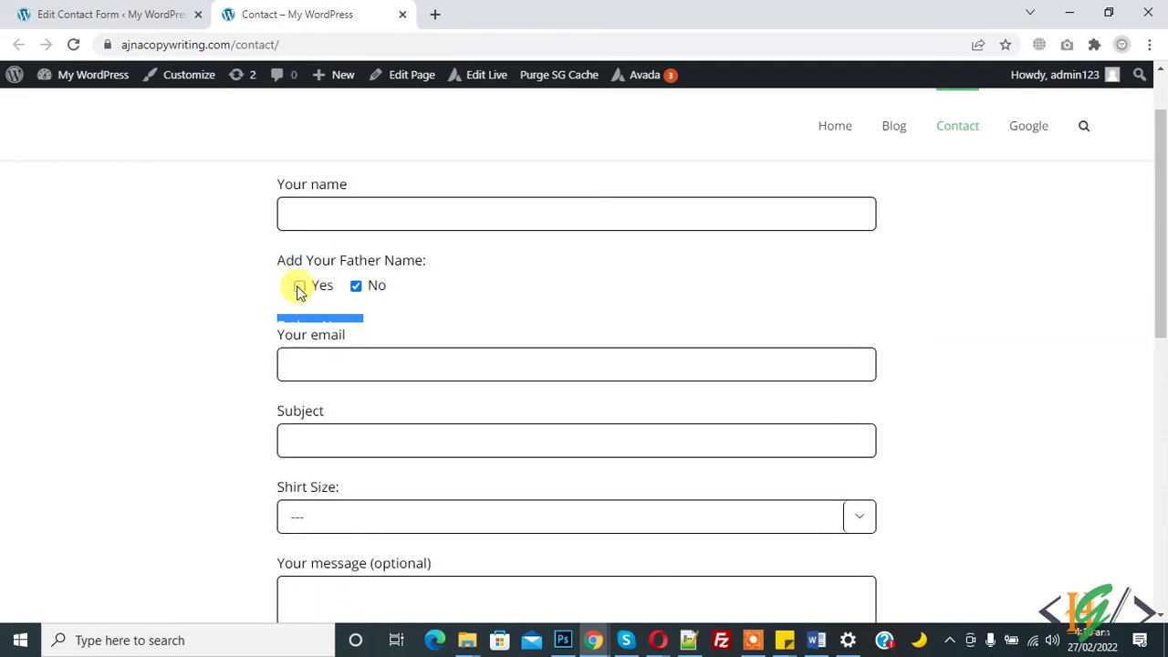
{"action": "left_click_drag", "start_coordinate": [1165, 310], "coordinate": [1166, 363]}
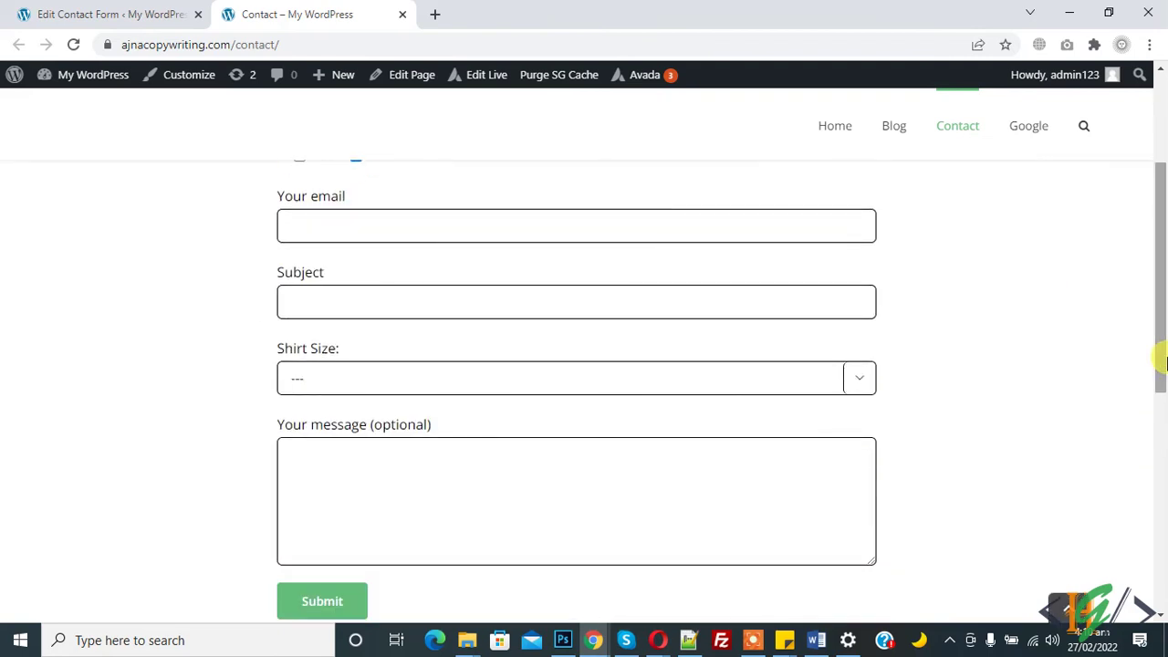